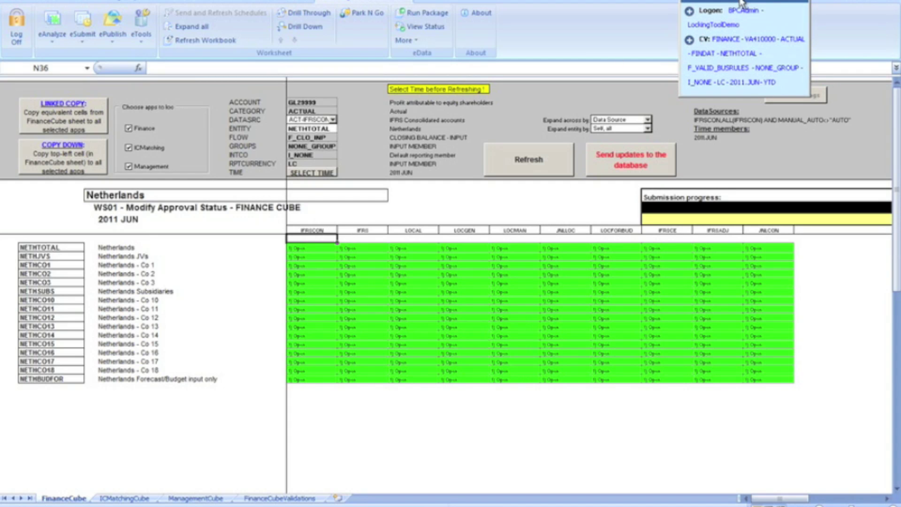
# Step: Move the floating Action Pane off the Admin Settings button and place it over the last status columns
pyautogui.moveTo(746, 2); pyautogui.dragTo(821, 251)
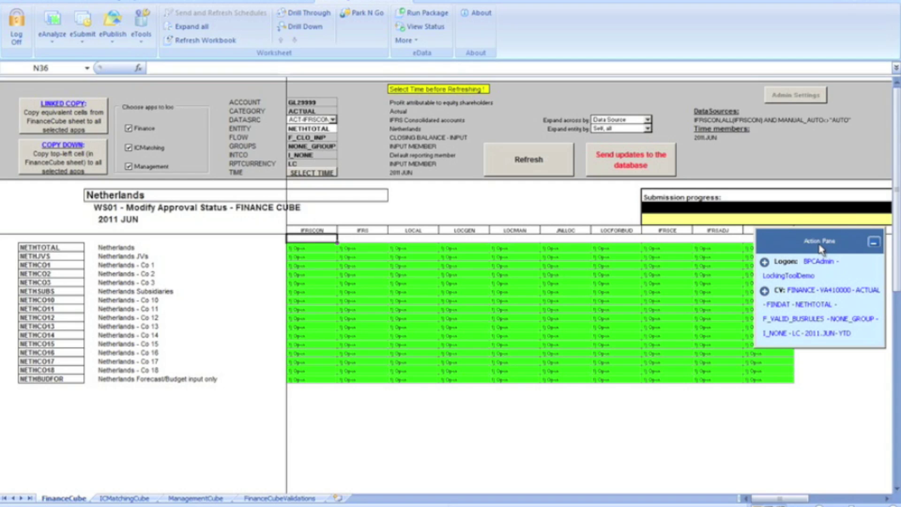
pyautogui.moveTo(819, 246); pyautogui.dragTo(822, 255)
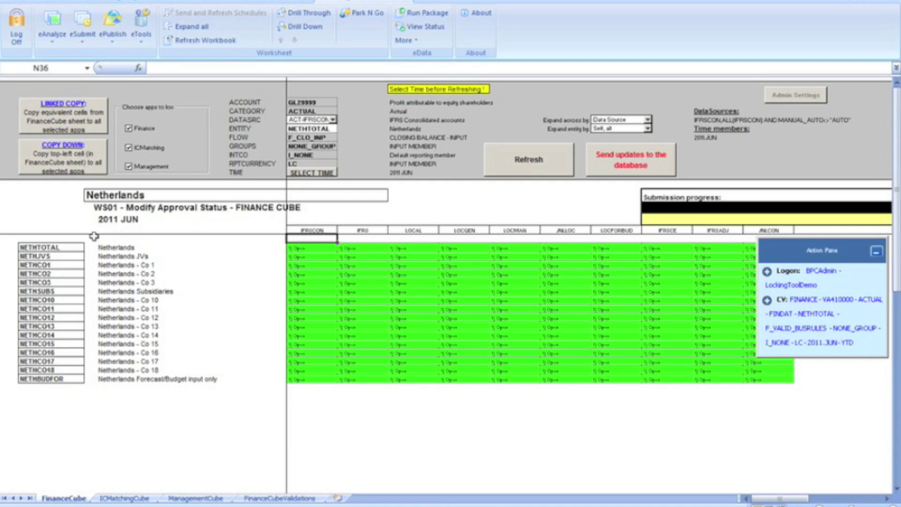
# Step: Highlight the full list of entity codes from NETHTOTAL to NETHBUDFOR to review them
pyautogui.click(35, 247)
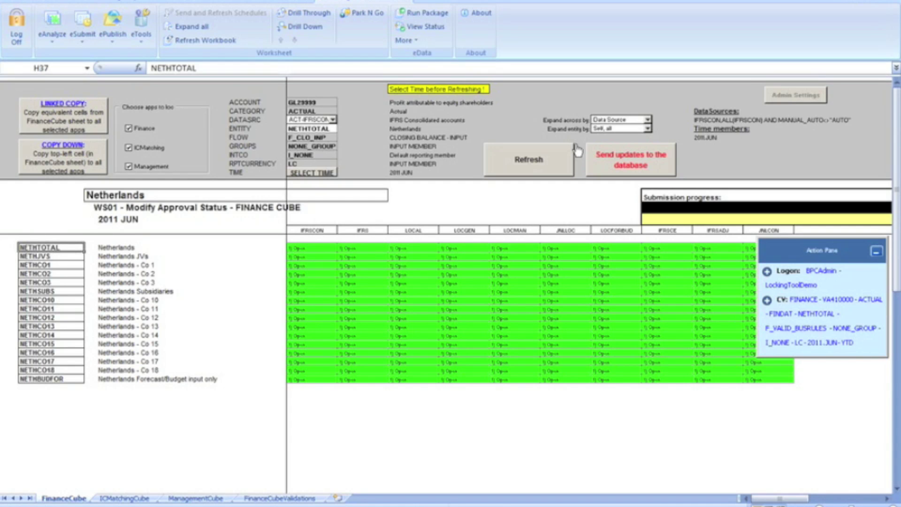
pyautogui.hotkey('shift', 'Down')
pyautogui.hotkey('shift', 'Down')
pyautogui.hotkey('shift', 'Down')
pyautogui.hotkey('shift', 'Down')
pyautogui.hotkey('shift', 'Down')
pyautogui.hotkey('shift', 'Down')
pyautogui.hotkey('shift', 'Down')
pyautogui.hotkey('shift', 'Down')
pyautogui.hotkey('shift', 'Down')
pyautogui.hotkey('shift', 'Down')
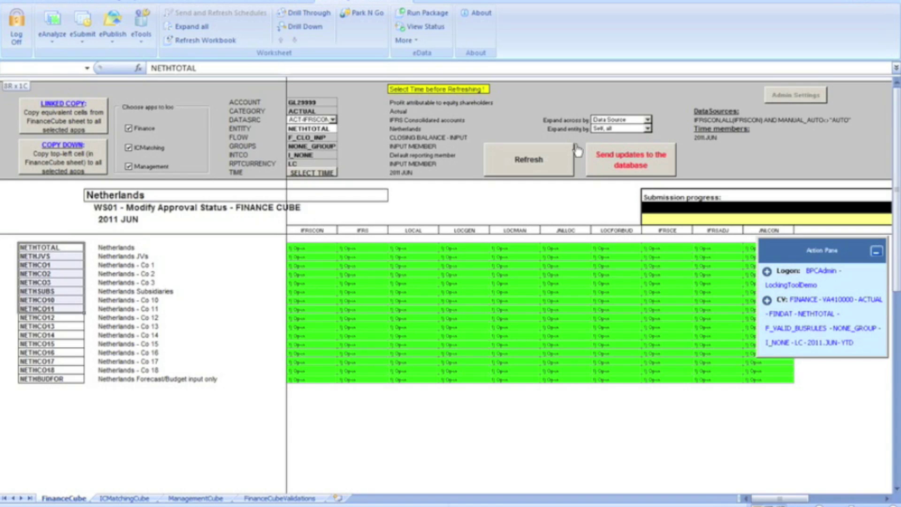
pyautogui.hotkey('shift', 'Down')
pyautogui.hotkey('shift', 'Down')
pyautogui.hotkey('shift', 'Down')
pyautogui.hotkey('shift', 'Down')
pyautogui.hotkey('shift', 'Down')
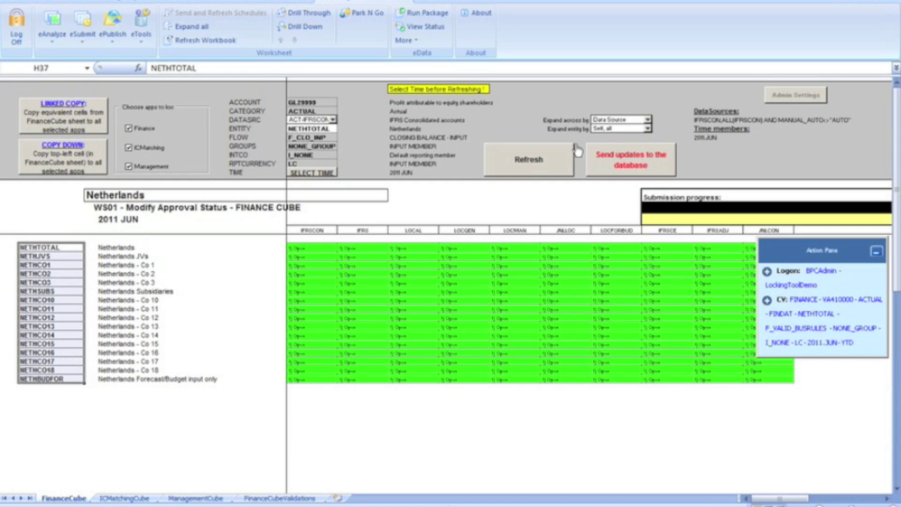
# Step: Highlight the data source headers from IFRSCON to JNLCON above the status grid to review them
pyautogui.press('Right')
pyautogui.press('Right')
pyautogui.press('Right')
pyautogui.press('Right')
pyautogui.press('Right')
pyautogui.press('Up')
pyautogui.press('Up')
pyautogui.press('Left')
pyautogui.hotkey('shift', 'Right')
pyautogui.hotkey('shift', 'Right')
pyautogui.hotkey('shift', 'Right')
pyautogui.hotkey('shift', 'Right')
pyautogui.hotkey('shift', 'Right')
pyautogui.hotkey('shift', 'Right')
pyautogui.hotkey('shift', 'Right')
pyautogui.hotkey('shift', 'Right')
pyautogui.hotkey('shift', 'Right')
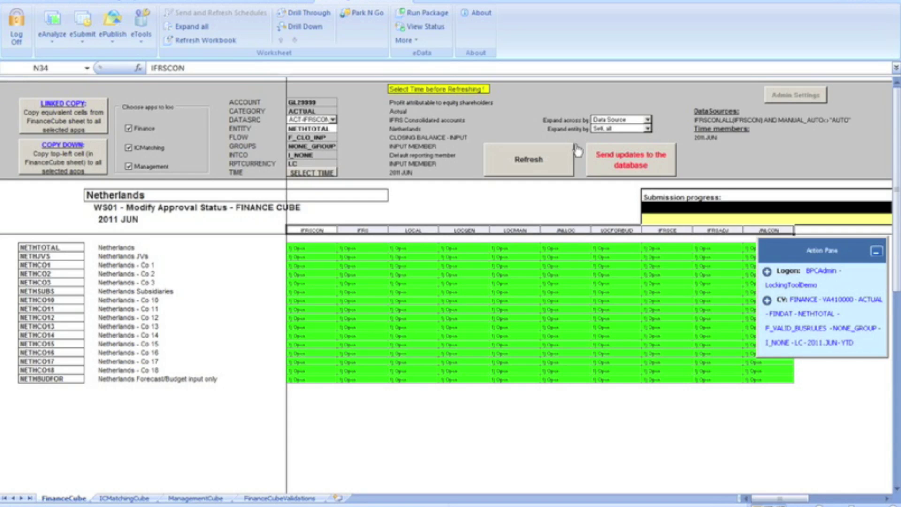
pyautogui.press('Right')
pyautogui.press('Left')
pyautogui.hotkey('shift', 'Right')
pyautogui.hotkey('shift', 'Right')
pyautogui.hotkey('shift', 'Right')
pyautogui.hotkey('shift', 'Right')
pyautogui.hotkey('shift', 'Right')
pyautogui.hotkey('shift', 'Right')
pyautogui.hotkey('shift', 'Right')
pyautogui.hotkey('shift', 'Right')
pyautogui.hotkey('shift', 'Right')
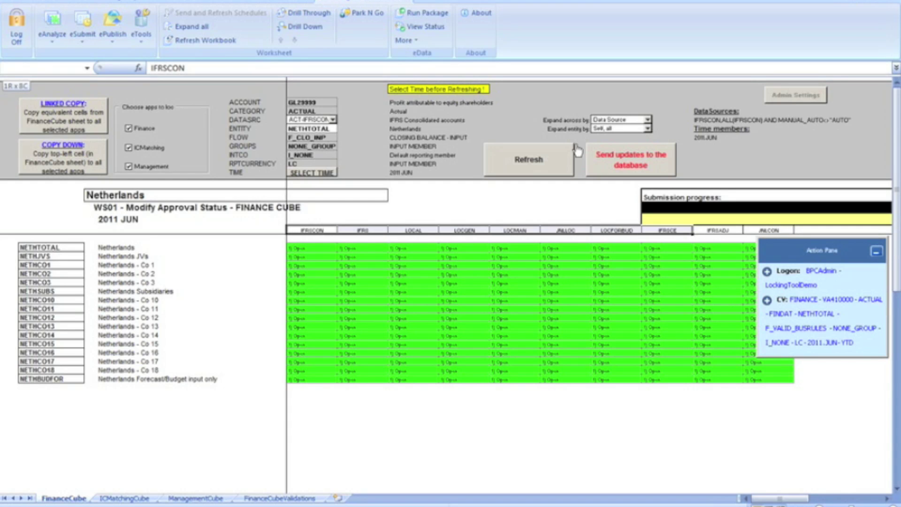
pyautogui.press('Right')
pyautogui.press('Left')
pyautogui.click(344, 271)
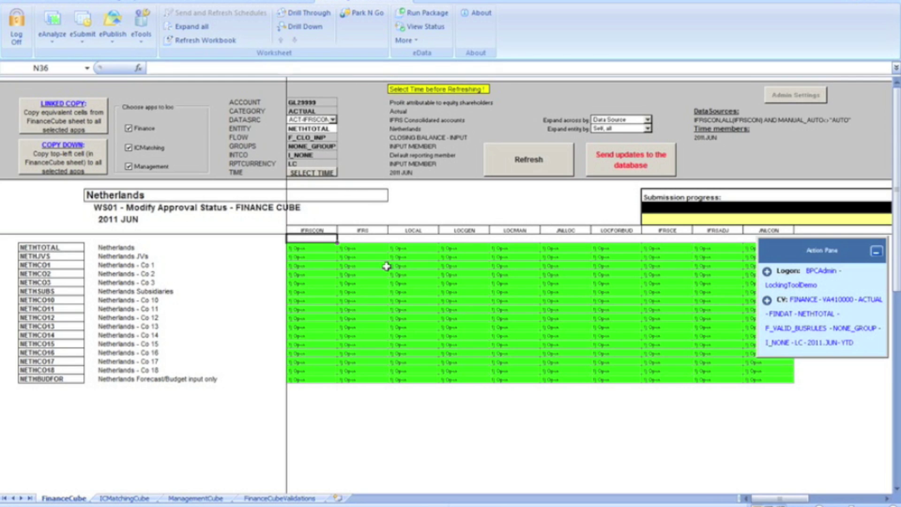
pyautogui.click(458, 425)
pyautogui.click(129, 148)
# Step: Expand the Current View and examine the applications it offers, keep FINANCE, and collapse the view again
pyautogui.click(767, 300)
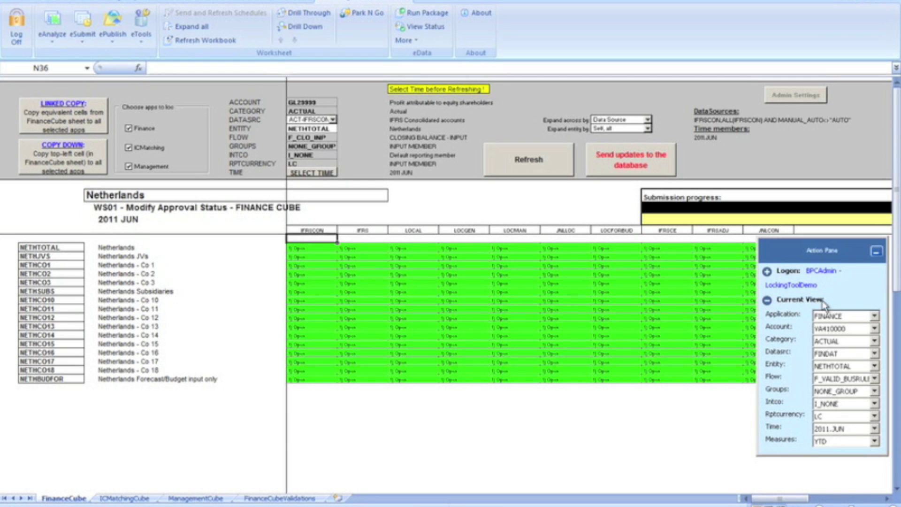
pyautogui.click(876, 317)
pyautogui.click(876, 317)
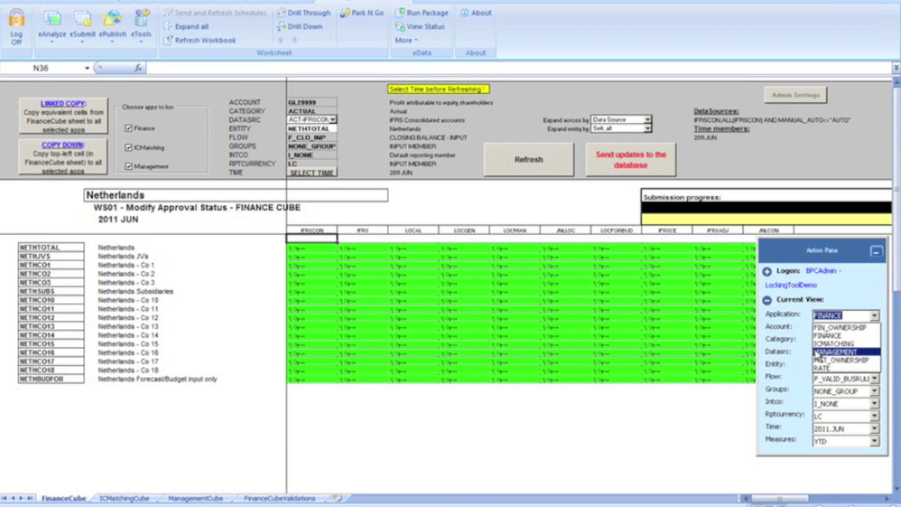
pyautogui.click(589, 410)
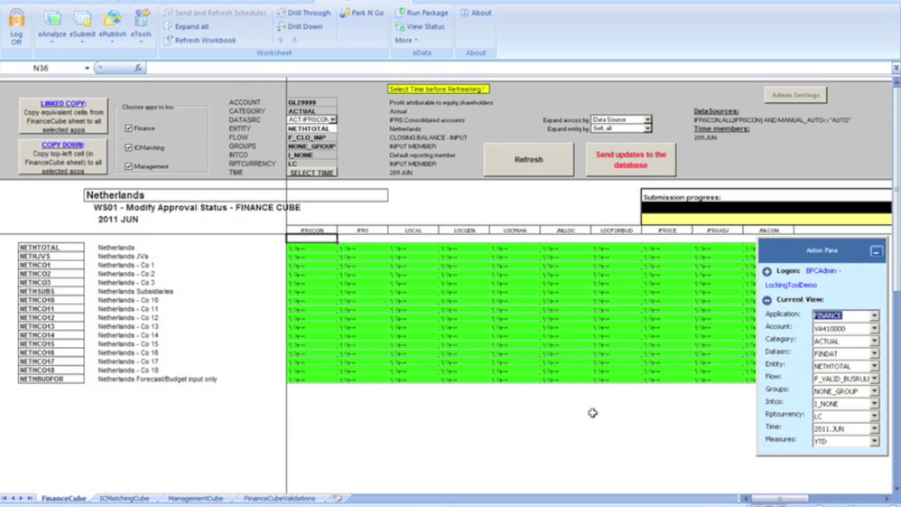
pyautogui.click(767, 301)
# Step: Exclude the Management and ICMatching apps from locking, and include both again
pyautogui.click(128, 148)
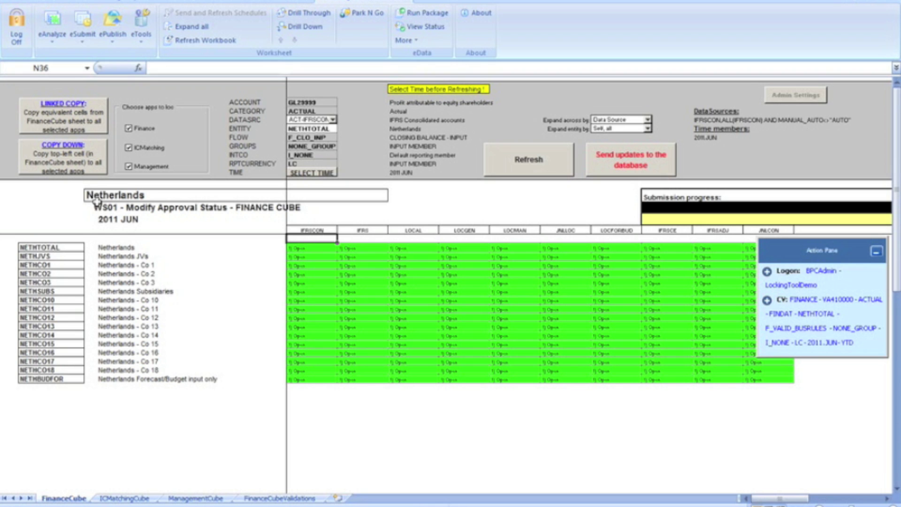
pyautogui.click(128, 167)
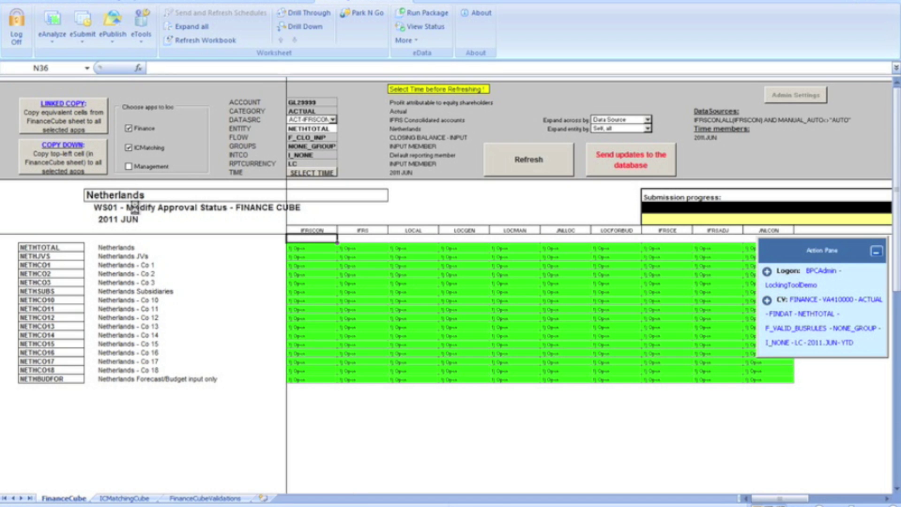
pyautogui.click(129, 148)
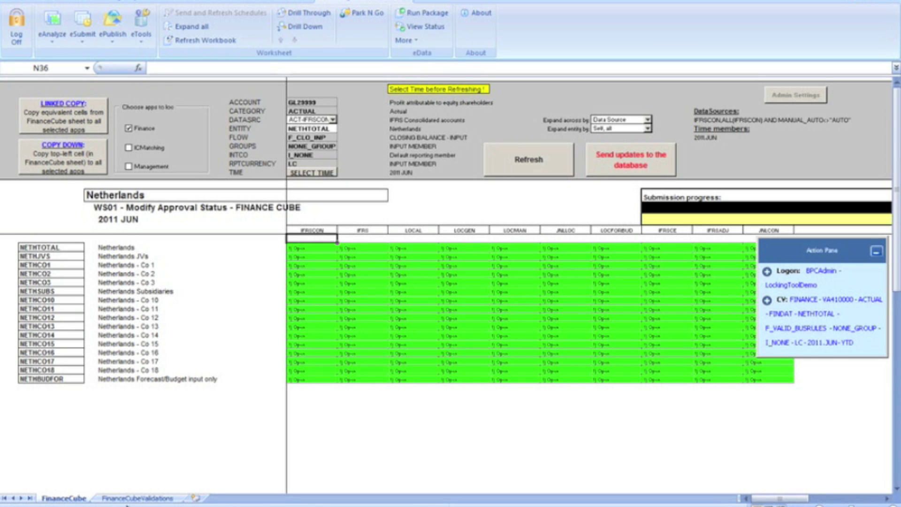
pyautogui.click(130, 147)
pyautogui.click(129, 165)
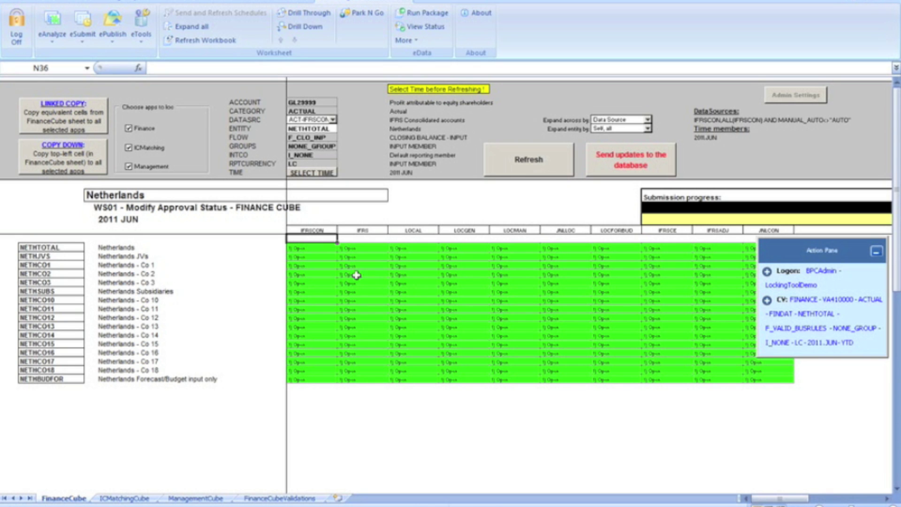
# Step: Refresh the Netherlands approval status report on the FinanceCube sheet
pyautogui.click(554, 165)
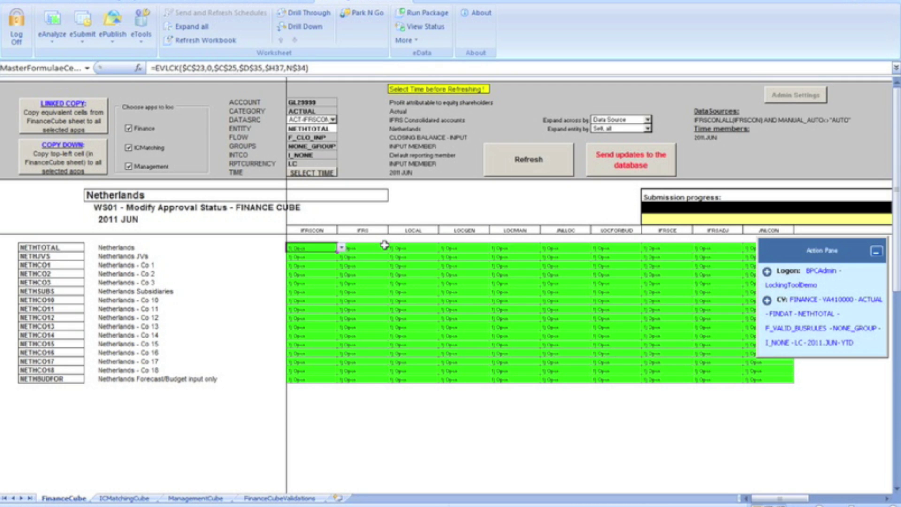
pyautogui.press('Up')
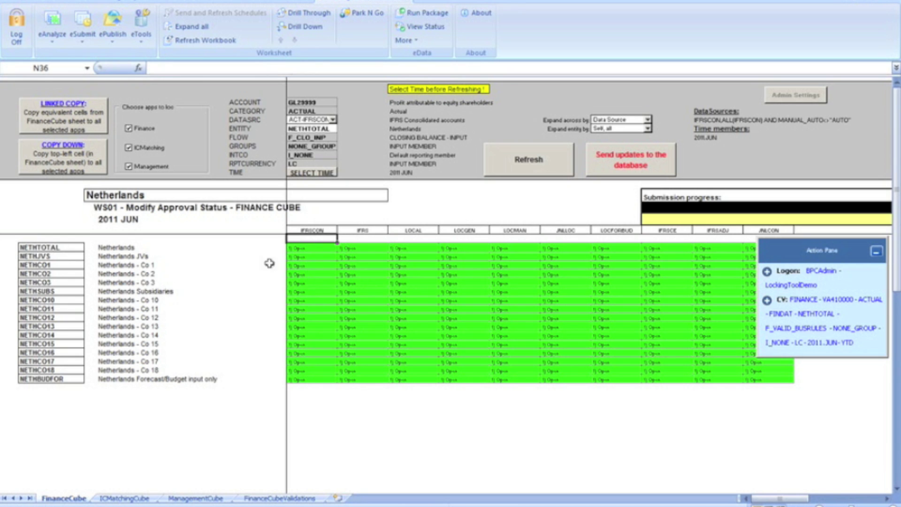
# Step: Set the approval status of NETHCO1 under IFRSCON to "2) Locked by User"
pyautogui.click(41, 265)
pyautogui.moveTo(42, 265); pyautogui.dragTo(388, 284)
pyautogui.click(312, 265)
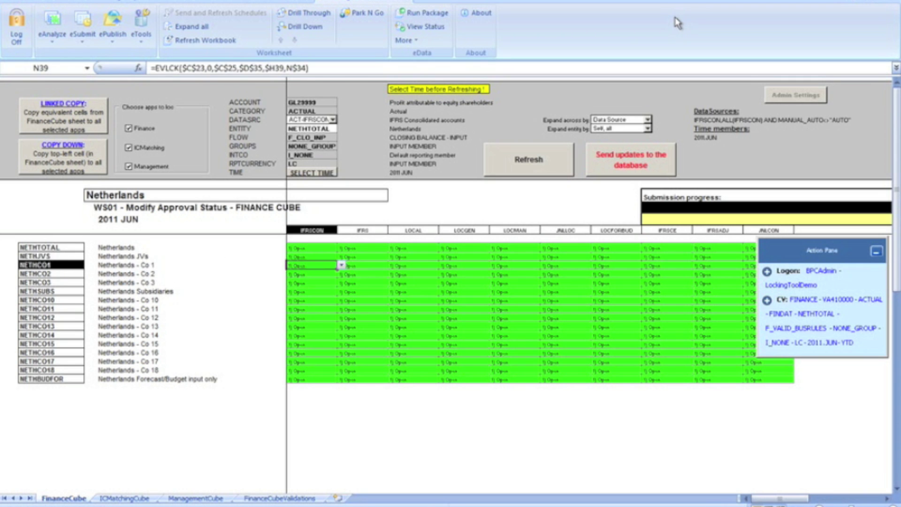
pyautogui.click(341, 265)
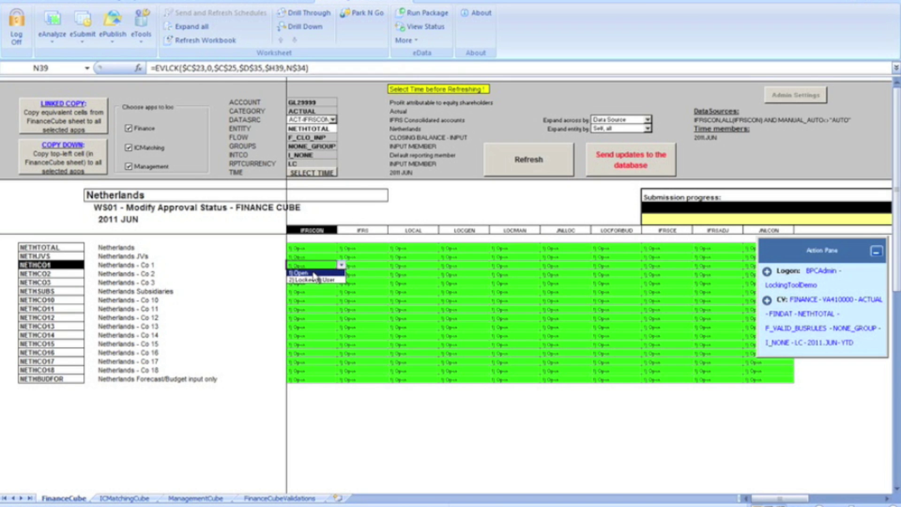
pyautogui.click(340, 272)
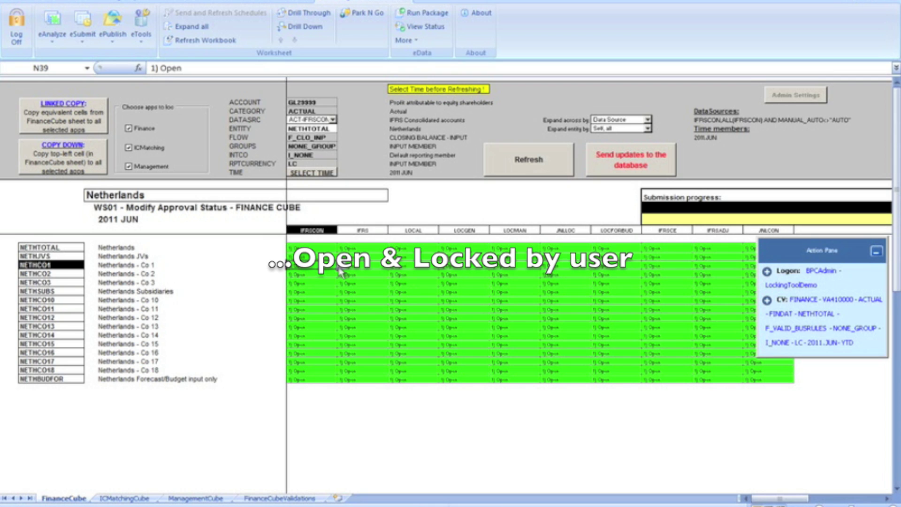
pyautogui.click(338, 266)
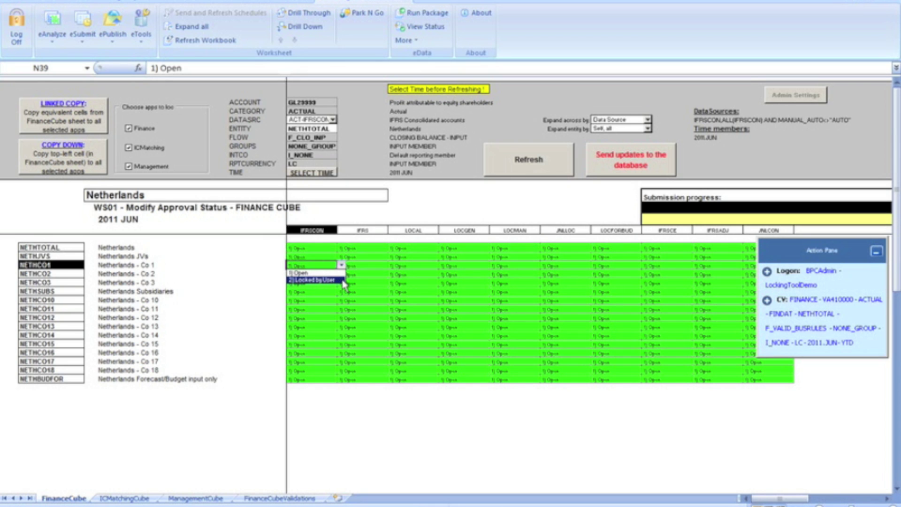
pyautogui.click(342, 280)
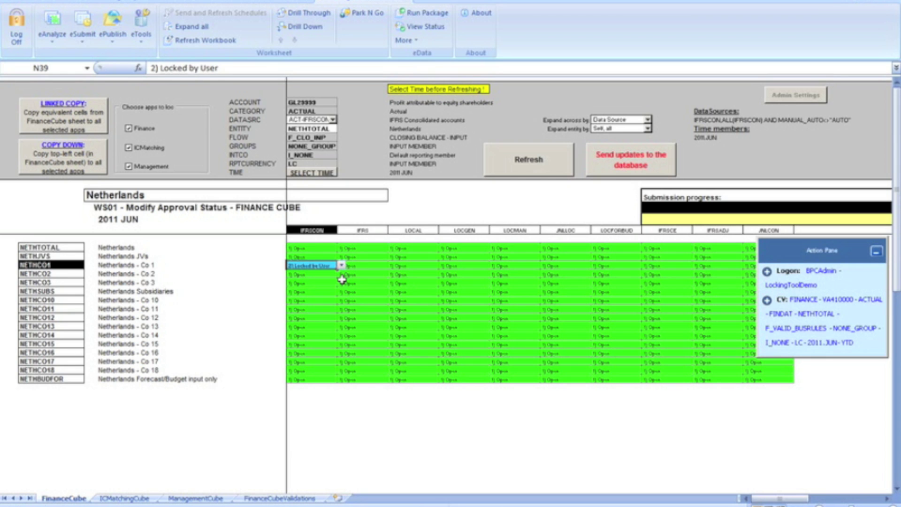
# Step: Copy the Locked by User status of NETHCO1 across its IFRS, LOCAL, LOCGEN, LOCMAN and JNLLOC cells
pyautogui.hotkey('ctrl', 'c')
pyautogui.press('Right')
pyautogui.hotkey('shift', 'Right')
pyautogui.hotkey('shift', 'Right')
pyautogui.hotkey('shift', 'Right')
pyautogui.hotkey('shift', 'Right')
pyautogui.hotkey('ctrl', 'v')
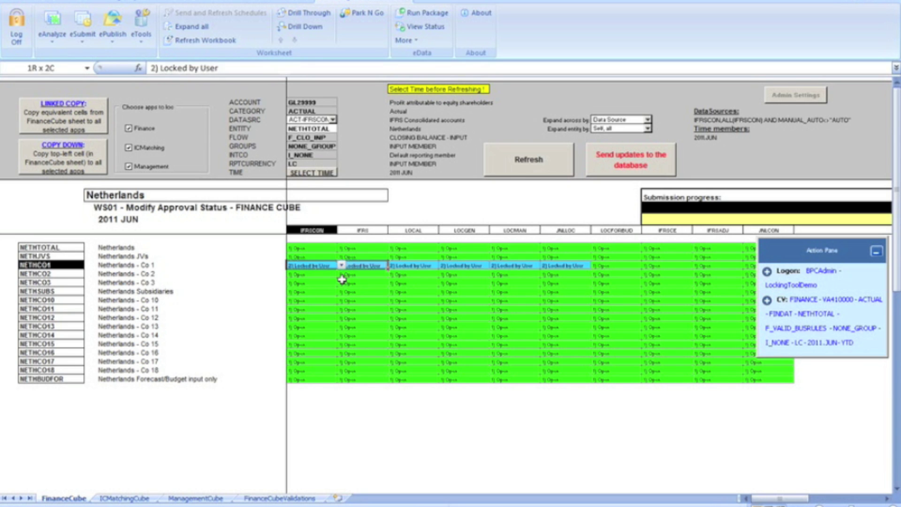
# Step: Copy the Locked by User status down to NETHCO2 and NETHCO3 for IFRSCON through JNLLOC
pyautogui.press('Down')
pyautogui.hotkey('shift', 'Down')
pyautogui.hotkey('ctrl', 'v')
pyautogui.press('Right')
pyautogui.press('Left')
pyautogui.press('Left')
pyautogui.press('Left')
pyautogui.press('Left')
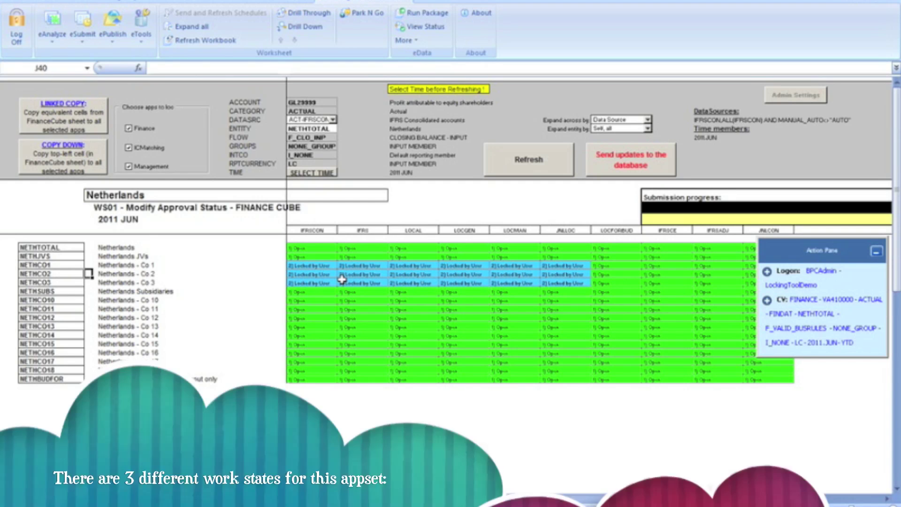
pyautogui.press('Down')
pyautogui.press('Right')
pyautogui.press('Right')
pyautogui.press('Right')
pyautogui.press('Right')
pyautogui.press('Up')
pyautogui.press('Up')
pyautogui.press('Right')
pyautogui.press('Right')
pyautogui.press('Right')
pyautogui.press('Right')
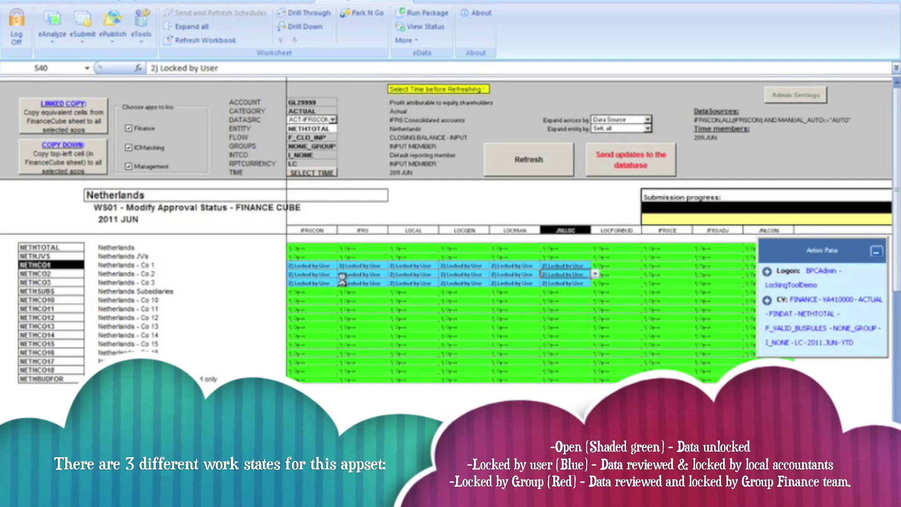
pyautogui.press('Down')
pyautogui.press('Down')
# Step: Set the approval status of NETHCO11 under IFRSCON to "2) Locked by User"
pyautogui.hotkey('ctrl', 'Home')
pyautogui.press('Down')
pyautogui.press('Down')
pyautogui.press('Down')
pyautogui.press('Down')
pyautogui.press('Down')
pyautogui.press('Down')
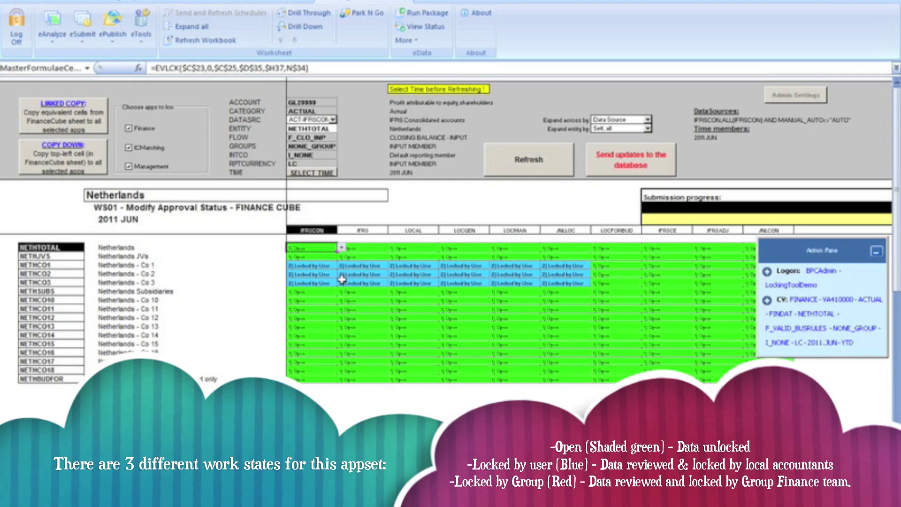
pyautogui.press('Down')
pyautogui.press('Down')
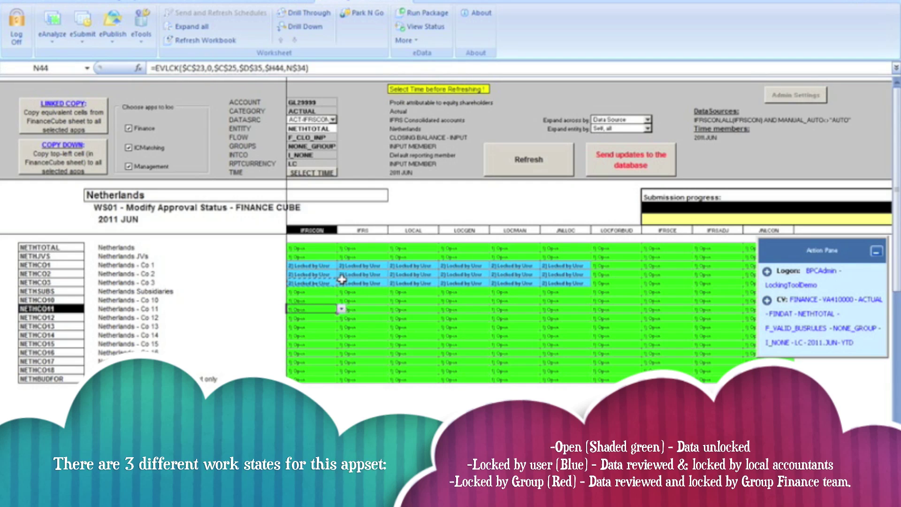
pyautogui.hotkey('alt', 'Down')
pyautogui.press('Down')
pyautogui.press('Return')
pyautogui.press('Right')
pyautogui.press('Right')
pyautogui.press('Left')
pyautogui.press('Left')
pyautogui.press('Up')
pyautogui.press('Up')
pyautogui.press('Down')
pyautogui.press('Down')
# Step: Set the approval status of NETHCO13 under LOCAL to "2) Locked by User"
pyautogui.press('Right')
pyautogui.press('Down')
pyautogui.press('Down')
pyautogui.press('Right')
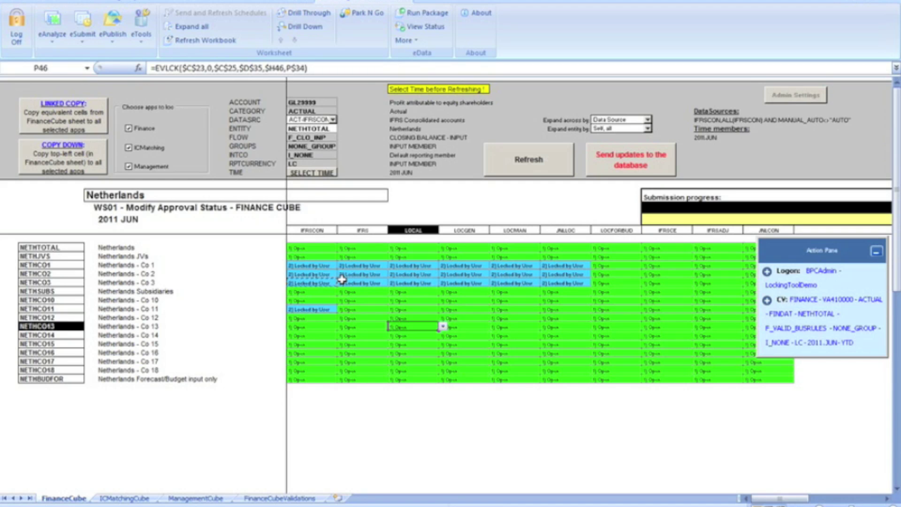
pyautogui.hotkey('alt', 'Down')
pyautogui.press('Down')
pyautogui.press('Return')
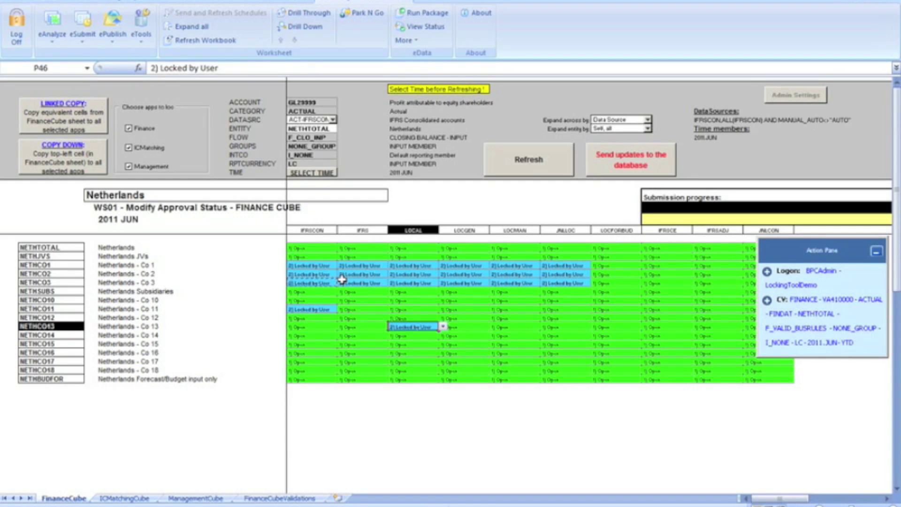
pyautogui.press('Right')
pyautogui.press('Right')
pyautogui.press('Left')
pyautogui.press('Left')
pyautogui.press('Left')
pyautogui.press('Left')
pyautogui.press('Right')
pyautogui.press('Right')
pyautogui.press('Right')
pyautogui.press('Left')
pyautogui.press('Left')
pyautogui.press('Left')
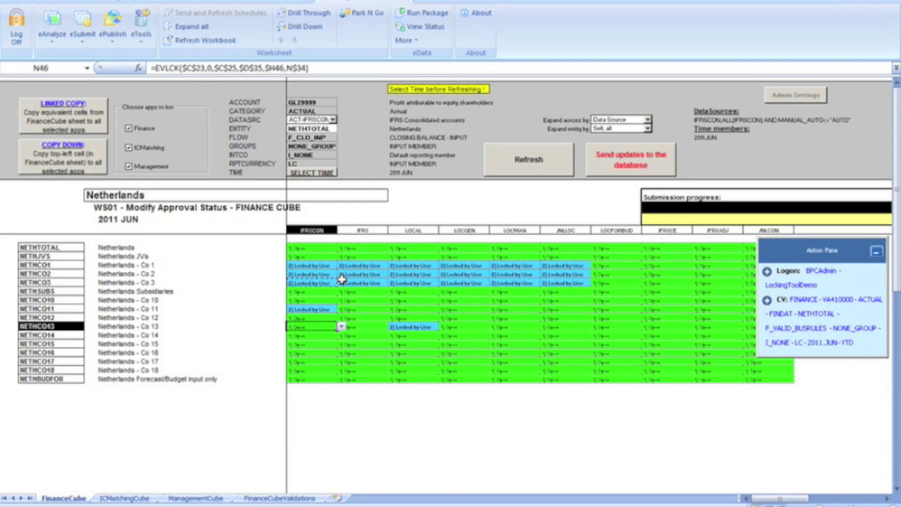
# Step: Paste the Locked by User status into the LOCMAN cells of NETHCO14, NETHCO15 and NETHCO16
pyautogui.press('Right')
pyautogui.press('Down')
pyautogui.press('Down')
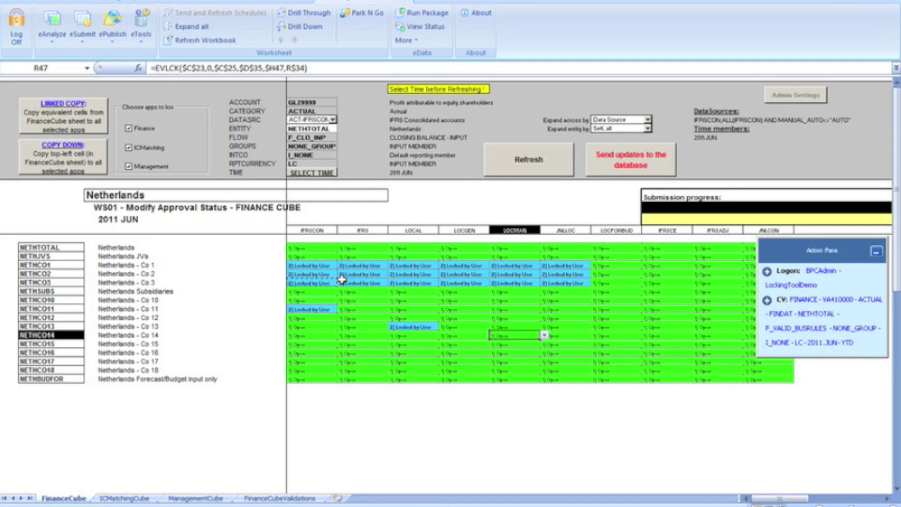
pyautogui.press('Left')
pyautogui.press('Down')
pyautogui.press('Right')
pyautogui.press('Up')
pyautogui.press('Up')
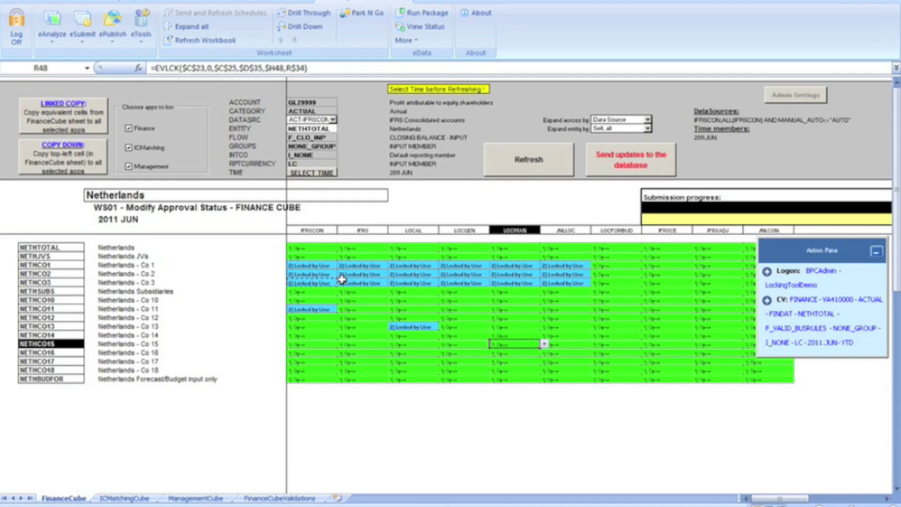
pyautogui.hotkey('shift', 'Down')
pyautogui.hotkey('shift', 'Down')
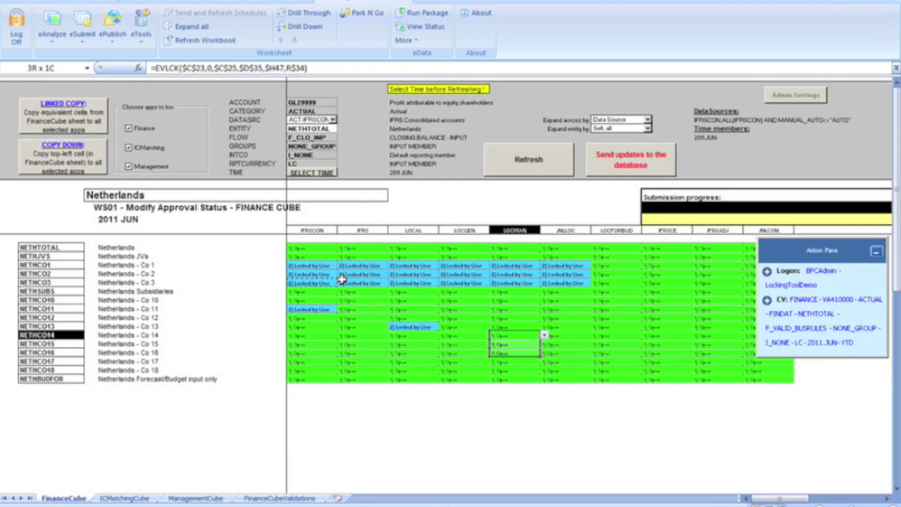
pyautogui.hotkey('ctrl', 'v')
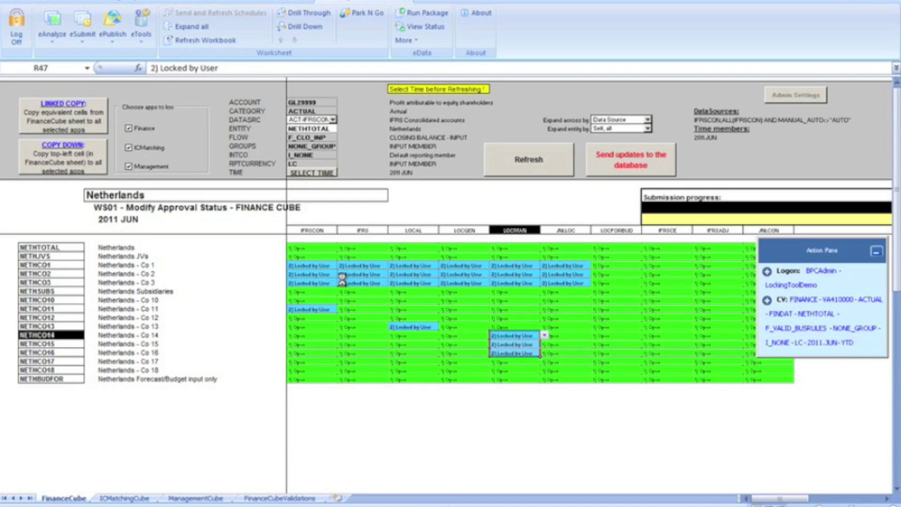
pyautogui.press('Down')
pyautogui.press('Down')
pyautogui.press('Left')
pyautogui.press('Left')
pyautogui.press('Left')
pyautogui.press('Right')
pyautogui.press('Right')
pyautogui.press('Right')
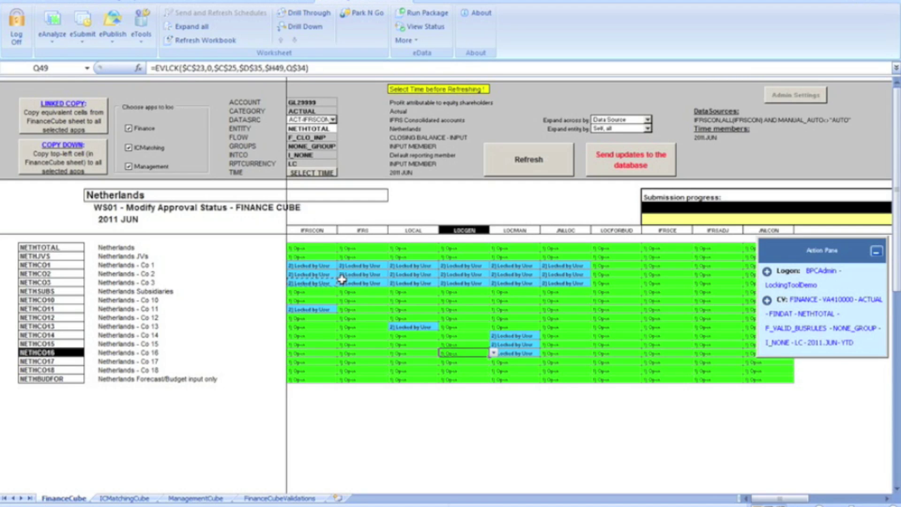
# Step: Check the ManagementCube sheet briefly, and examine the entity list from NETHTOTAL to NETHBUDFOR on the ICMatchingCube sheet
pyautogui.press('Up')
pyautogui.press('Up')
pyautogui.hotkey('ctrl', 'Home')
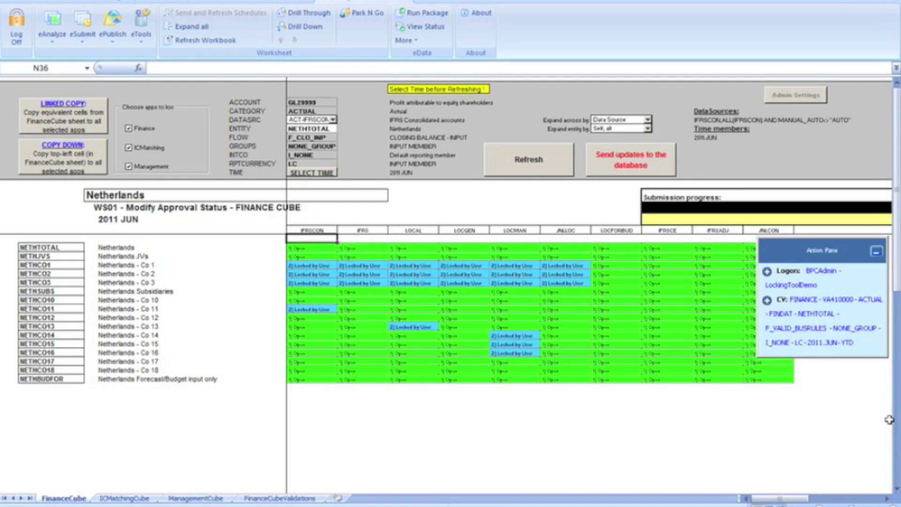
pyautogui.hotkey('ctrl', 'pagedown')
pyautogui.hotkey('ctrl', 'pagedown')
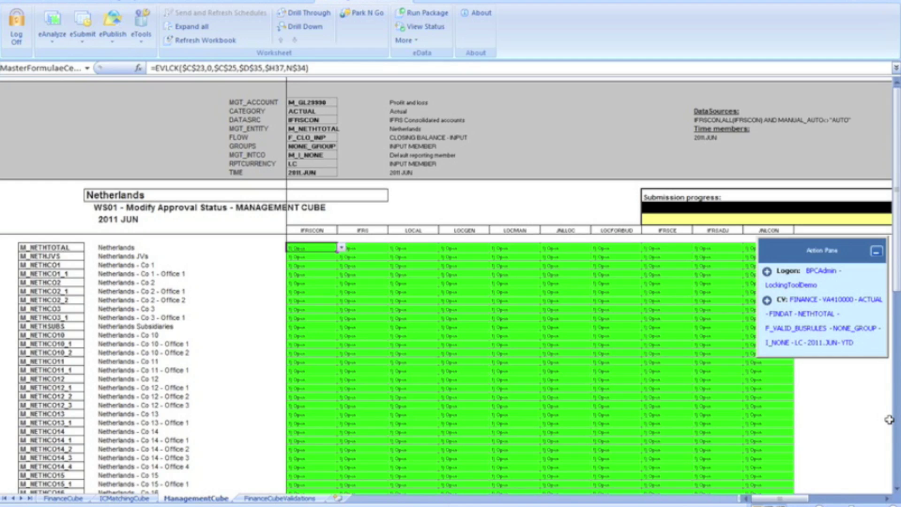
pyautogui.hotkey('ctrl', 'pageup')
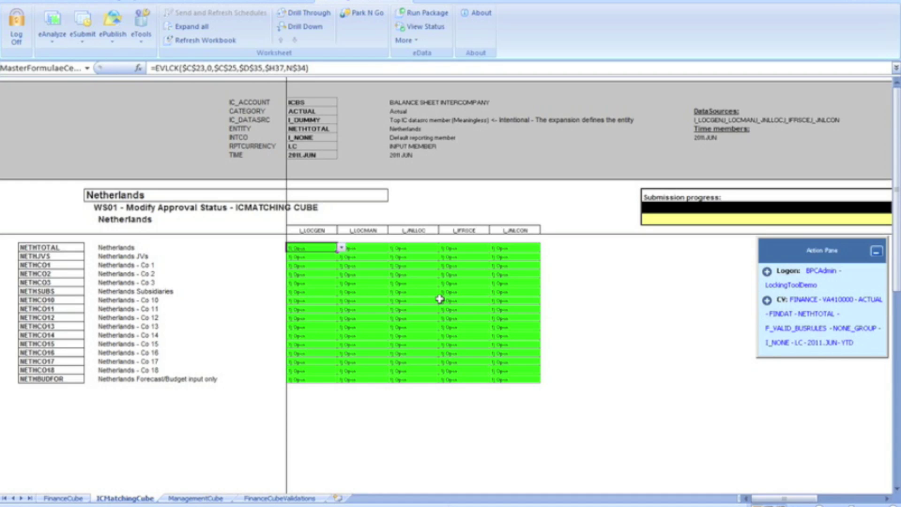
pyautogui.press('Left')
pyautogui.press('Left')
pyautogui.press('Left')
pyautogui.hotkey('shift', 'Down')
pyautogui.hotkey('shift', 'Down')
pyautogui.hotkey('shift', 'Down')
pyautogui.hotkey('shift', 'Down')
pyautogui.hotkey('shift', 'Down')
pyautogui.hotkey('shift', 'Down')
pyautogui.hotkey('shift', 'Down')
pyautogui.hotkey('shift', 'Down')
pyautogui.hotkey('shift', 'Down')
pyautogui.hotkey('shift', 'Down')
pyautogui.hotkey('shift', 'Down')
pyautogui.hotkey('shift', 'Down')
pyautogui.hotkey('shift', 'Down')
pyautogui.hotkey('shift', 'Down')
pyautogui.hotkey('shift', 'Down')
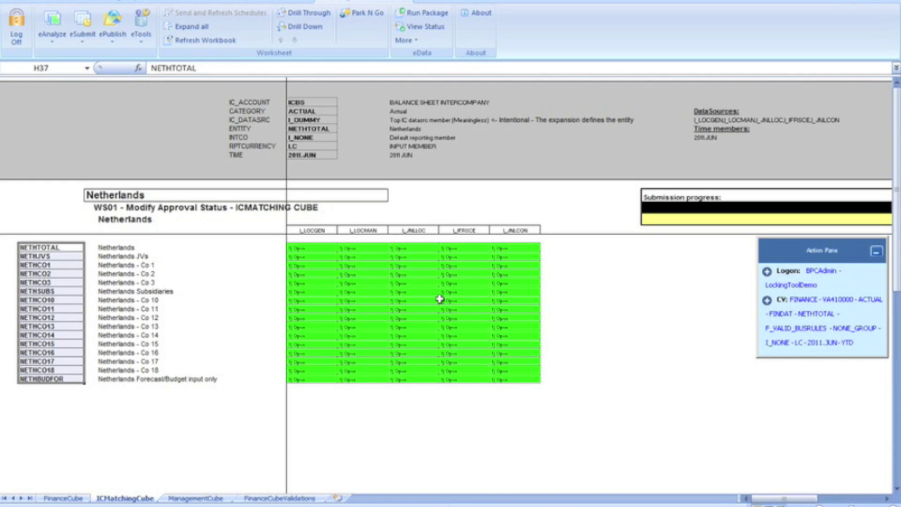
# Step: Examine the data source headings from I_LOCGEN to I_JNLCON on the ICMatchingCube sheet
pyautogui.press('Right')
pyautogui.press('Right')
pyautogui.press('Up')
pyautogui.hotkey('shift', 'Right')
pyautogui.hotkey('shift', 'Right')
pyautogui.hotkey('shift', 'Right')
pyautogui.hotkey('shift', 'Right')
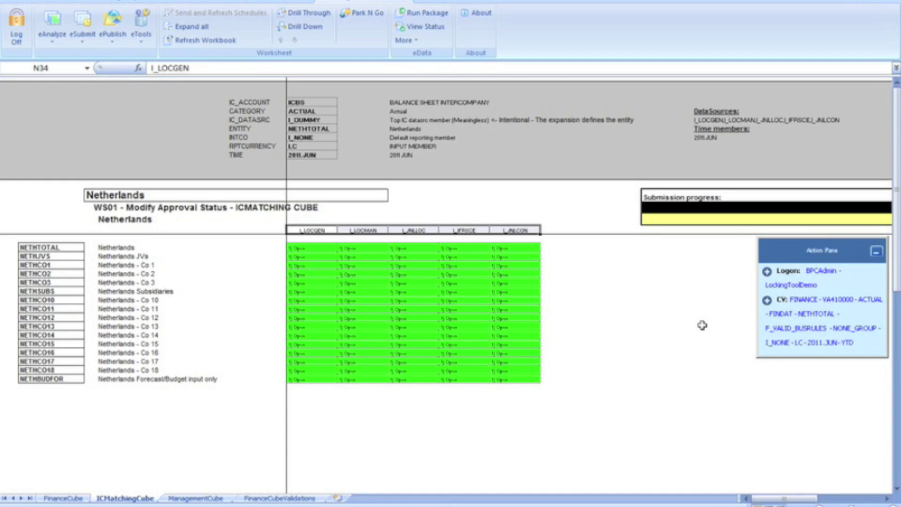
pyautogui.press('Down')
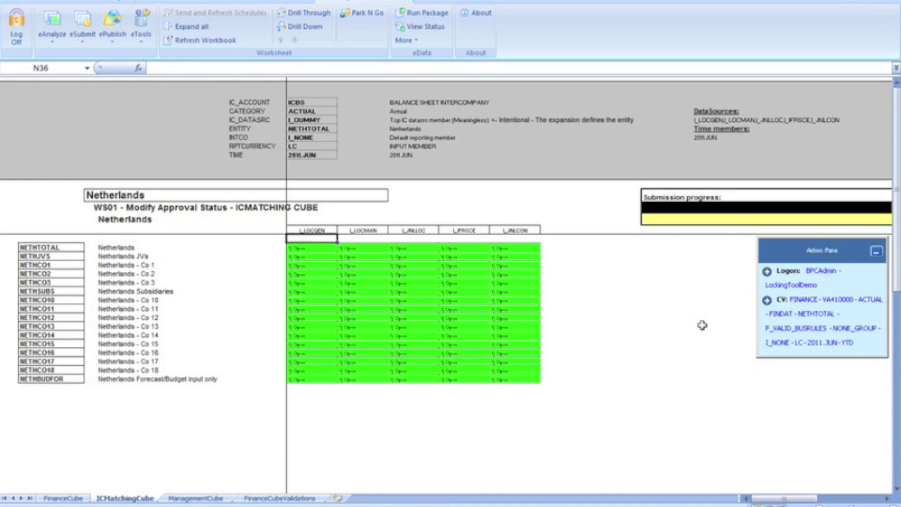
# Step: Examine the management entity list on the ManagementCube sheet from M_NETHTOTAL down to M_NETHCO14_4
pyautogui.hotkey('ctrl', 'pagedown')
pyautogui.press('Left')
pyautogui.press('Left')
pyautogui.press('Left')
pyautogui.press('Left')
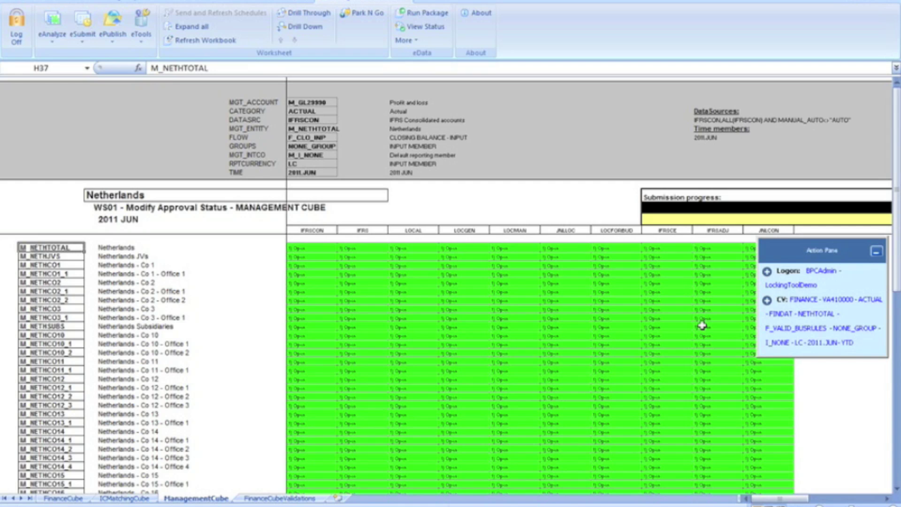
pyautogui.hotkey('shift', 'Down')
pyautogui.hotkey('shift', 'Down')
pyautogui.hotkey('shift', 'Down')
pyautogui.hotkey('shift', 'Down')
pyautogui.hotkey('shift', 'Down')
pyautogui.hotkey('shift', 'Down')
pyautogui.hotkey('shift', 'Down')
pyautogui.hotkey('shift', 'Down')
pyautogui.hotkey('shift', 'Down')
pyautogui.hotkey('shift', 'Down')
pyautogui.hotkey('shift', 'Down')
pyautogui.hotkey('shift', 'Down')
pyautogui.hotkey('shift', 'Down')
pyautogui.hotkey('shift', 'Down')
pyautogui.hotkey('shift', 'Down')
pyautogui.hotkey('shift', 'Down')
pyautogui.hotkey('shift', 'Down')
pyautogui.hotkey('shift', 'Down')
pyautogui.hotkey('shift', 'Down')
pyautogui.hotkey('shift', 'Down')
pyautogui.hotkey('shift', 'Down')
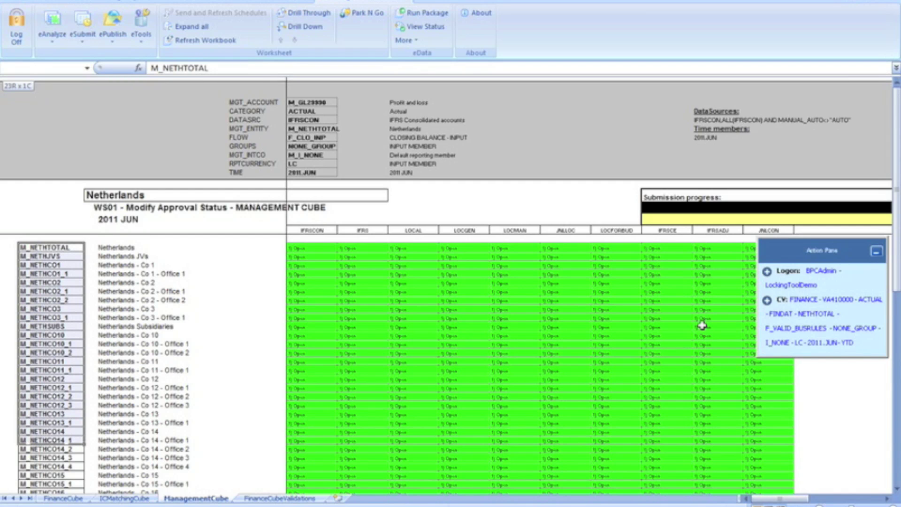
pyautogui.hotkey('shift', 'Down')
pyautogui.hotkey('shift', 'Down')
pyautogui.hotkey('shift', 'Down')
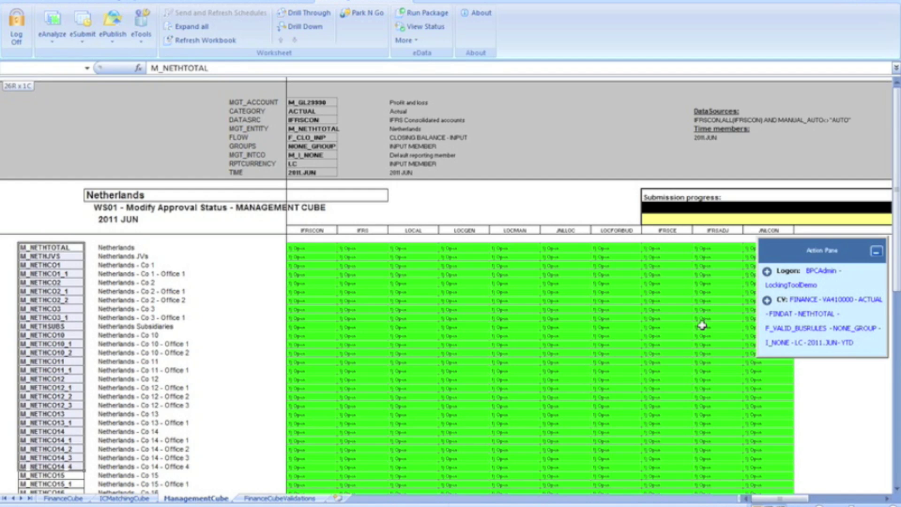
# Step: Examine the data source headings on the ManagementCube sheet, starting from IFRSCON
pyautogui.hotkey('ctrl', 'Home')
pyautogui.press('Up')
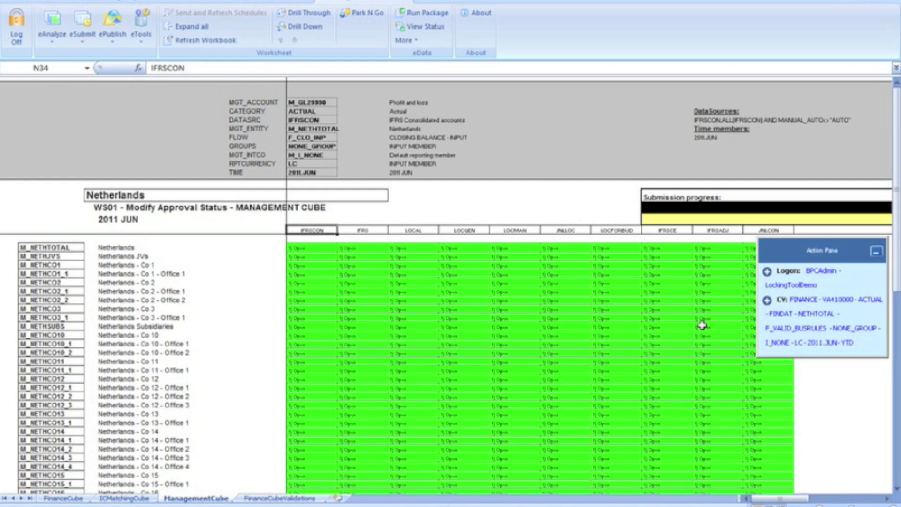
pyautogui.hotkey('shift', 'Right')
pyautogui.hotkey('shift', 'Right')
pyautogui.hotkey('shift', 'Right')
pyautogui.hotkey('shift', 'Right')
pyautogui.hotkey('shift', 'Right')
pyautogui.hotkey('shift', 'Right')
pyautogui.hotkey('shift', 'Right')
pyautogui.hotkey('shift', 'Right')
pyautogui.hotkey('shift', 'Right')
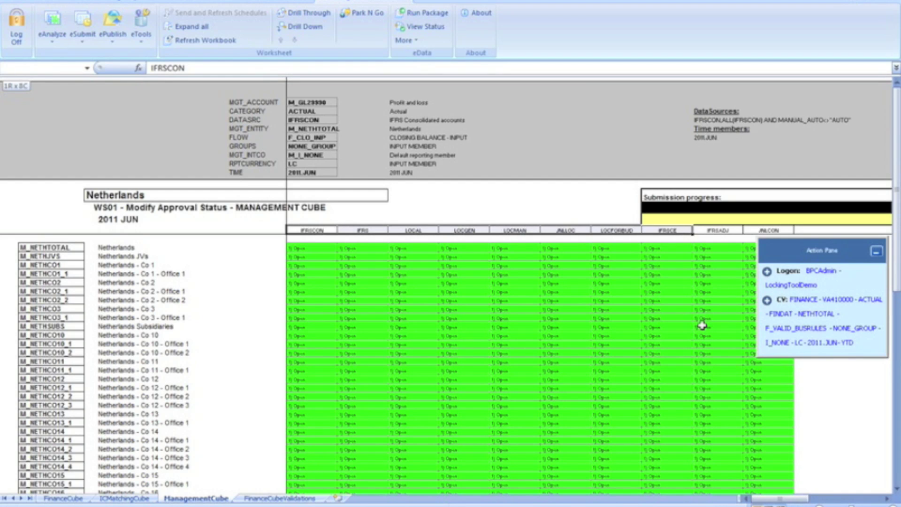
pyautogui.press('Down')
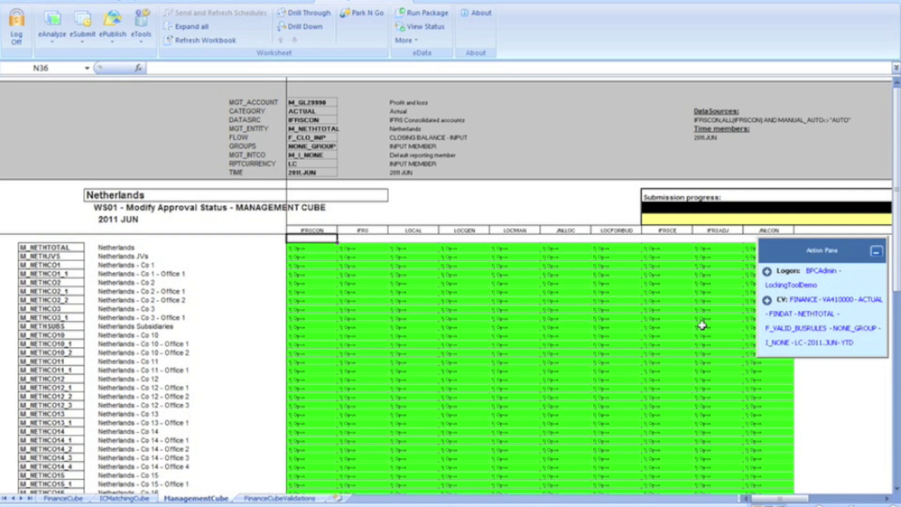
# Step: Run Linked Copy from the FinanceCube sheet to transfer its lock settings to the equivalent cells in the ICMatching and Management sheets
pyautogui.hotkey('ctrl', 'pageup')
pyautogui.hotkey('ctrl', 'pageup')
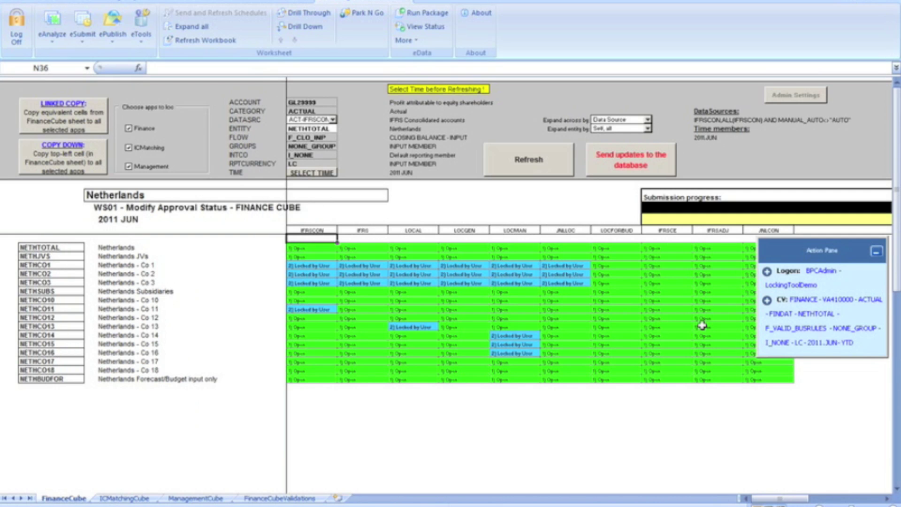
pyautogui.press('Down')
pyautogui.press('Down')
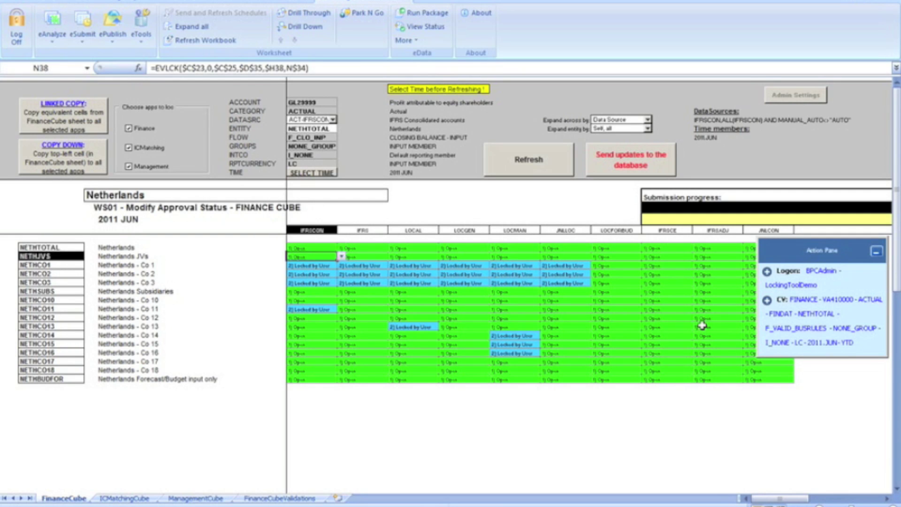
pyautogui.press('Down')
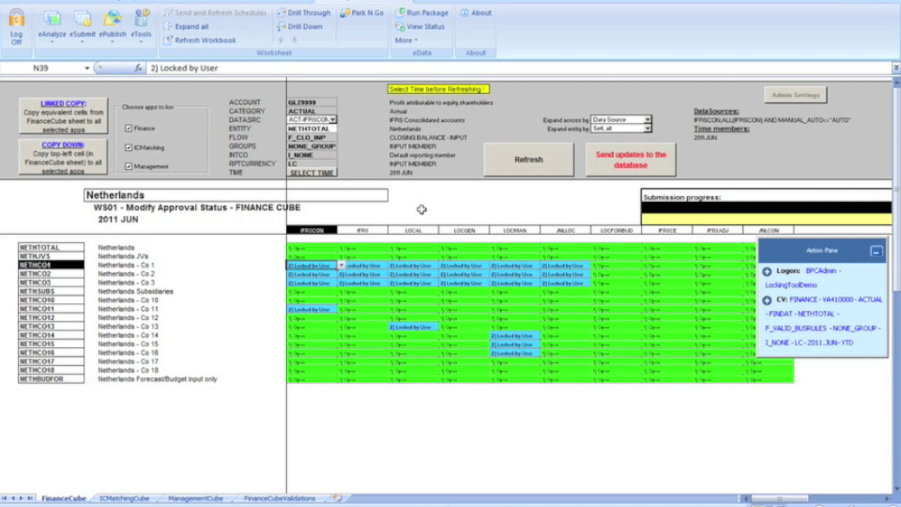
pyautogui.click(94, 123)
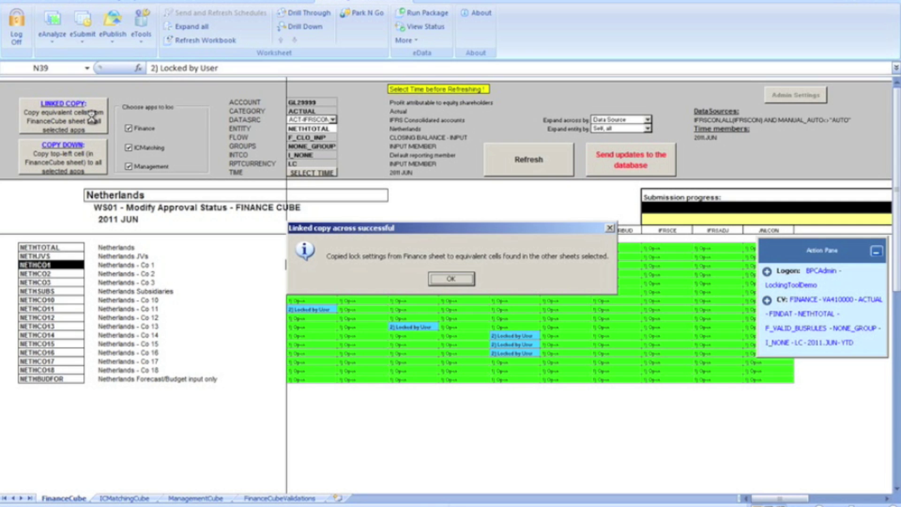
pyautogui.click(450, 280)
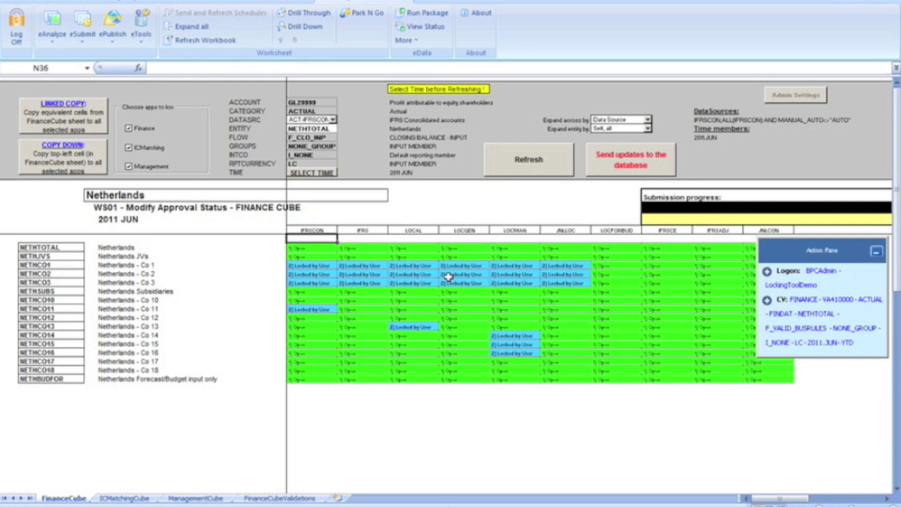
# Step: Review the copied approval statuses on the ICMatchingCube and ManagementCube sheets
pyautogui.hotkey('ctrl', 'pagedown')
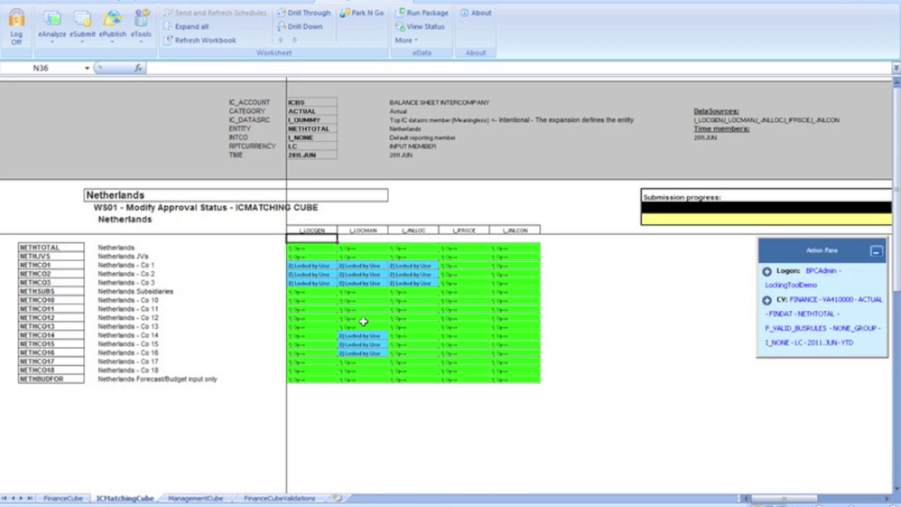
pyautogui.hotkey('ctrl', 'pagedown')
pyautogui.click(477, 273)
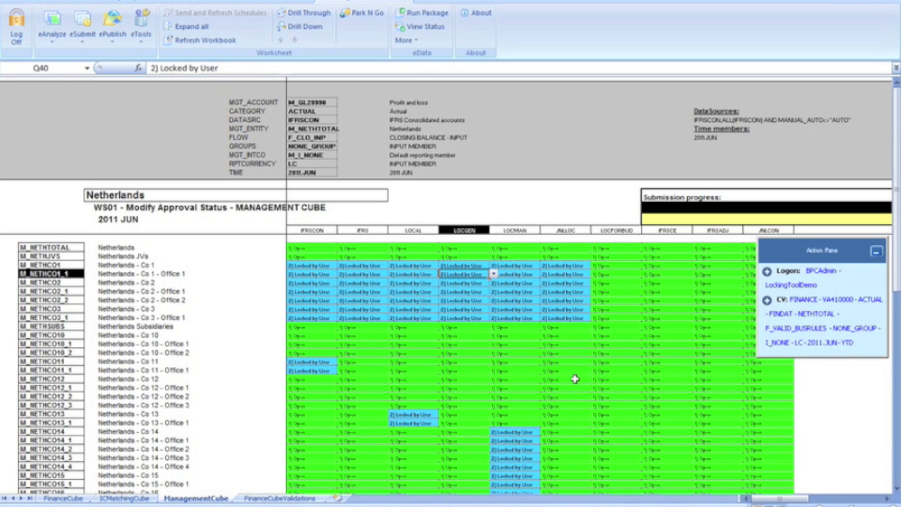
pyautogui.scroll(-3, 575, 379)
pyautogui.scroll(3, 582, 357)
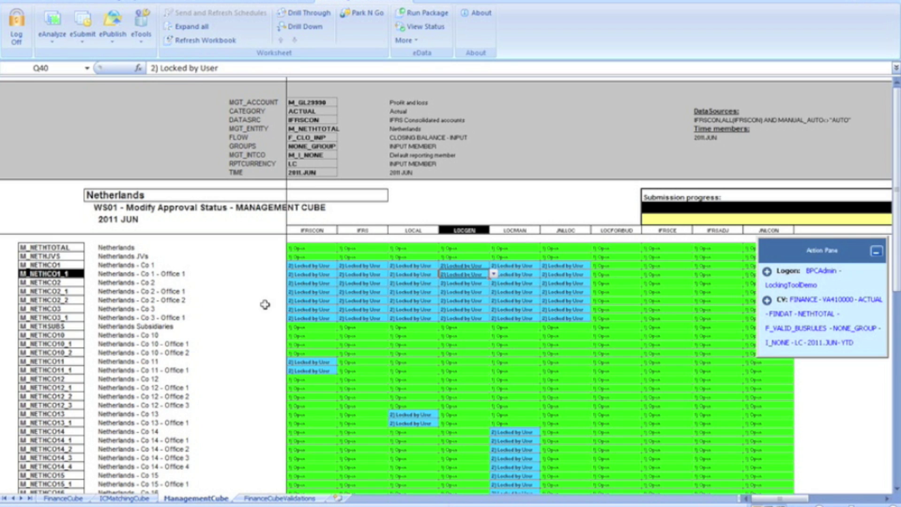
# Step: Examine the approval statuses of M_NETHCO11 and M_NETHCO11_1 on the ManagementCube sheet
pyautogui.click(66, 362)
pyautogui.hotkey('shift', 'Down')
pyautogui.hotkey('shift', 'Right')
pyautogui.hotkey('shift', 'Right')
pyautogui.hotkey('shift', 'Right')
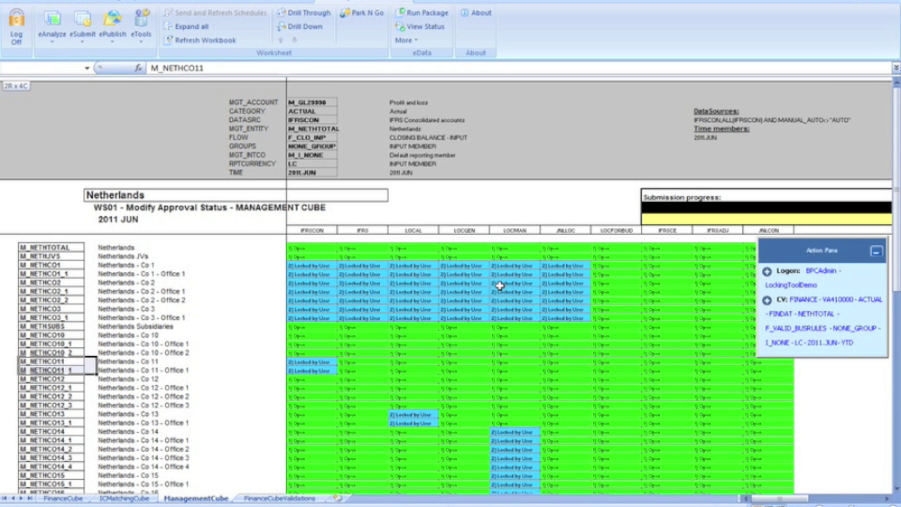
pyautogui.hotkey('shift', 'Right')
pyautogui.hotkey('shift', 'Right')
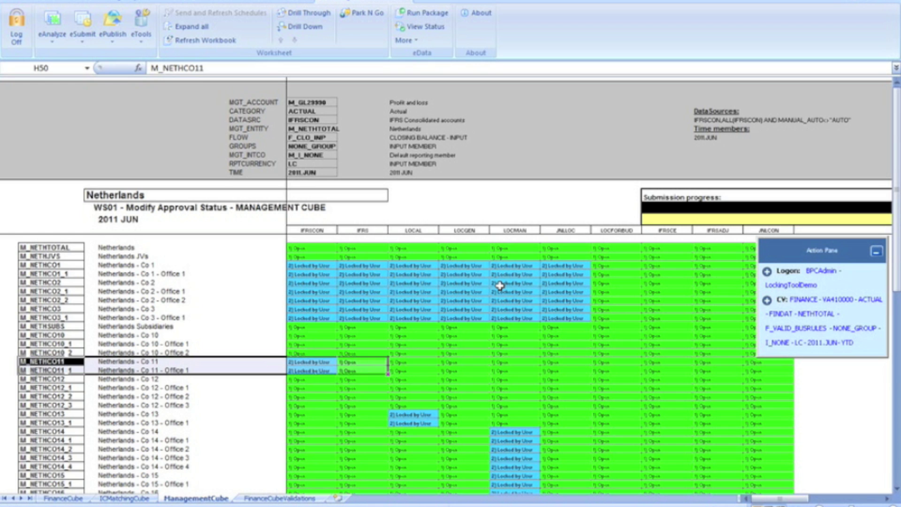
# Step: Compare the NETHCO11 row on the FinanceCube sheet with the IFRSCON status of M_NETHCO11 on the ManagementCube sheet
pyautogui.hotkey('ctrl', 'pageup')
pyautogui.hotkey('ctrl', 'pageup')
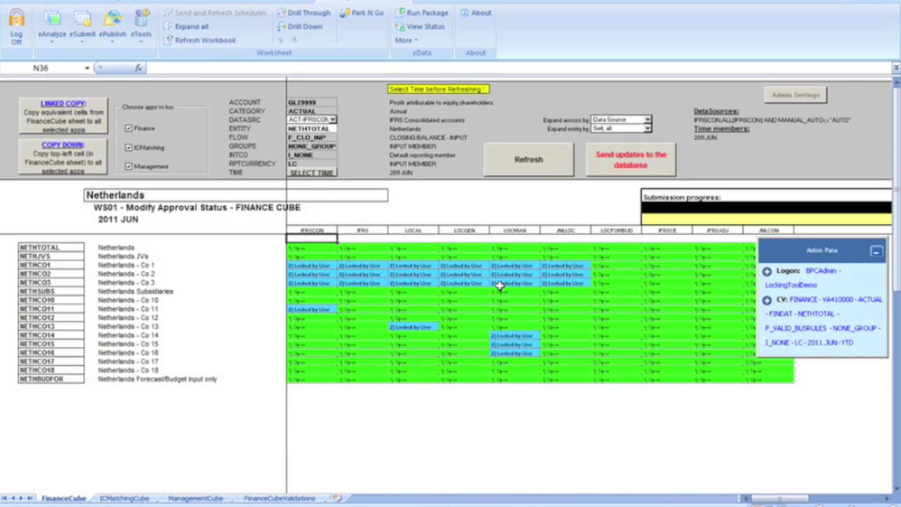
pyautogui.click(47, 308)
pyautogui.hotkey('shift', 'Right')
pyautogui.hotkey('shift', 'Right')
pyautogui.hotkey('shift', 'Right')
pyautogui.hotkey('shift', 'Right')
pyautogui.hotkey('shift', 'Right')
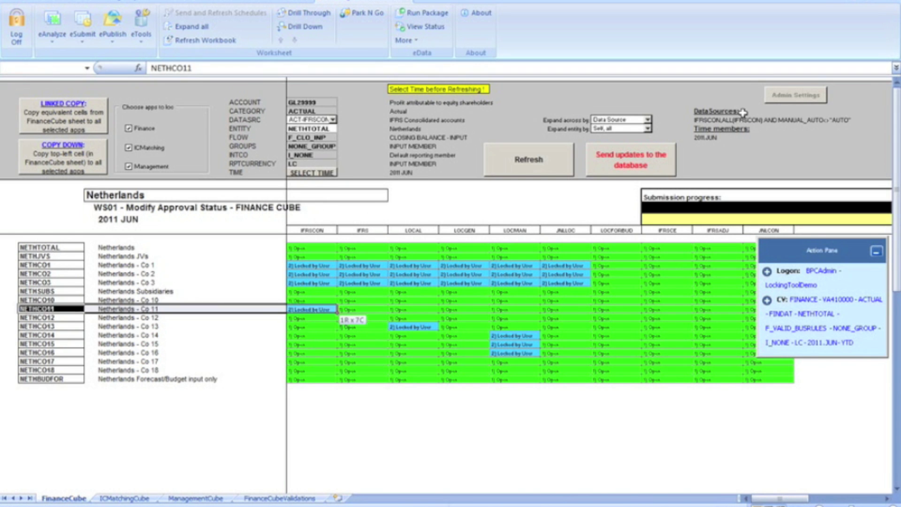
pyautogui.hotkey('ctrl', 'pagedown')
pyautogui.hotkey('ctrl', 'pagedown')
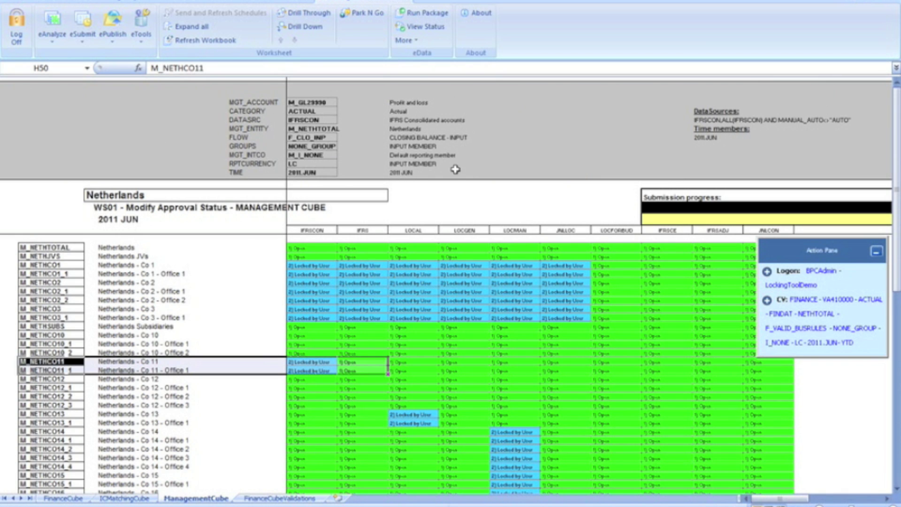
pyautogui.click(321, 361)
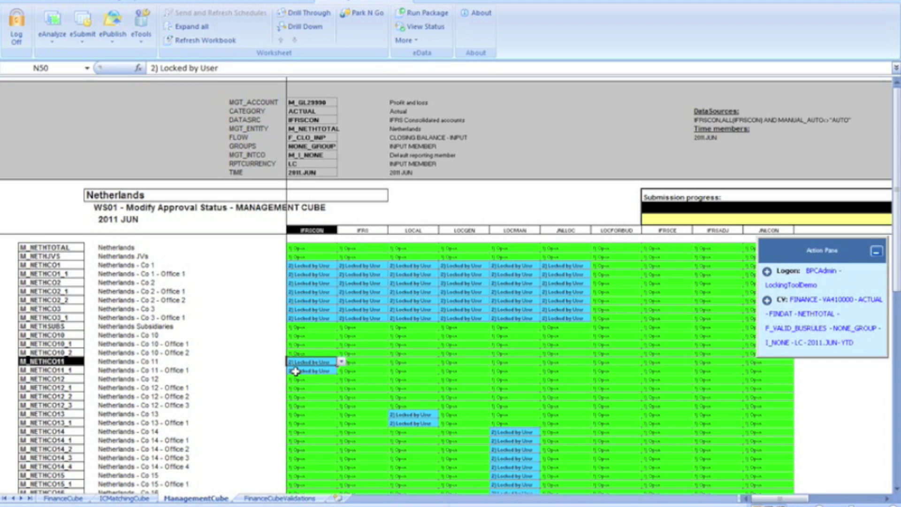
# Step: Examine the statuses of NETHCO14 under I_LOCMAN and NETHCO11 under I_LOCGEN on the ICMatchingCube sheet
pyautogui.hotkey('ctrl', 'pageup')
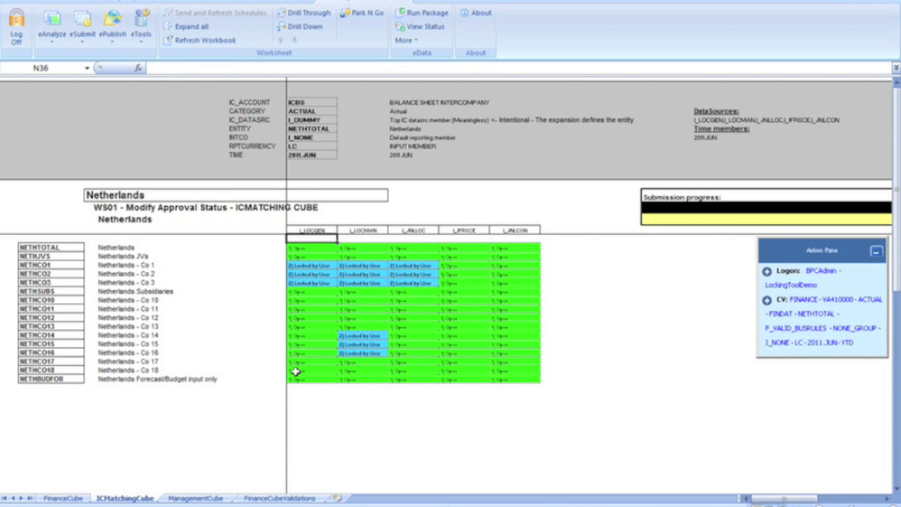
pyautogui.click(334, 334)
pyautogui.press('Right')
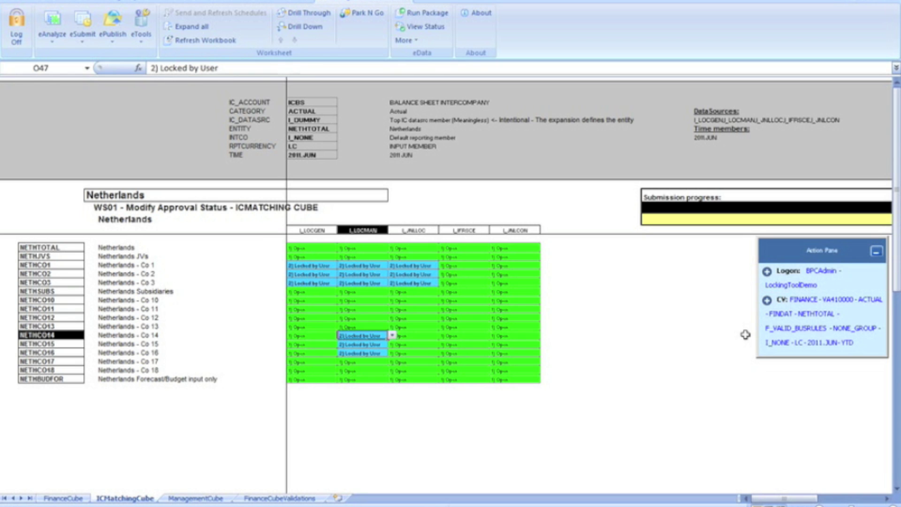
pyautogui.press('Up')
pyautogui.press('Up')
pyautogui.press('Up')
pyautogui.press('Left')
pyautogui.press('Right')
pyautogui.press('Right')
pyautogui.press('Left')
pyautogui.press('Left')
pyautogui.hotkey('ctrl', 'pagedown')
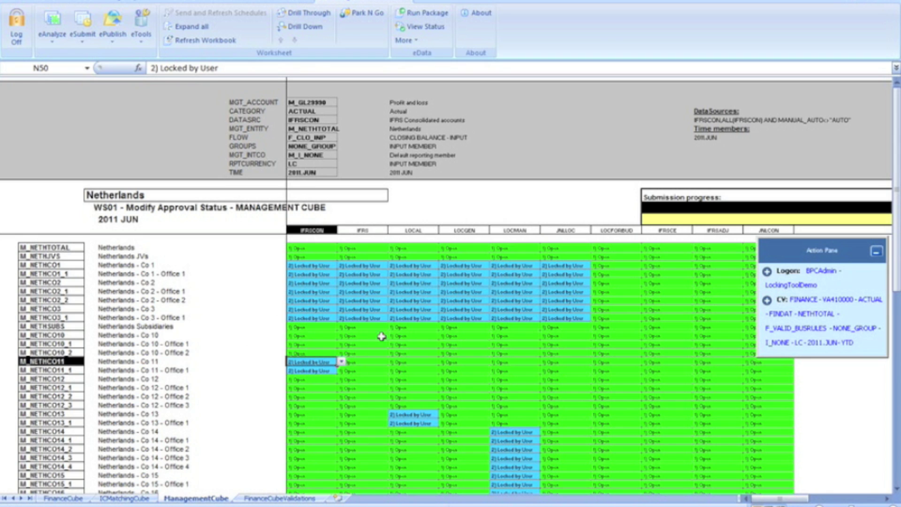
pyautogui.hotkey('ctrl', 'pageup')
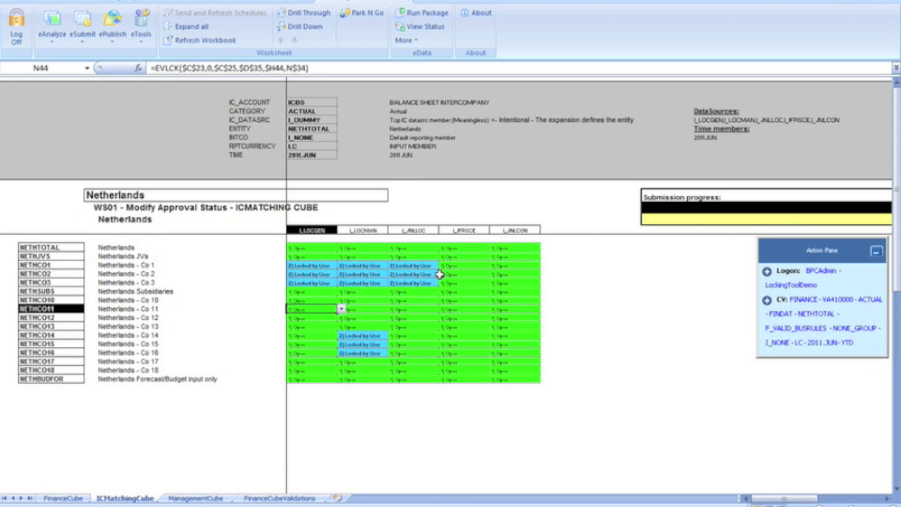
pyautogui.click(561, 308)
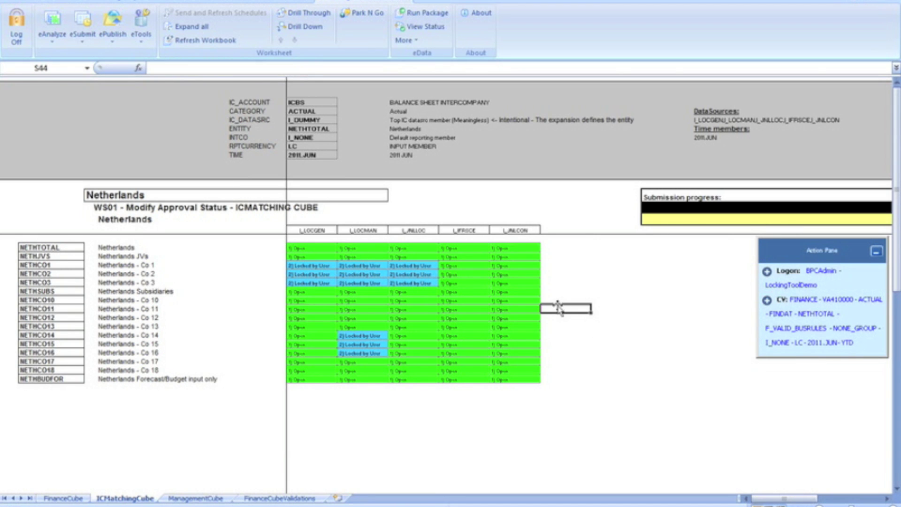
pyautogui.hotkey('ctrl', 'Home')
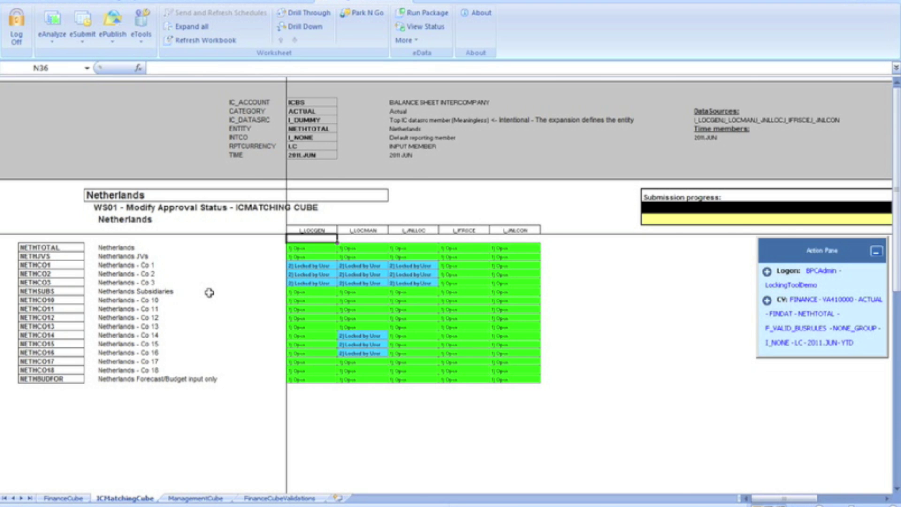
# Step: Examine the ManagementCube statuses around M_NETHCO13 and down the LOCMAN column for M_NETHCO14 and its offices
pyautogui.hotkey('ctrl', 'pagedown')
pyautogui.press('Down')
pyautogui.press('Down')
pyautogui.press('Down')
pyautogui.press('Down')
pyautogui.press('Down')
pyautogui.press('Down')
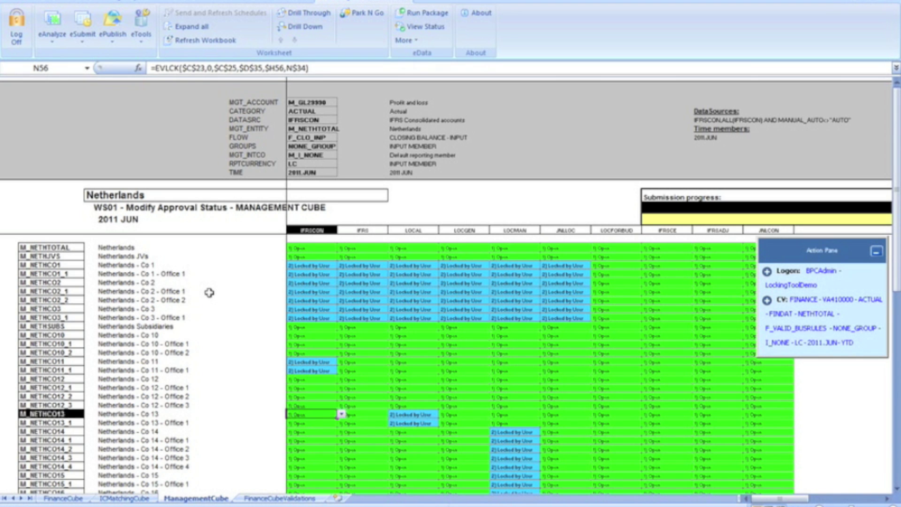
pyautogui.press('Right')
pyautogui.press('Right')
pyautogui.press('Right')
pyautogui.press('Right')
pyautogui.press('Down')
pyautogui.press('Down')
pyautogui.press('Down')
pyautogui.press('Down')
pyautogui.press('Down')
pyautogui.press('Down')
pyautogui.press('Down')
pyautogui.press('Down')
pyautogui.press('Down')
pyautogui.press('Down')
pyautogui.press('Down')
pyautogui.press('Down')
pyautogui.press('Down')
pyautogui.press('Down')
pyautogui.press('Down')
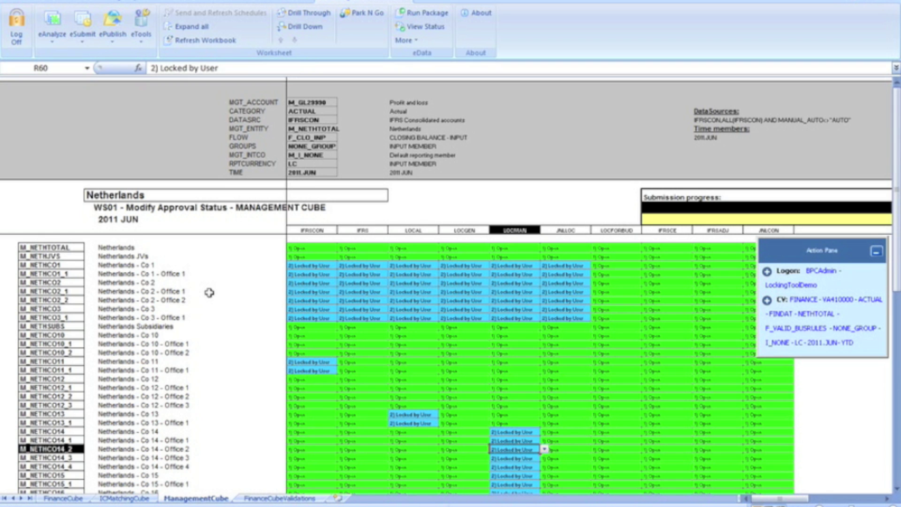
pyautogui.press('Up')
pyautogui.press('Up')
pyautogui.hotkey('ctrl', 'pageup')
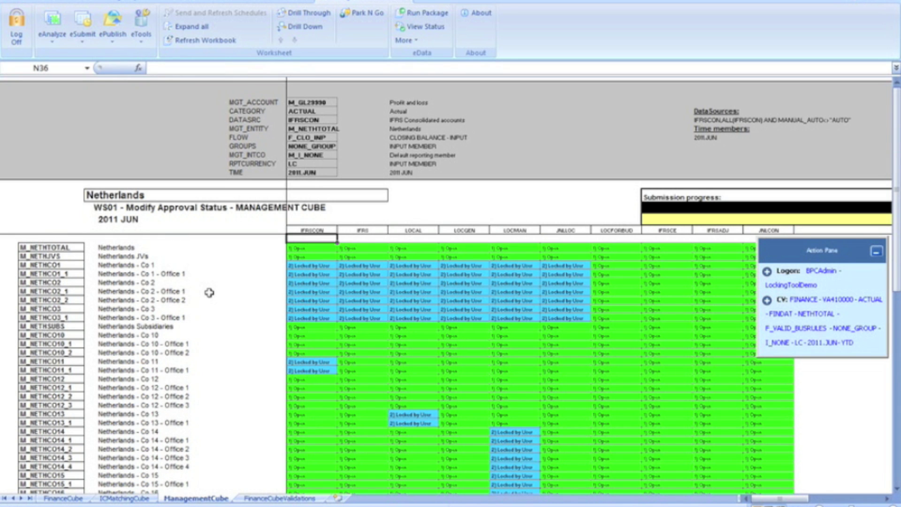
# Step: Compare the locked statuses on the FinanceCube sheet with those on the ManagementCube sheet
pyautogui.hotkey('ctrl', 'pageup')
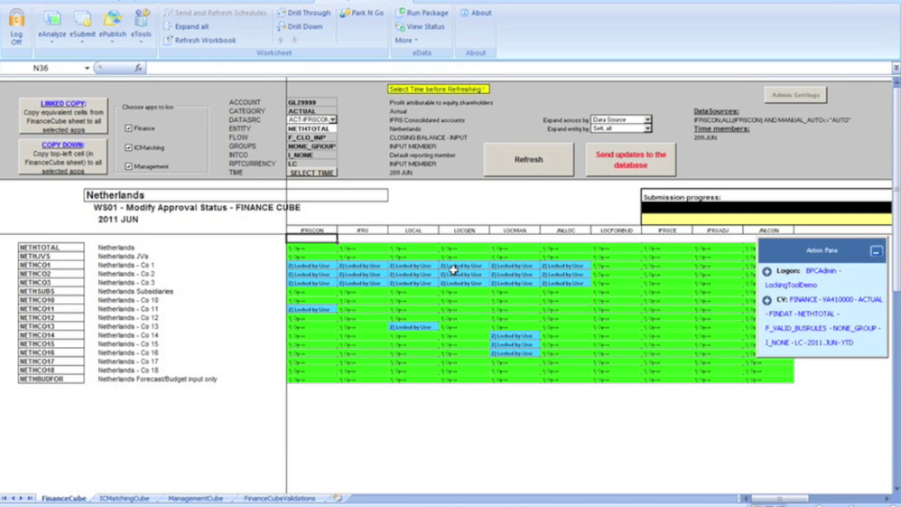
pyautogui.hotkey('ctrl', 'pagedown')
pyautogui.hotkey('ctrl', 'pagedown')
pyautogui.hotkey('ctrl', 'pageup')
pyautogui.hotkey('ctrl', 'pageup')
# Step: Expand the columns across by Time, select the periods 2011.JUN, 2011.AUG and 2011.OCT, and refresh the cube sheets
pyautogui.click(649, 120)
pyautogui.click(619, 136)
pyautogui.click(310, 173)
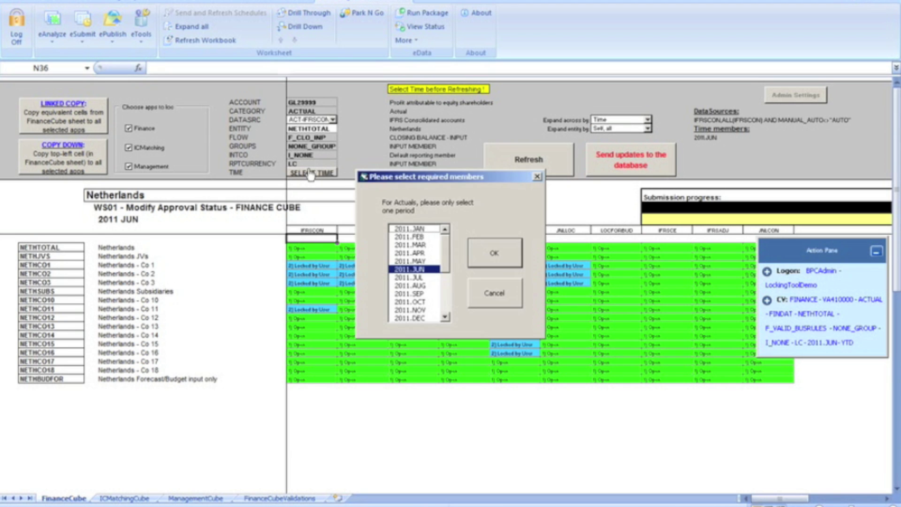
pyautogui.keyDown('shift'); pyautogui.click(414, 286); pyautogui.keyUp('shift')
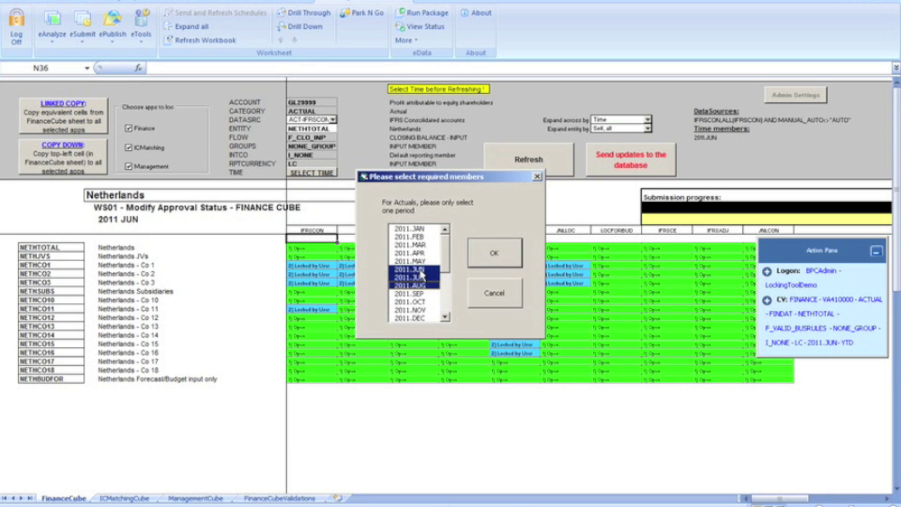
pyautogui.click(420, 271)
pyautogui.keyDown('ctrl'); pyautogui.click(424, 286); pyautogui.keyUp('ctrl')
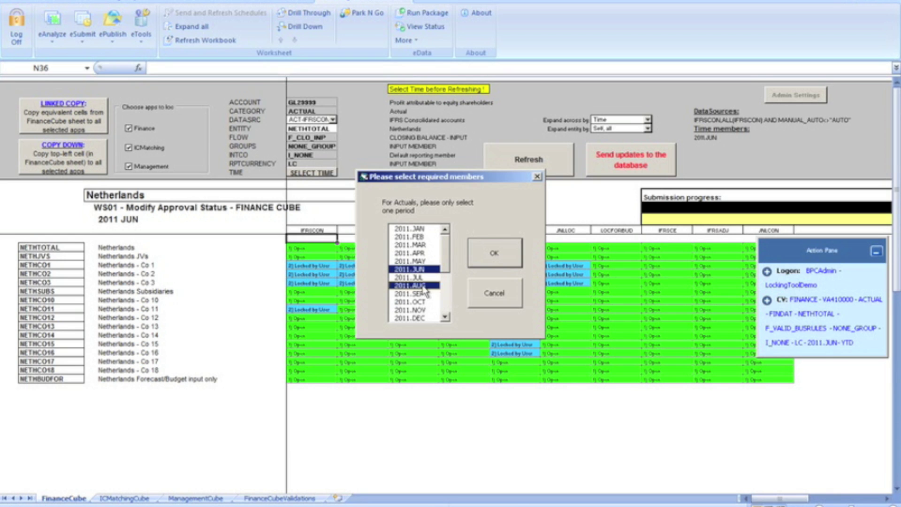
pyautogui.click(499, 244)
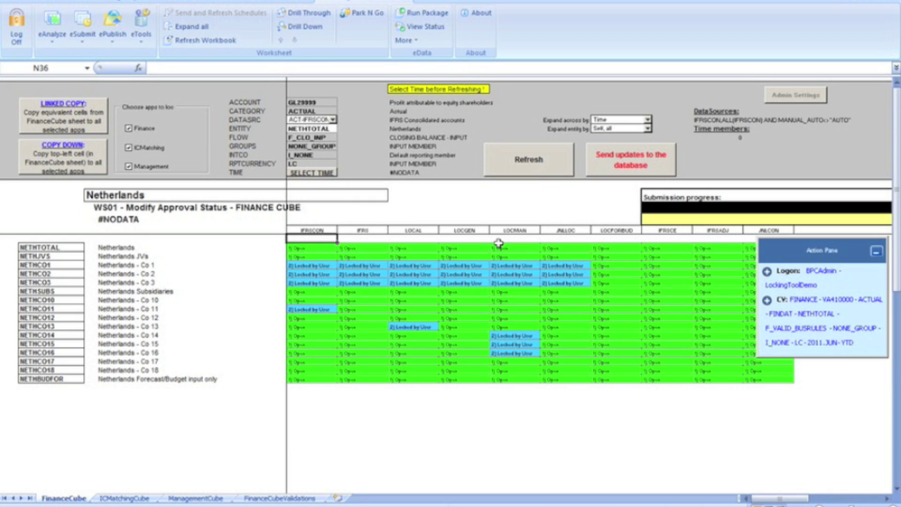
pyautogui.click(564, 160)
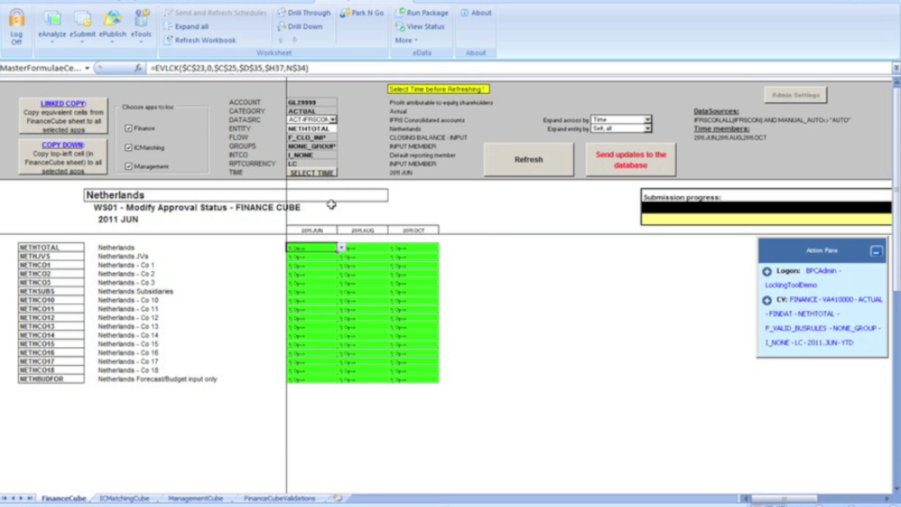
# Step: Examine the data source choices and the DATASRC hierarchy under FINDAT, IFRSCON and IFRS, keeping the current selection
pyautogui.click(333, 119)
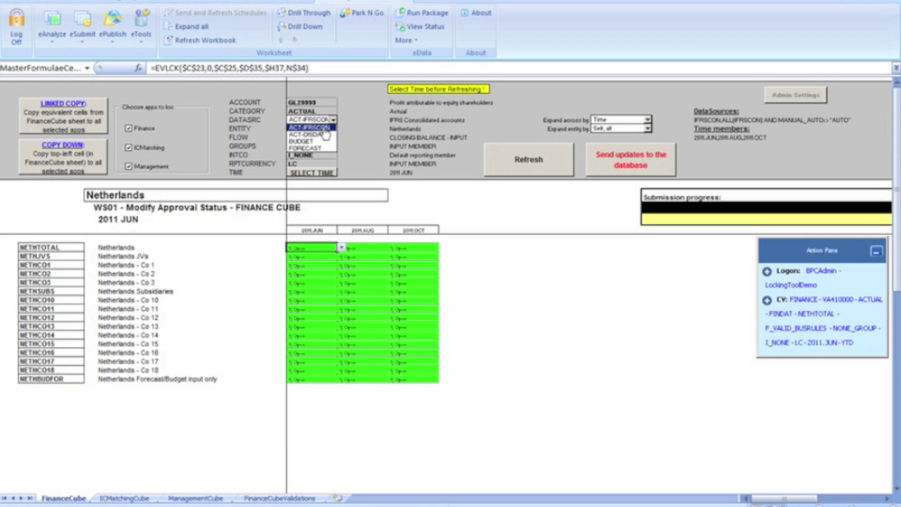
pyautogui.click(432, 202)
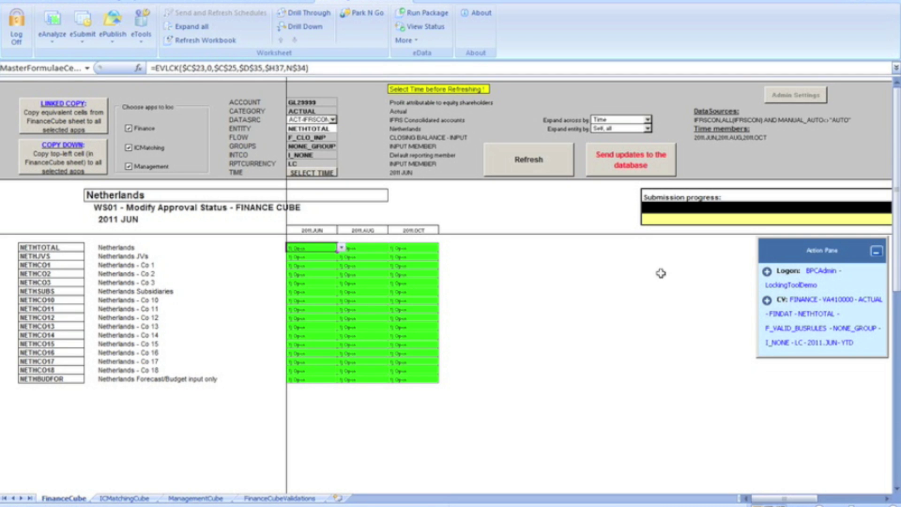
pyautogui.click(767, 300)
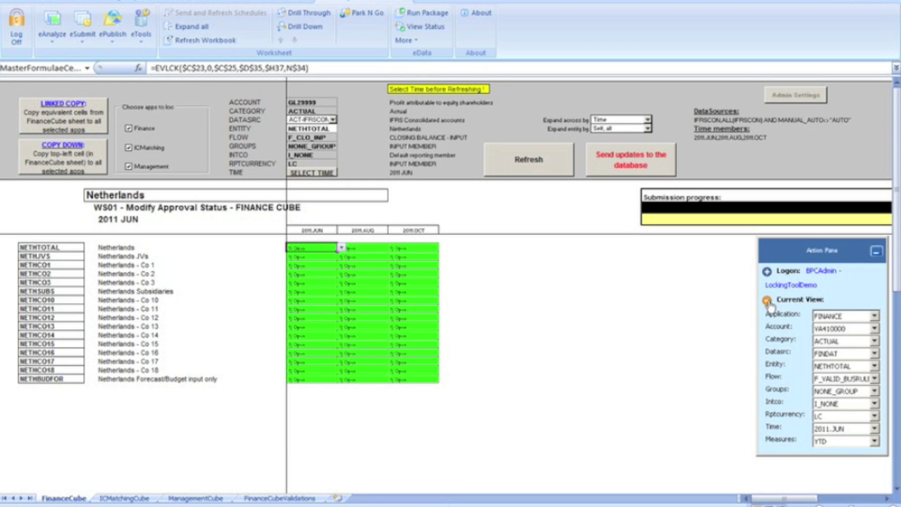
pyautogui.click(779, 353)
pyautogui.click(118, 140)
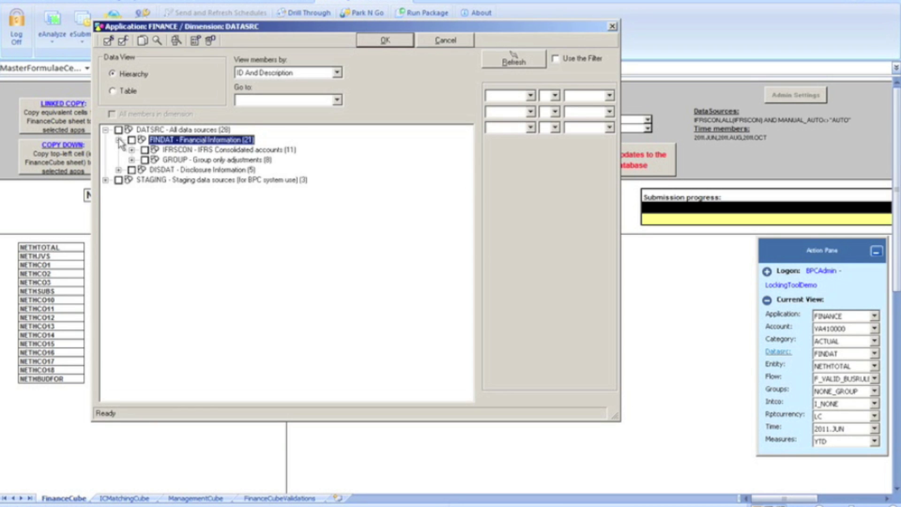
pyautogui.click(132, 150)
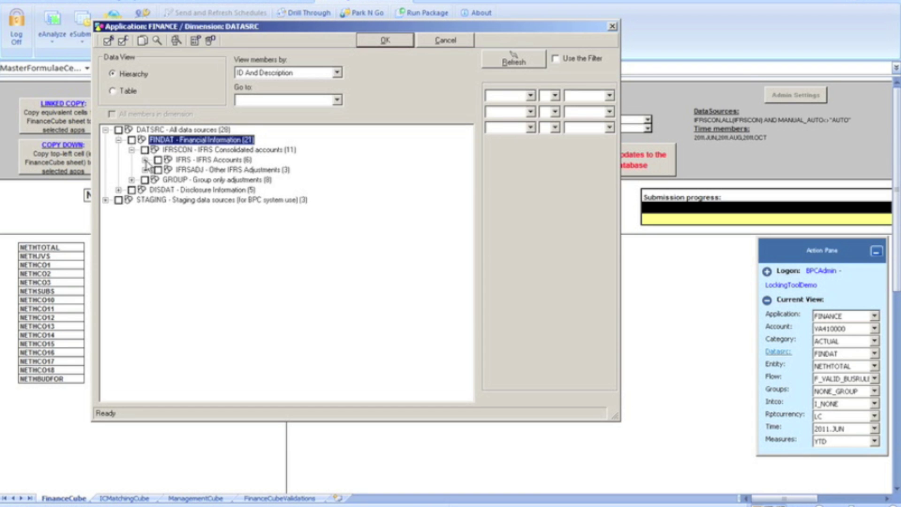
pyautogui.click(144, 160)
pyautogui.click(158, 169)
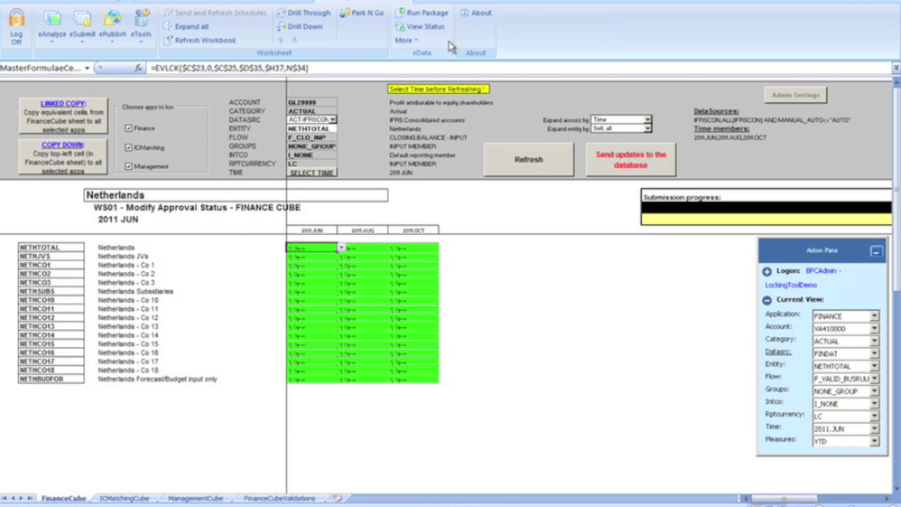
pyautogui.click(446, 40)
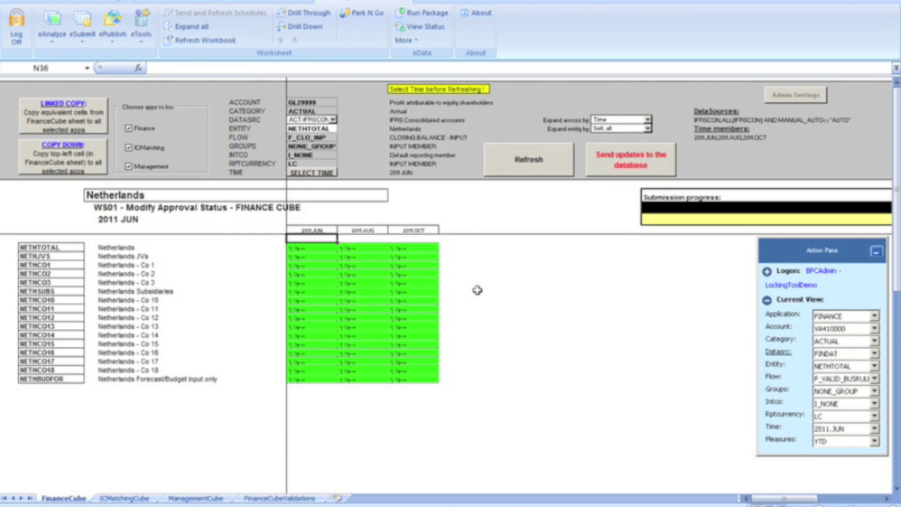
# Step: Examine the approval statuses by time period on the FinanceCube and ManagementCube sheets
pyautogui.press('Down')
pyautogui.press('Right')
pyautogui.press('Left')
pyautogui.press('Down')
pyautogui.press('Down')
pyautogui.press('Down')
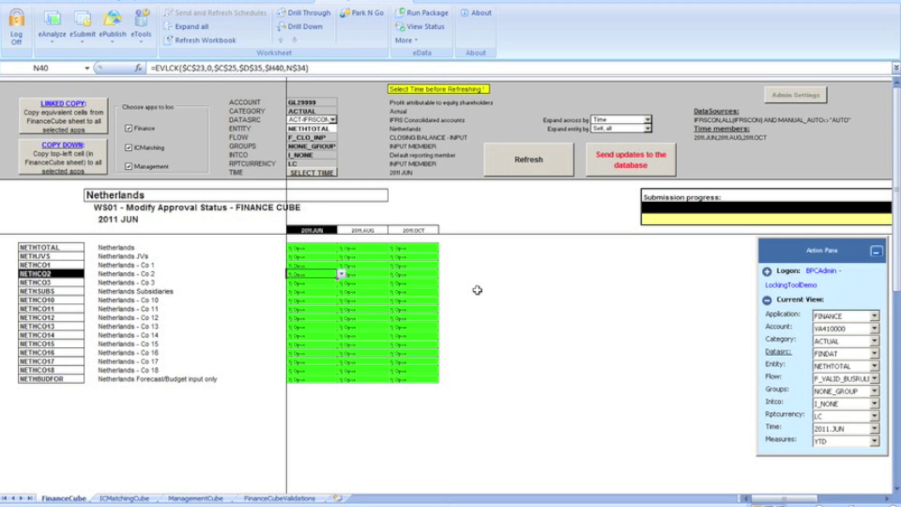
pyautogui.press('Down')
pyautogui.press('Down')
pyautogui.press('Right')
pyautogui.hotkey('ctrl', 'pagedown')
pyautogui.hotkey('ctrl', 'pagedown')
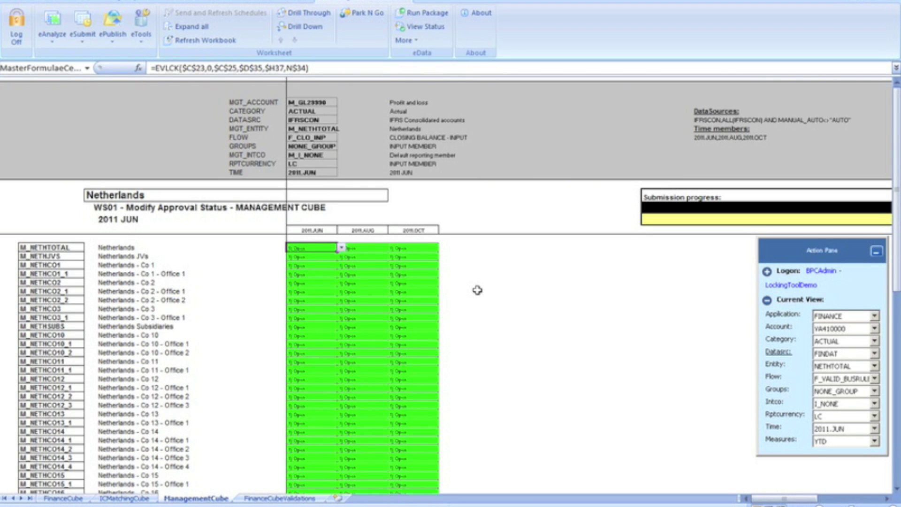
pyautogui.hotkey('ctrl', 'pageup')
pyautogui.hotkey('ctrl', 'pageup')
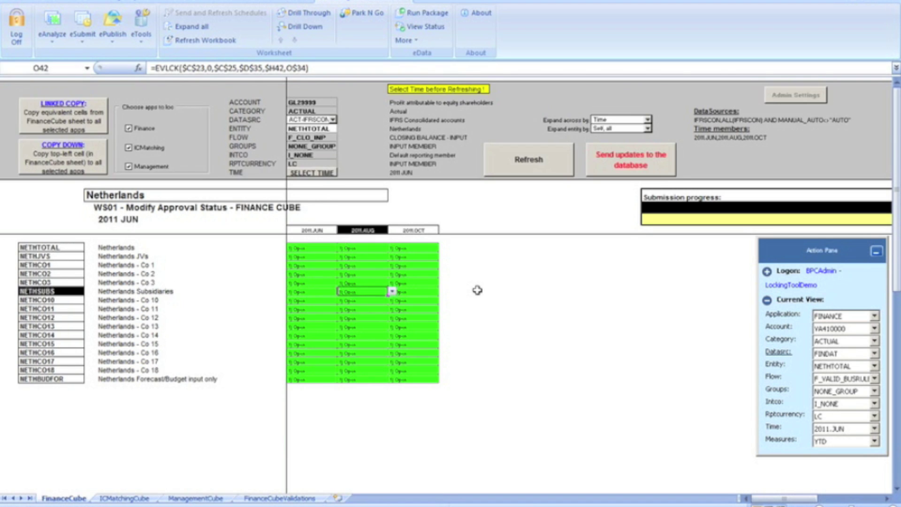
# Step: Set the status to Locked by User for NETHCO1 in 2011.JUN, NETHCO2 in 2011.AUG and NETHCO3 in 2011.OCT
pyautogui.click(325, 266)
pyautogui.click(342, 265)
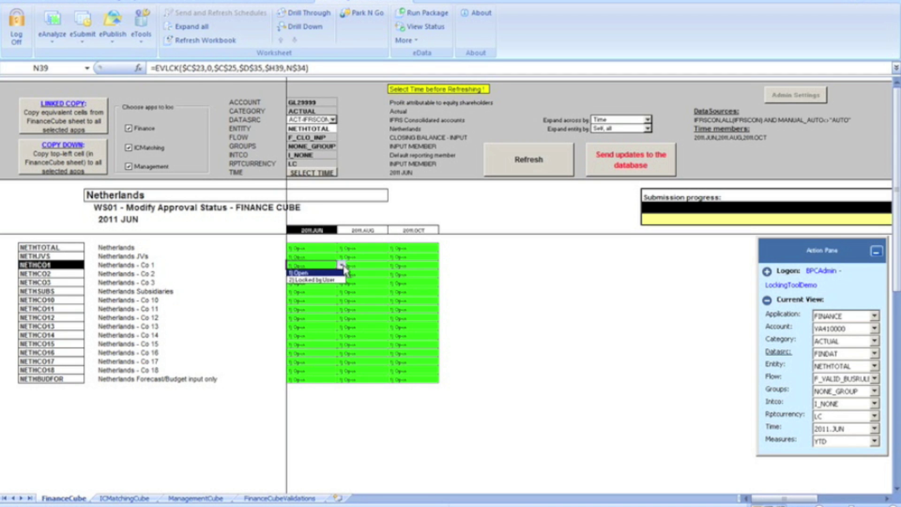
pyautogui.click(314, 280)
pyautogui.hotkey('ctrl', 'c')
pyautogui.press('Down')
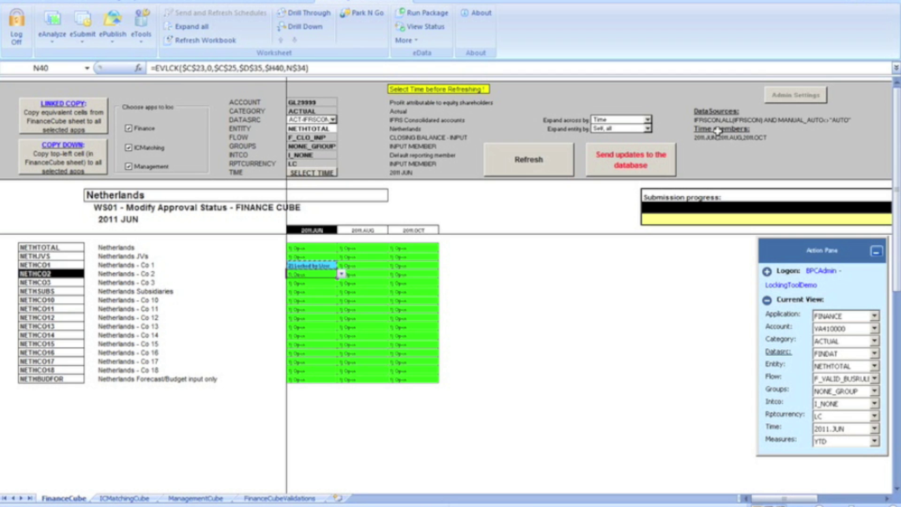
pyautogui.press('Right')
pyautogui.hotkey('ctrl', 'v')
pyautogui.press('Up')
pyautogui.press('Up')
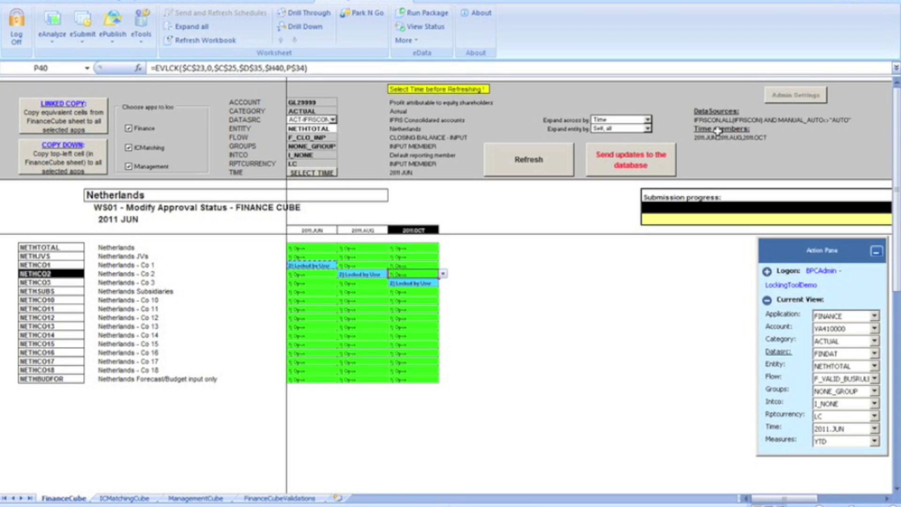
# Step: Run the linked copy of the time-based FinanceCube statuses to the selected apps
pyautogui.hotkey('ctrl', 'Home')
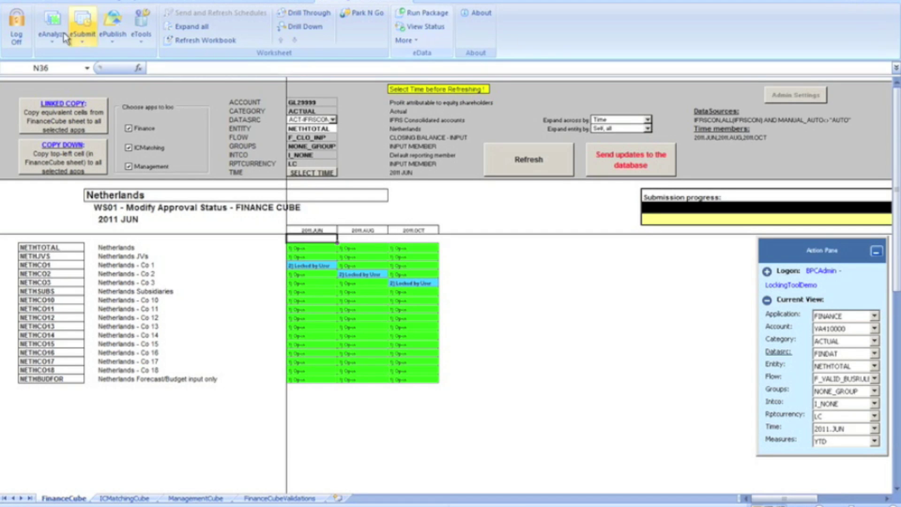
pyautogui.click(70, 126)
pyautogui.press('Return')
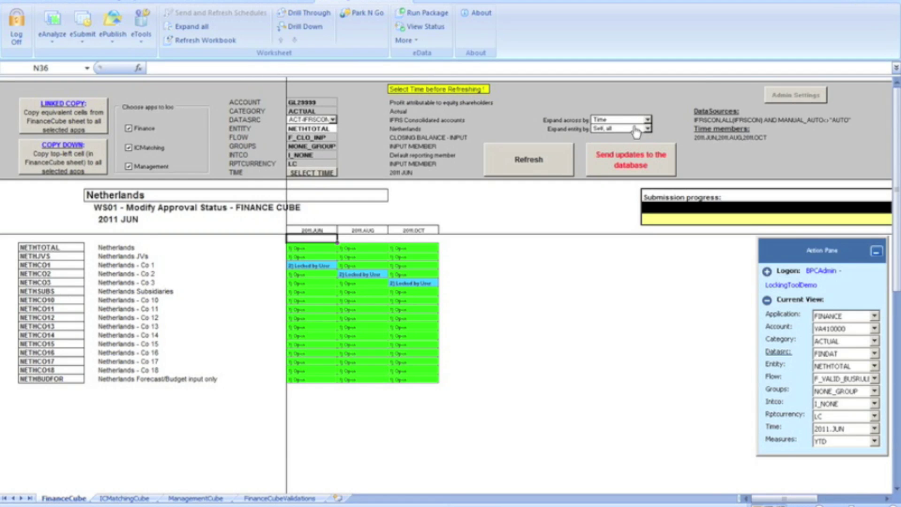
# Step: Expand the columns across by Data Source and refresh the cube sheets
pyautogui.click(648, 129)
pyautogui.click(610, 128)
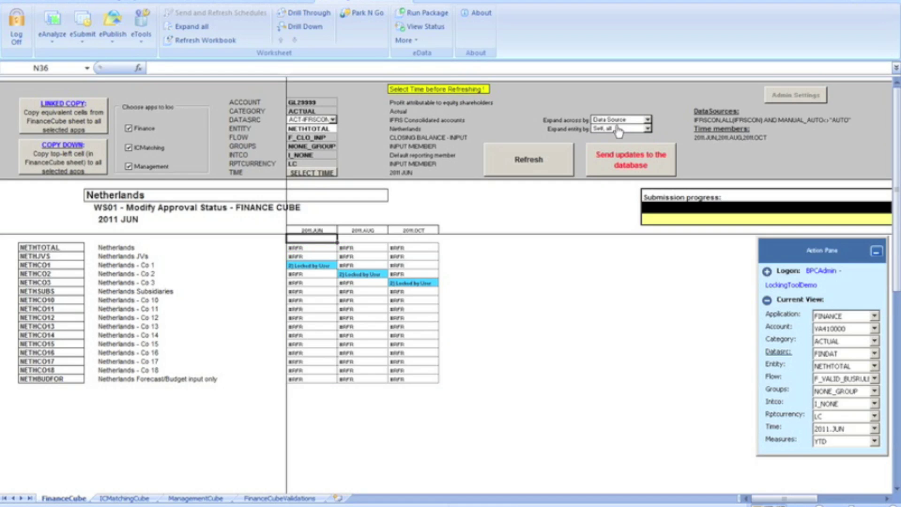
pyautogui.click(548, 156)
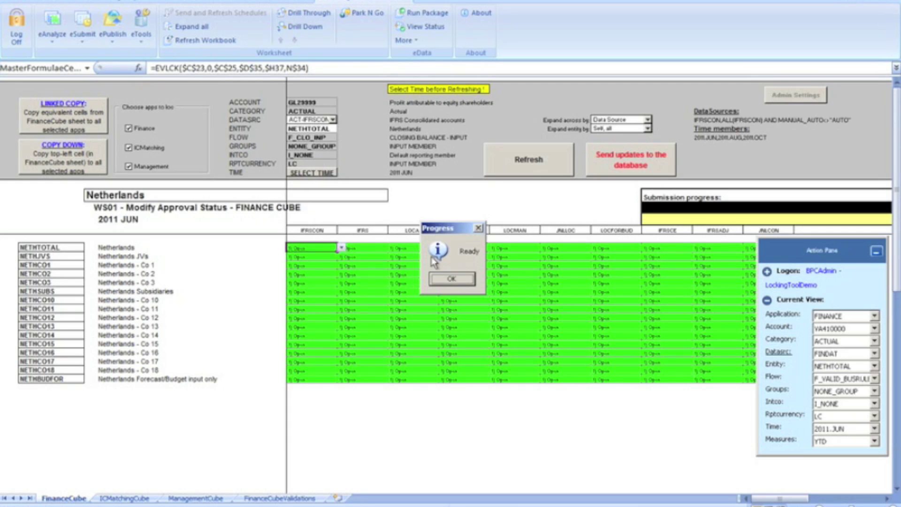
# Step: Limit the time selection to 2011.JUN and refresh the cube sheets
pyautogui.click(313, 175)
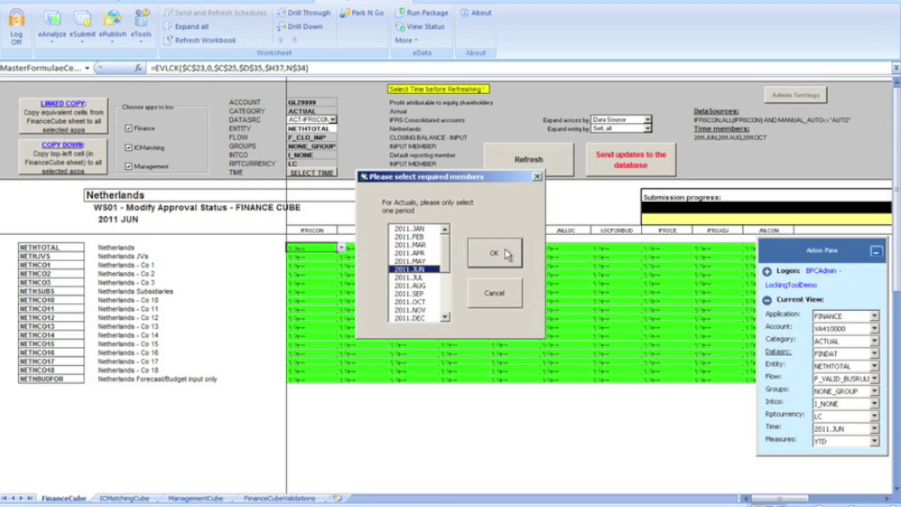
pyautogui.click(508, 255)
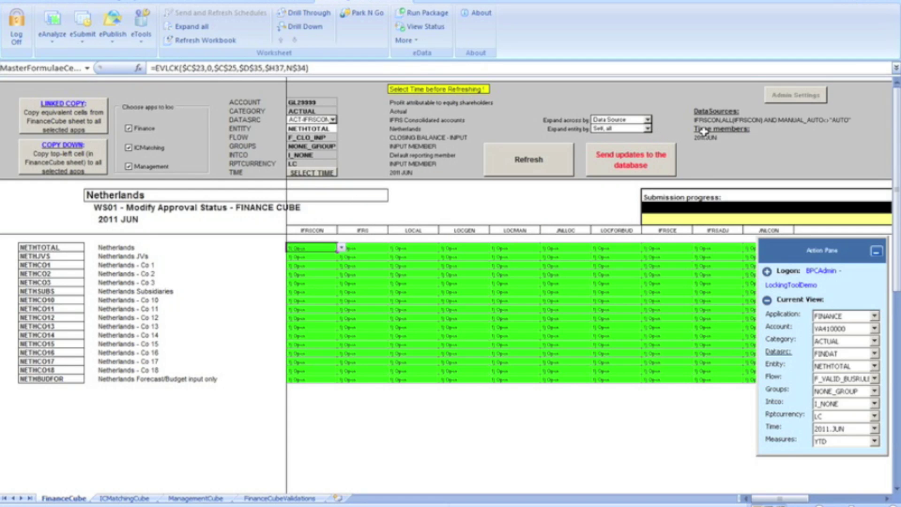
pyautogui.click(544, 158)
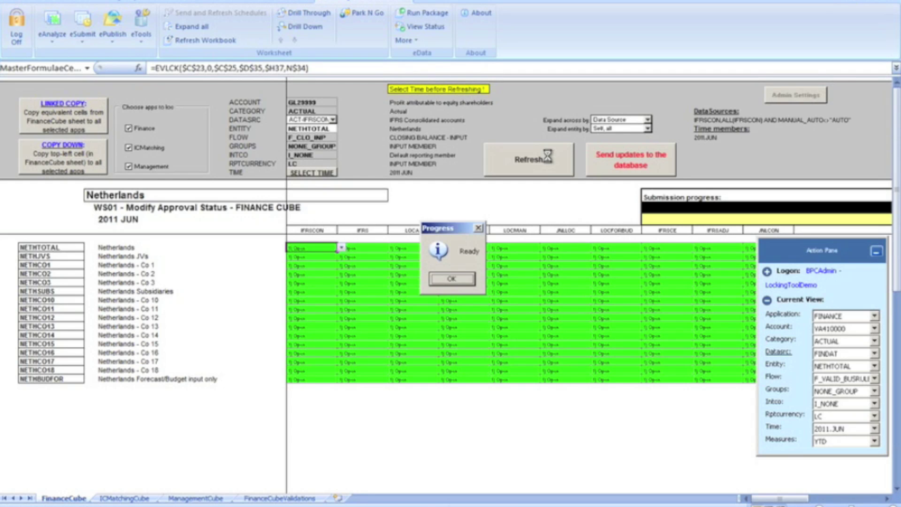
pyautogui.press('Return')
# Step: Set NETHCO1, NETHCO2 and NETHCO3 to Locked by User for the data sources IFRSCON through LOCMAN on the FinanceCube sheet
pyautogui.press('Down')
pyautogui.press('Down')
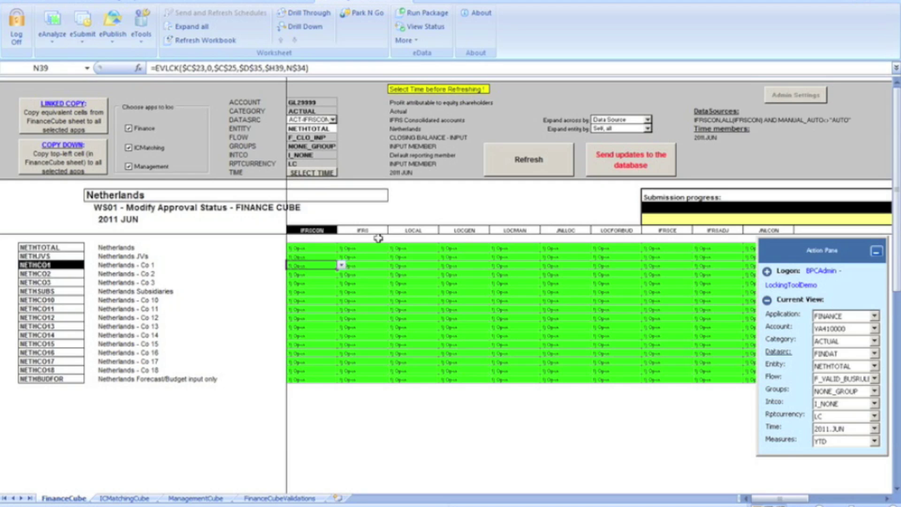
pyautogui.click(341, 265)
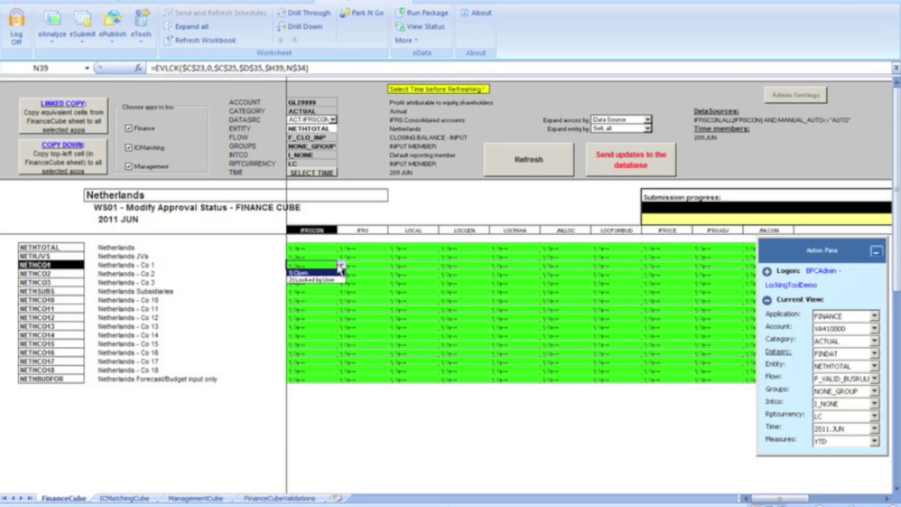
pyautogui.click(319, 279)
pyautogui.hotkey('shift', 'Right')
pyautogui.hotkey('shift', 'Right')
pyautogui.hotkey('shift', 'Right')
pyautogui.hotkey('shift', 'Right')
pyautogui.hotkey('shift', 'Down')
pyautogui.hotkey('shift', 'Down')
pyautogui.hotkey('ctrl', 'd')
pyautogui.hotkey('ctrl', 'r')
# Step: Copy a pair of adjacent locked statuses from NETHCO1 to the IFRSCON and IFRS cells of NETHCO10
pyautogui.press('Left')
pyautogui.press('Right')
pyautogui.hotkey('shift', 'Right')
pyautogui.hotkey('shift', 'Right')
pyautogui.hotkey('shift', 'Right')
pyautogui.hotkey('shift', 'Right')
pyautogui.hotkey('ctrl', 'c')
pyautogui.press('Down')
pyautogui.press('Down')
pyautogui.press('Down')
pyautogui.press('Down')
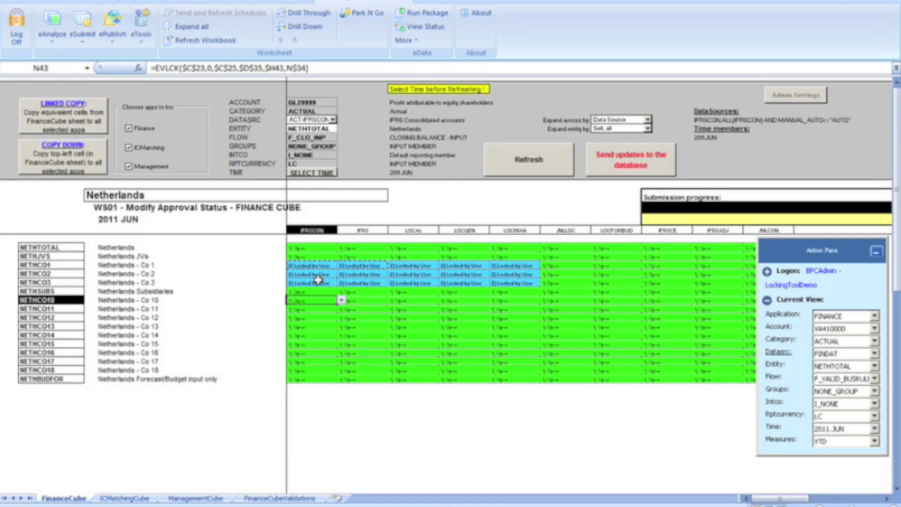
pyautogui.hotkey('ctrl', 'v')
# Step: Paste the copied locked statuses into the LOCAL and LOCGEN cells of NETHCO12, NETHCO15 and NETHCO17
pyautogui.press('Down')
pyautogui.press('Down')
pyautogui.press('Right')
pyautogui.press('Right')
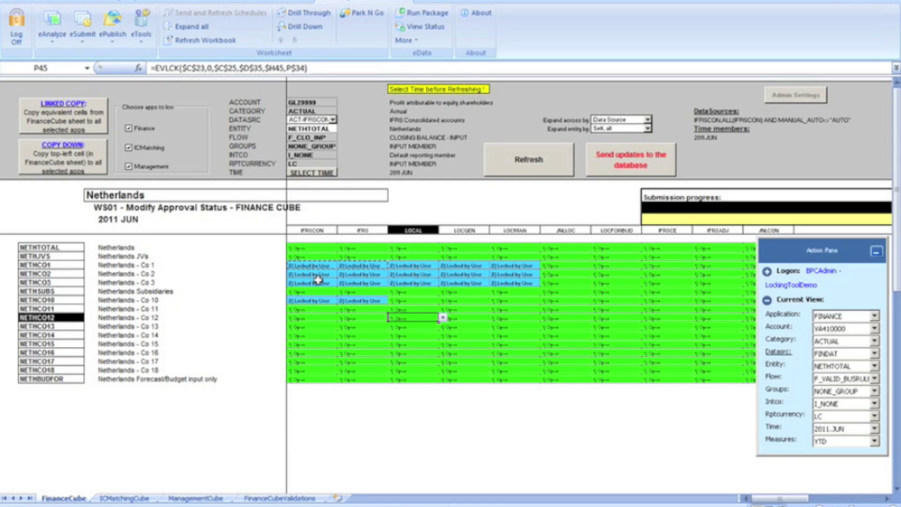
pyautogui.hotkey('ctrl', 'v')
pyautogui.press('Down')
pyautogui.press('Down')
pyautogui.press('Down')
pyautogui.hotkey('ctrl', 'v')
pyautogui.press('Down')
pyautogui.press('Down')
pyautogui.hotkey('ctrl', 'v')
# Step: Check the ManagementCube statuses against the locks entered on the FinanceCube sheet
pyautogui.press('Up')
pyautogui.press('Up')
pyautogui.press('Up')
pyautogui.press('Up')
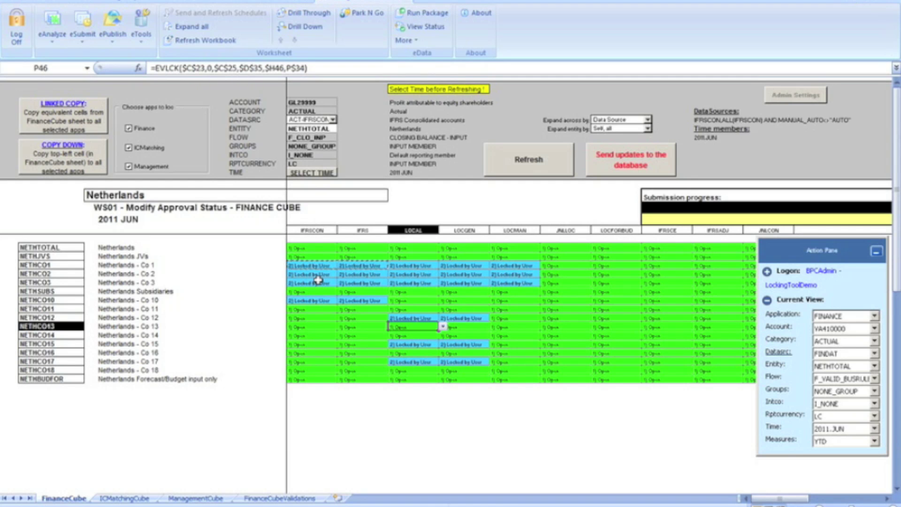
pyautogui.press('Left')
pyautogui.press('Left')
pyautogui.hotkey('ctrl', 'pagedown')
pyautogui.hotkey('ctrl', 'pagedown')
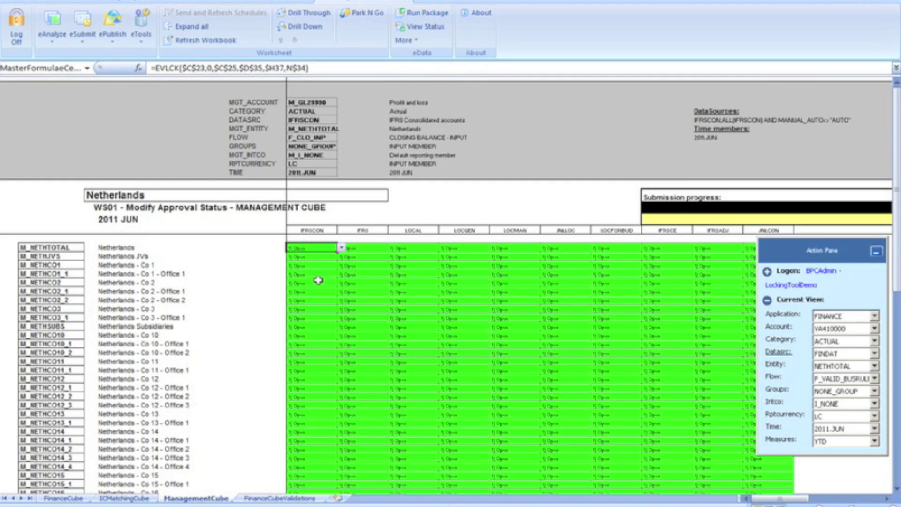
pyautogui.hotkey('ctrl', 'pageup')
pyautogui.hotkey('ctrl', 'pageup')
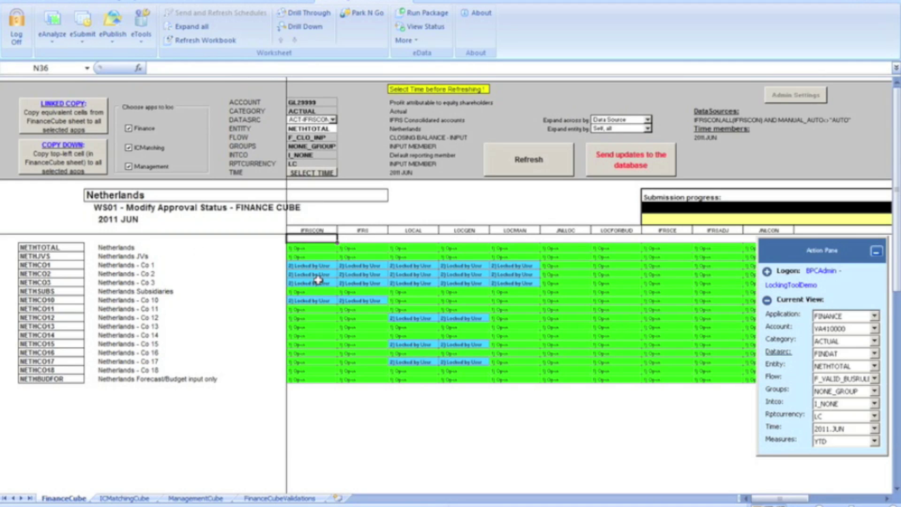
# Step: Run the linked copy of the FinanceCube statuses to the selected apps and check the ManagementCube sheet
pyautogui.click(78, 118)
pyautogui.press('Return')
pyautogui.hotkey('ctrl', 'pagedown')
pyautogui.hotkey('ctrl', 'pagedown')
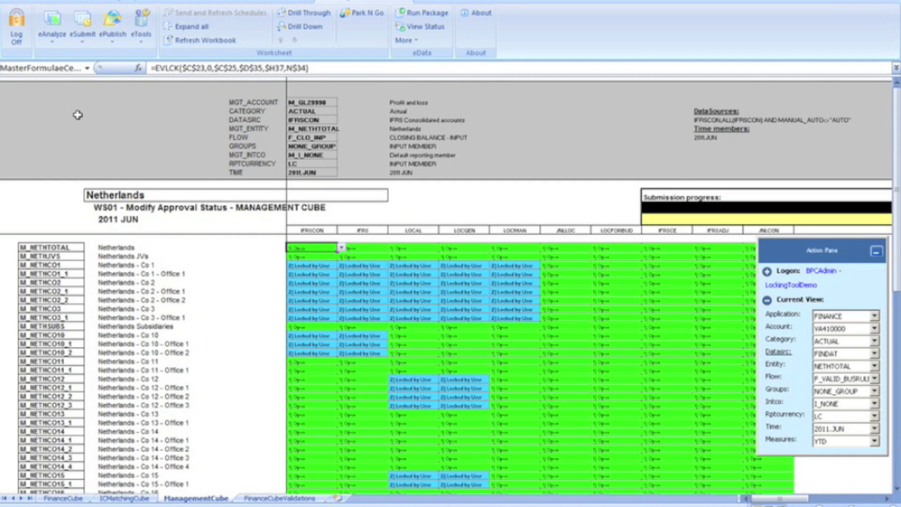
pyautogui.hotkey('ctrl', 'pageup')
pyautogui.hotkey('ctrl', 'pageup')
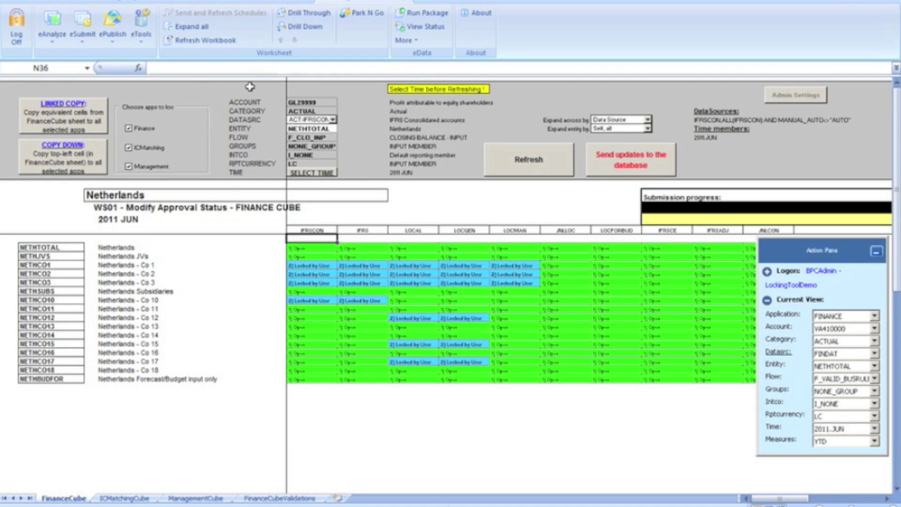
# Step: Try to send the status updates to the database and review the validation differences from NETHTOTAL to NETHCO1
pyautogui.click(623, 169)
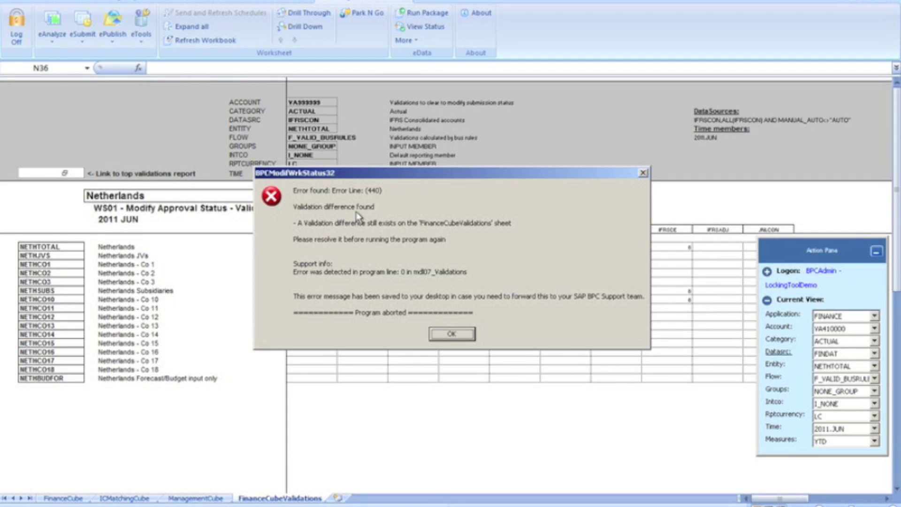
pyautogui.click(462, 332)
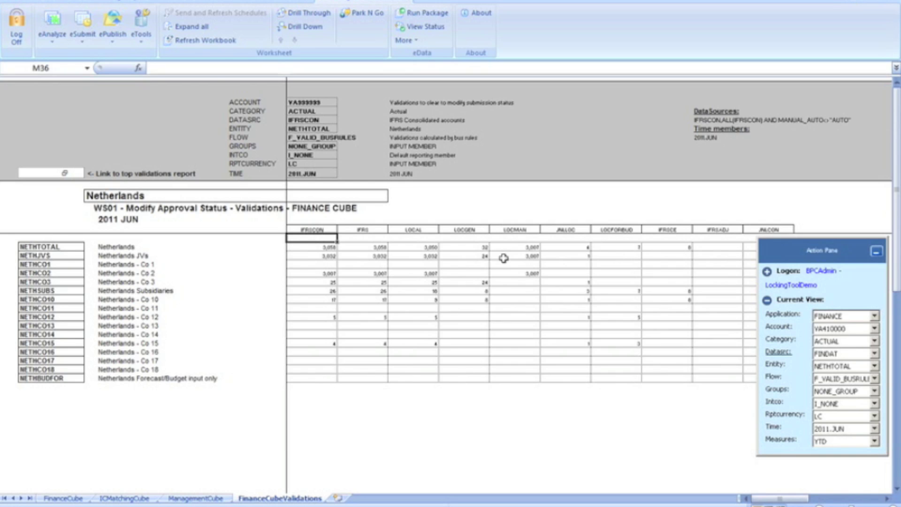
pyautogui.press('Down')
pyautogui.hotkey('shift', 'Right')
pyautogui.hotkey('shift', 'Right')
pyautogui.hotkey('shift', 'Right')
pyautogui.hotkey('shift', 'Right')
pyautogui.hotkey('shift', 'Right')
pyautogui.hotkey('shift', 'Right')
pyautogui.hotkey('shift', 'Right')
pyautogui.hotkey('shift', 'Right')
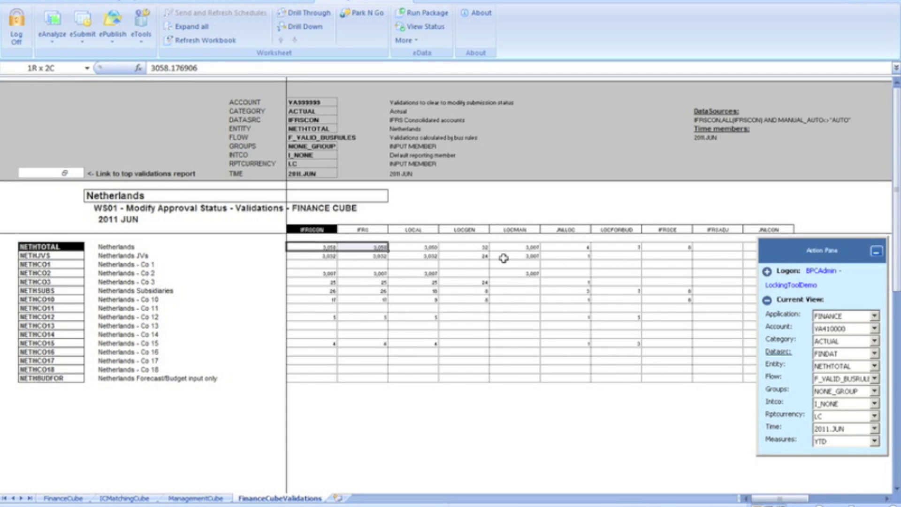
pyautogui.hotkey('shift', 'Down')
pyautogui.hotkey('shift', 'Down')
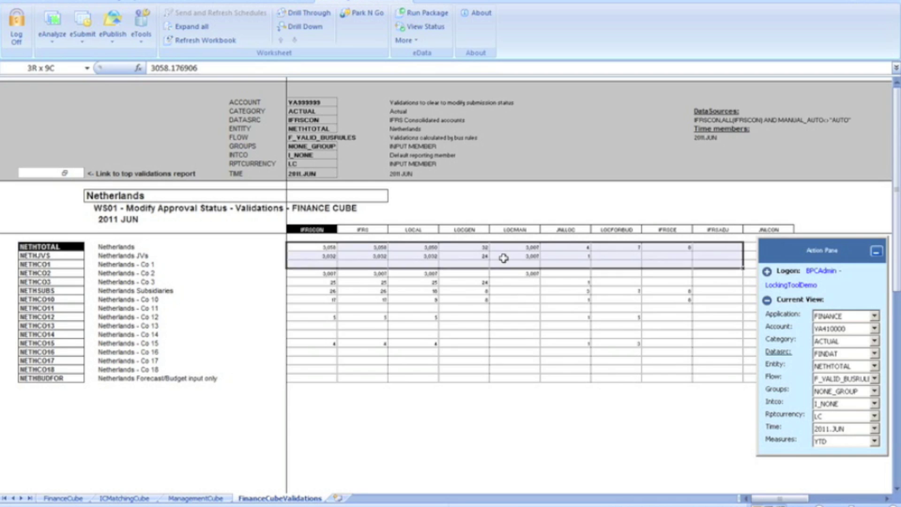
pyautogui.hotkey('shift', 'Down')
# Step: Examine the validation differences of NETHCO2 in the IFRSCON and IFRS data sources
pyautogui.press('Down')
pyautogui.press('Up')
pyautogui.press('Down')
pyautogui.press('Down')
pyautogui.press('Down')
pyautogui.press('Down')
pyautogui.press('Right')
pyautogui.press('Up')
pyautogui.press('Left')
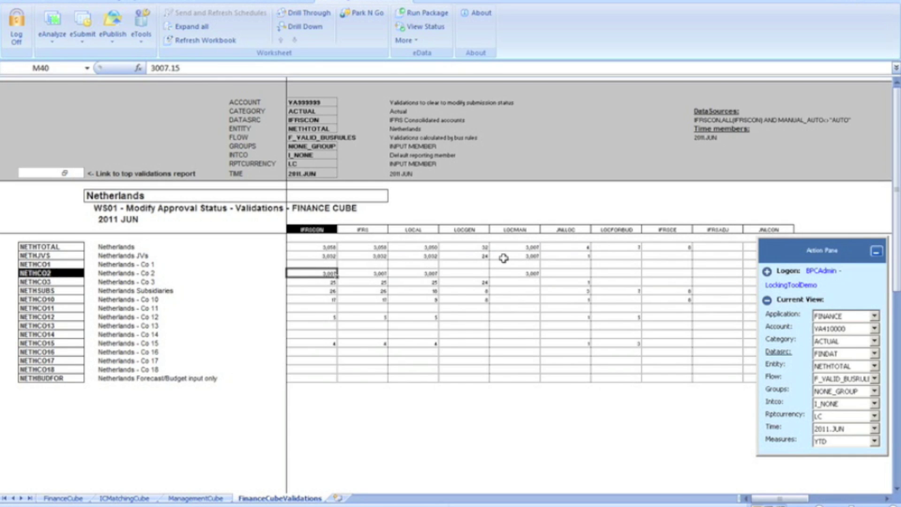
pyautogui.press('Up')
pyautogui.press('Up')
pyautogui.press('Right')
pyautogui.press('Down')
pyautogui.press('Down')
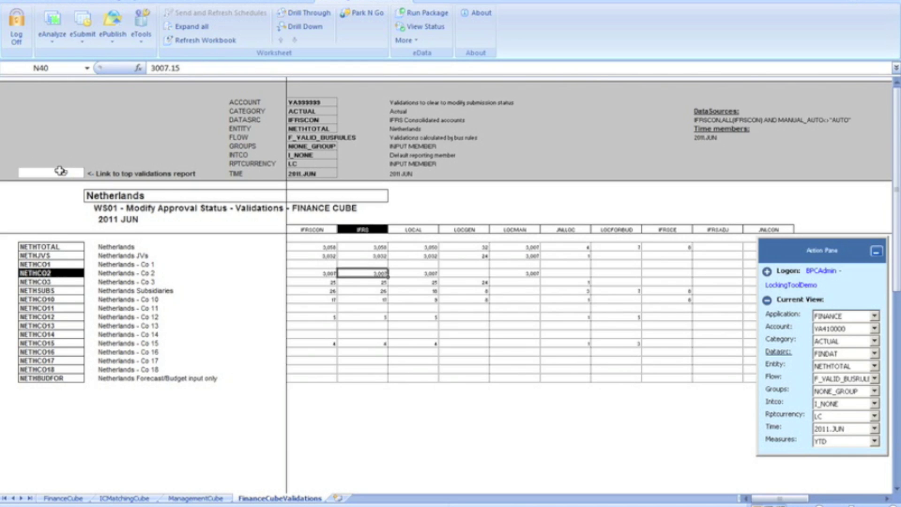
# Step: Open the linked top validations report and inspect the VA410000 I_NONE <> Total counterparties row
pyautogui.click(60, 171)
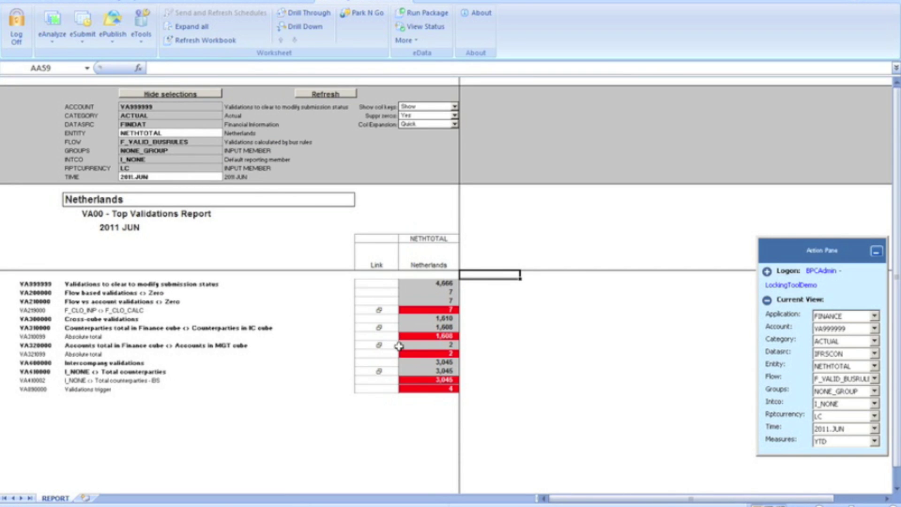
pyautogui.click(438, 372)
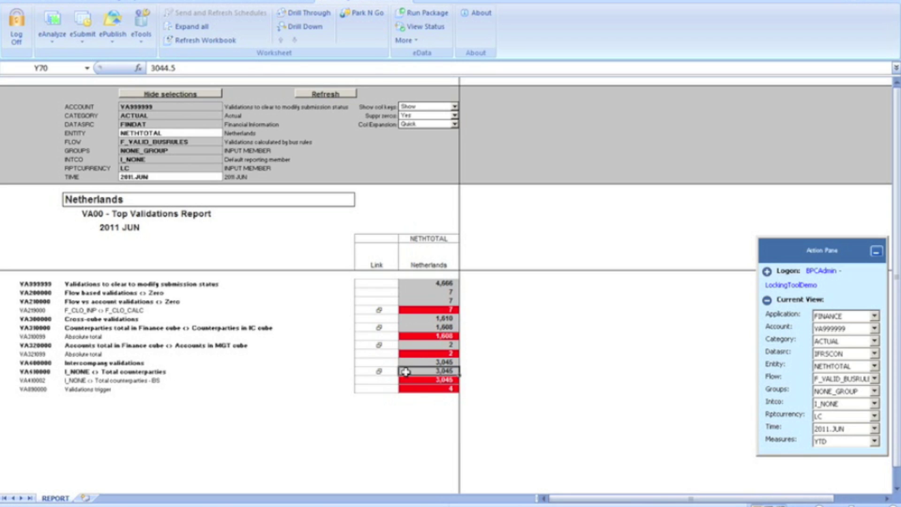
pyautogui.click(63, 371)
pyautogui.press('Right')
pyautogui.press('Right')
pyautogui.press('Right')
pyautogui.press('Right')
pyautogui.press('Left')
# Step: Open the linked I_NONE v Counterparties report for VA410000 and examine the Netherlands companies exceeding the threshold
pyautogui.click(369, 371)
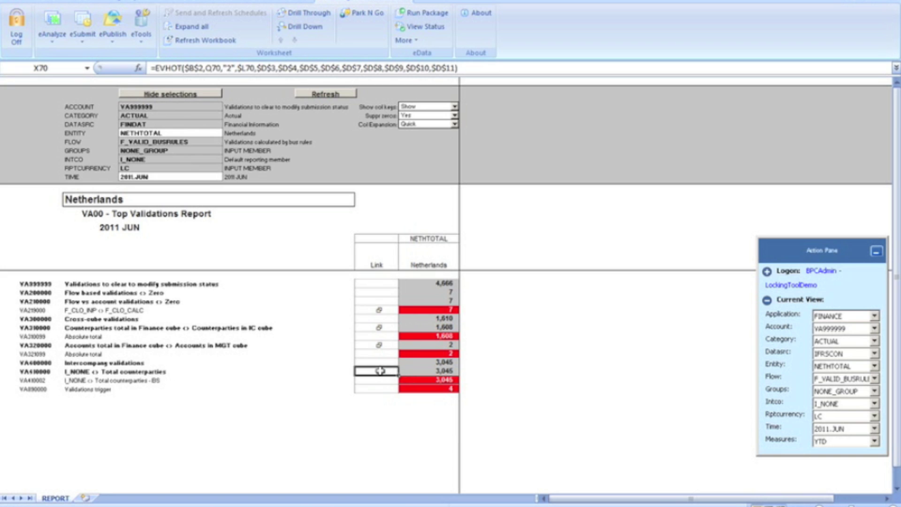
pyautogui.click(380, 371)
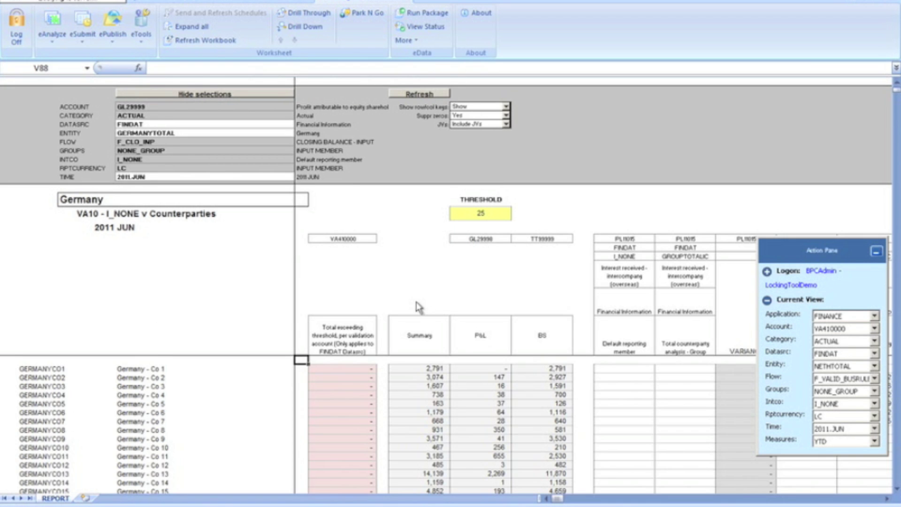
pyautogui.press('Right')
pyautogui.press('Down')
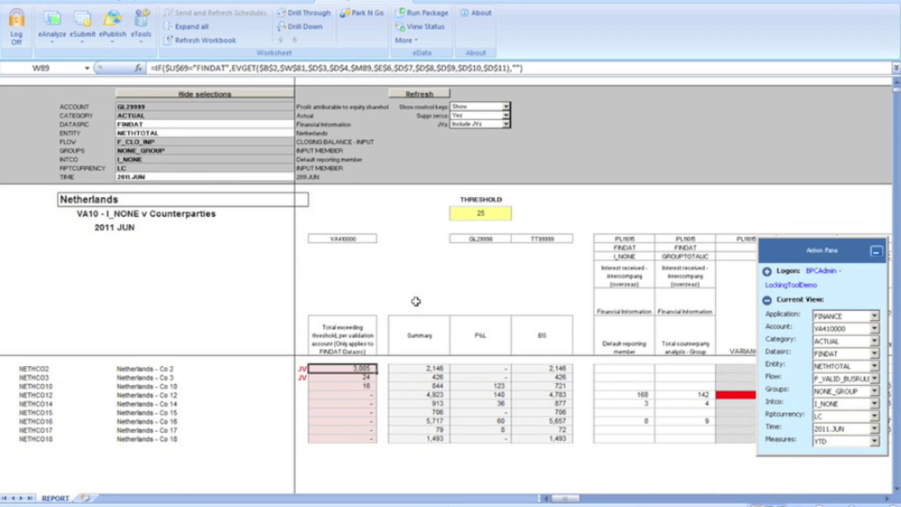
pyautogui.hotkey('shift', 'Down')
pyautogui.hotkey('shift', 'Down')
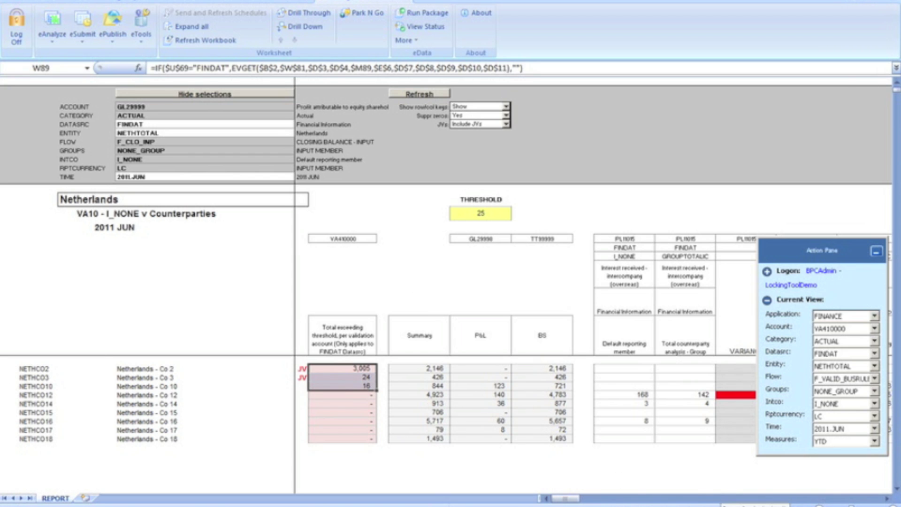
pyautogui.click(450, 379)
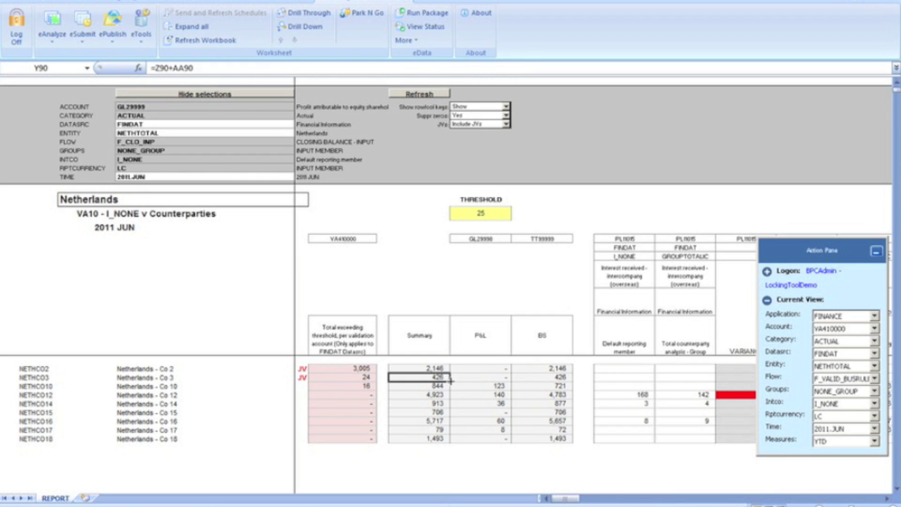
pyautogui.click(443, 266)
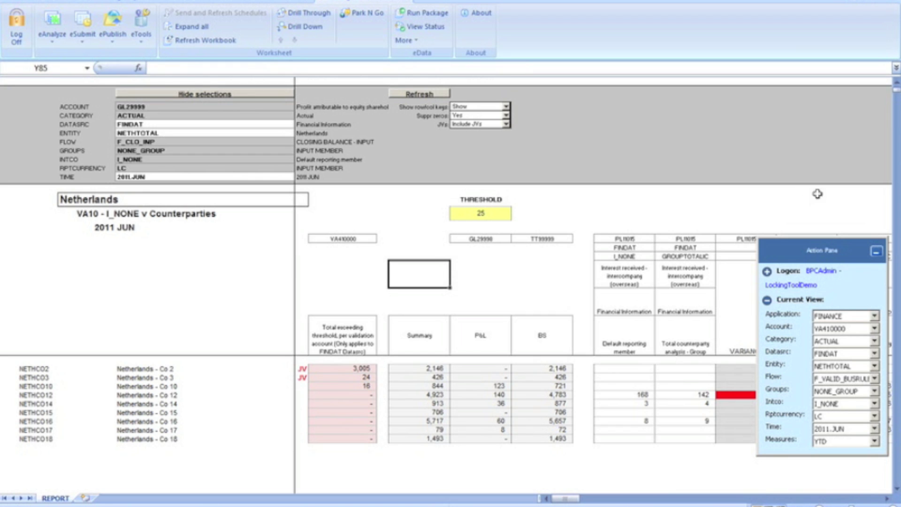
# Step: Collapse the Current View in the Action Pane, move the pane aside and close both validation reports without saving
pyautogui.click(767, 299)
pyautogui.moveTo(826, 253); pyautogui.dragTo(770, 1)
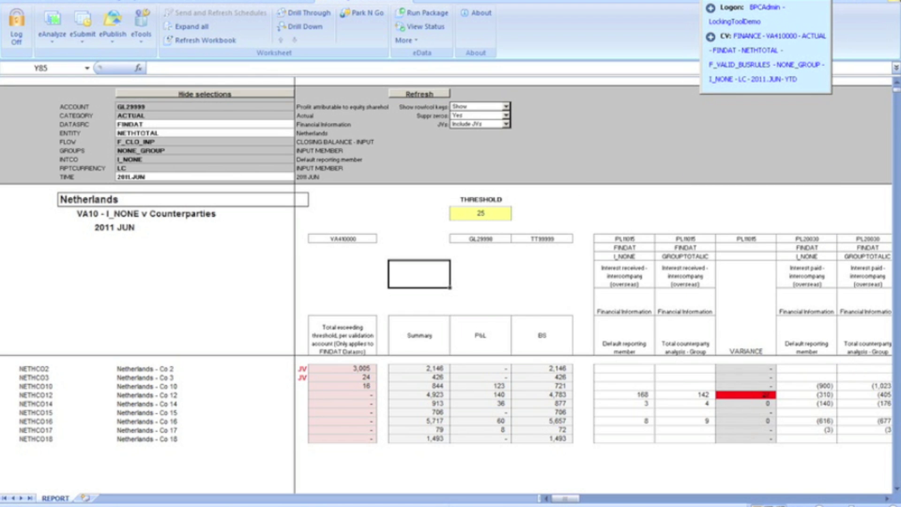
pyautogui.click(898, 2)
pyautogui.press('n')
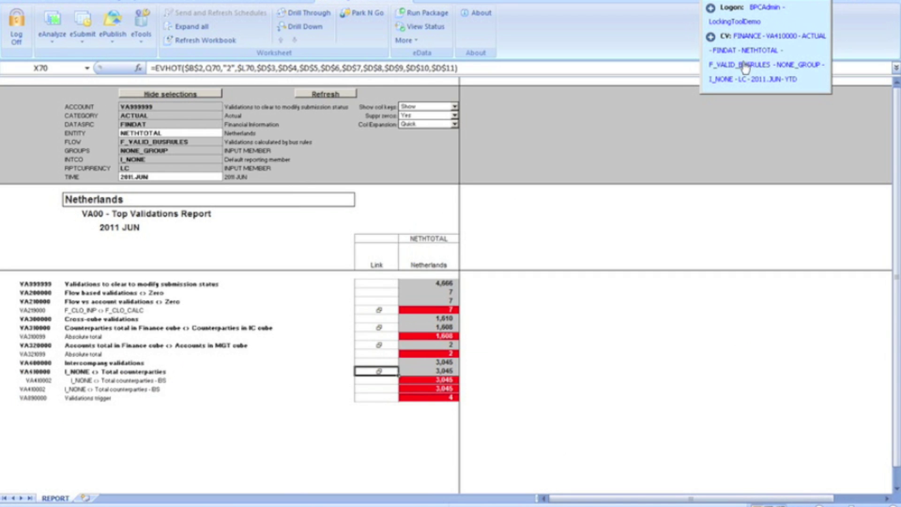
pyautogui.click(895, 2)
pyautogui.press('n')
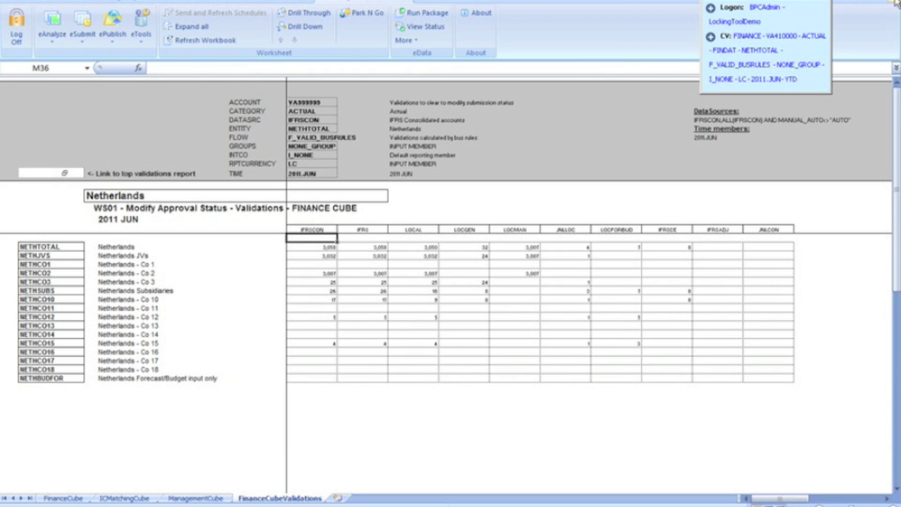
# Step: Select the validation differences from NETHTOTAL to NETHCO16 across the IFRSCON to IFRSADJ data sources
pyautogui.hotkey('shift', 'Right')
pyautogui.hotkey('shift', 'Right')
pyautogui.hotkey('shift', 'Right')
pyautogui.hotkey('shift', 'Right')
pyautogui.hotkey('shift', 'Right')
pyautogui.hotkey('shift', 'Right')
pyautogui.hotkey('shift', 'Right')
pyautogui.hotkey('shift', 'Right')
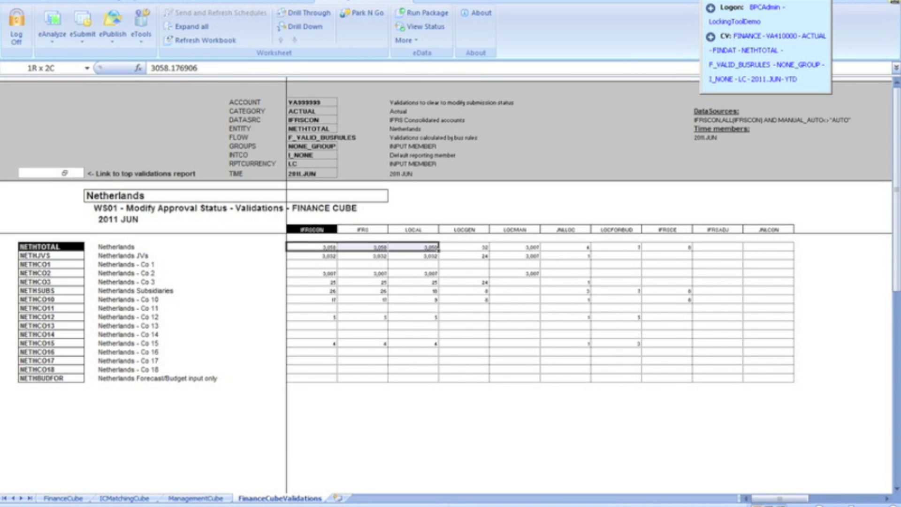
pyautogui.hotkey('shift', 'Down')
pyautogui.hotkey('shift', 'Down')
pyautogui.hotkey('shift', 'Down')
pyautogui.hotkey('shift', 'Down')
pyautogui.hotkey('shift', 'Down')
pyautogui.hotkey('shift', 'Down')
pyautogui.hotkey('shift', 'Down')
pyautogui.hotkey('shift', 'Down')
pyautogui.hotkey('shift', 'Down')
pyautogui.hotkey('shift', 'Down')
pyautogui.hotkey('shift', 'Down')
pyautogui.hotkey('shift', 'Down')
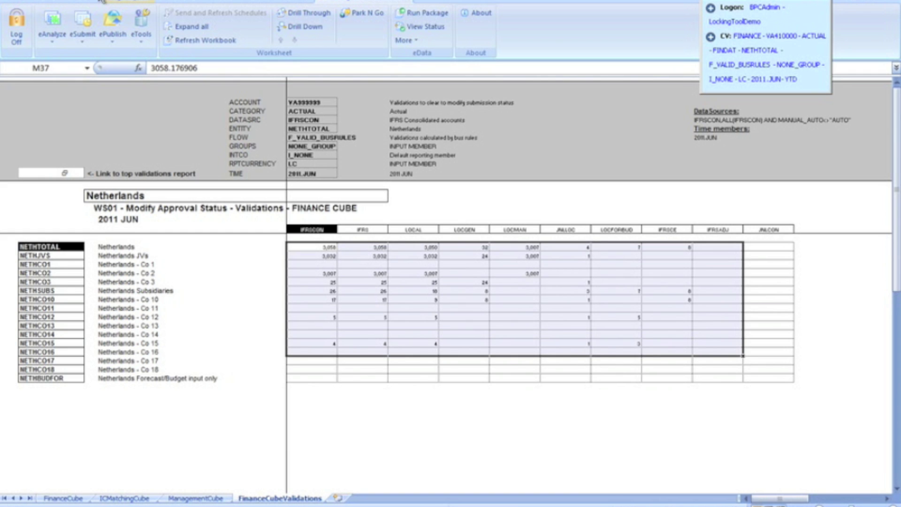
# Step: Unprotect the FinanceCubeValidations sheet by entering the sheet password
pyautogui.click(51, 3)
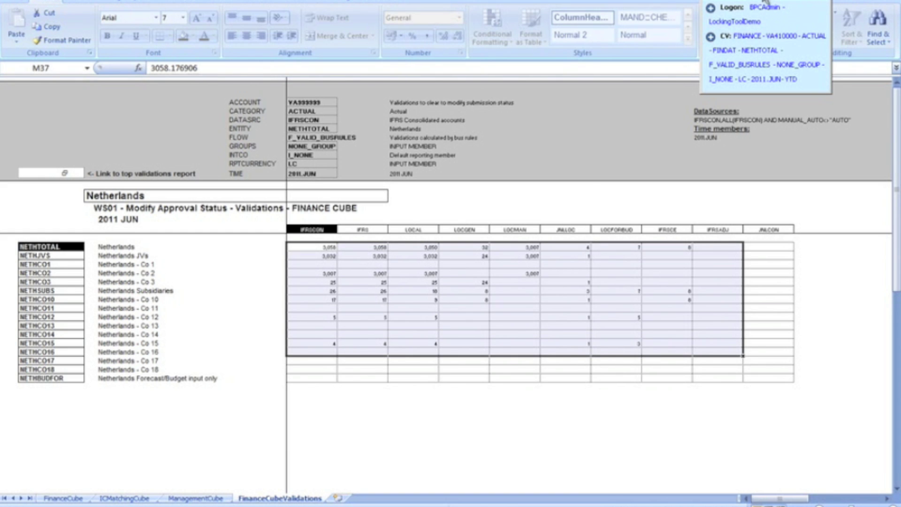
pyautogui.click(767, 41)
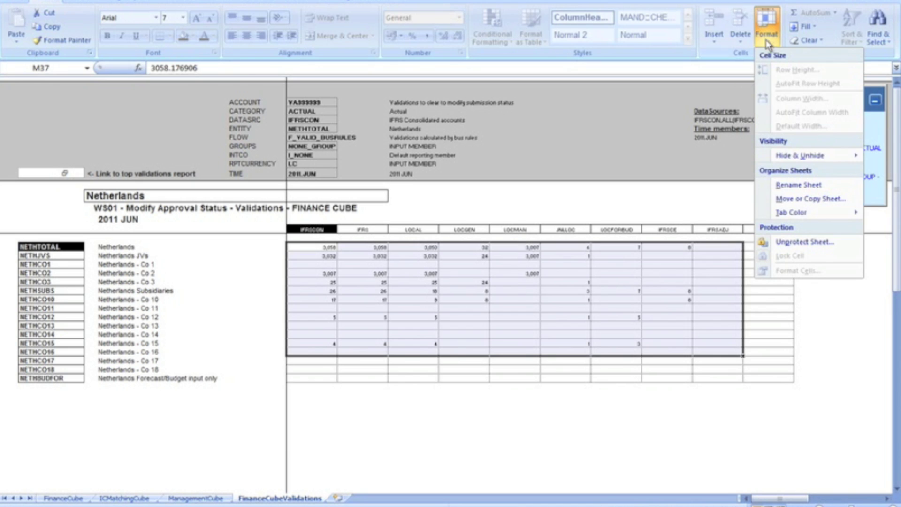
pyautogui.click(817, 241)
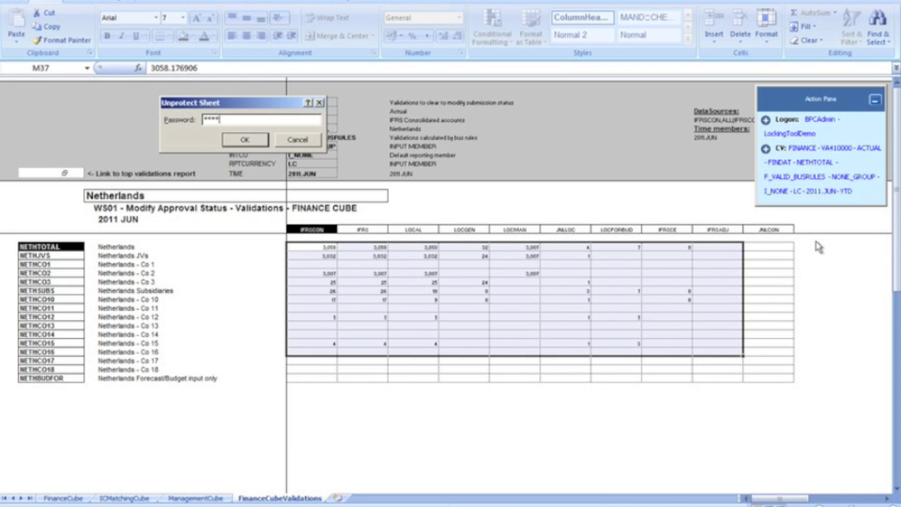
pyautogui.press('Return')
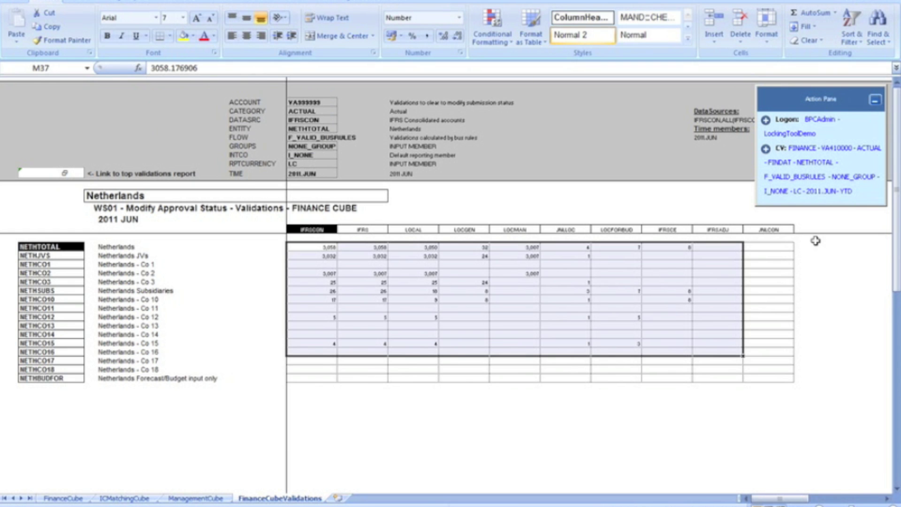
# Step: Return to the FinanceCube sheet and try to send the status updates to the database
pyautogui.hotkey('ctrl', 'pageup')
pyautogui.hotkey('ctrl', 'pageup')
pyautogui.hotkey('ctrl', 'pageup')
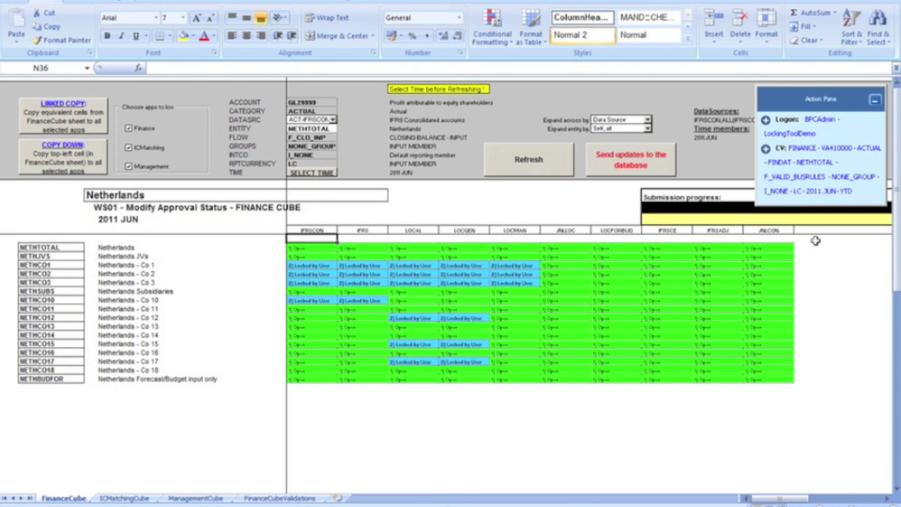
pyautogui.click(613, 156)
pyautogui.click(397, 258)
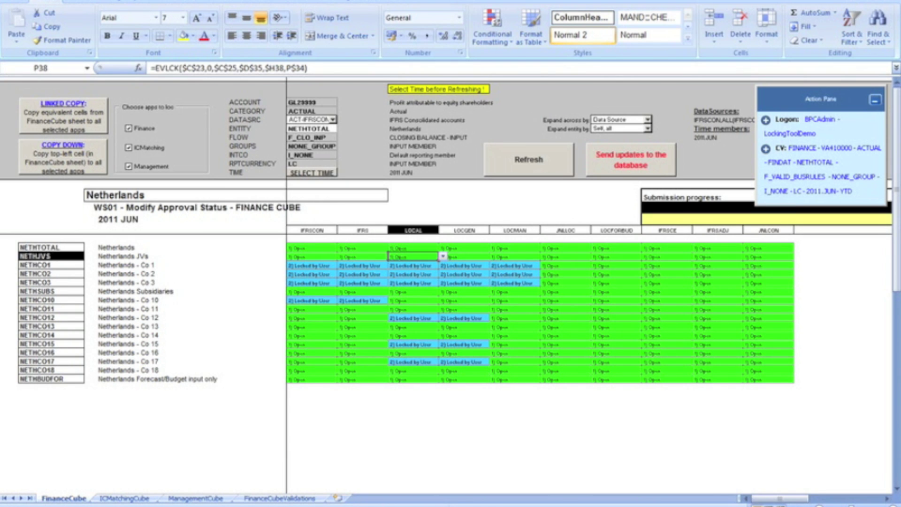
pyautogui.click(895, 2)
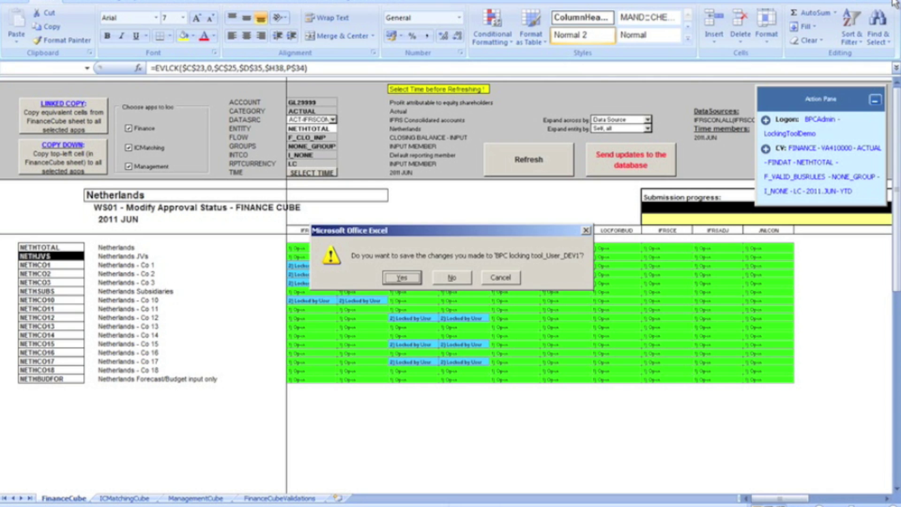
pyautogui.click(493, 279)
pyautogui.click(376, 288)
# Step: Try to set the IFRS status of NETHCO1 to 1) Open and dismiss the warning
pyautogui.click(367, 266)
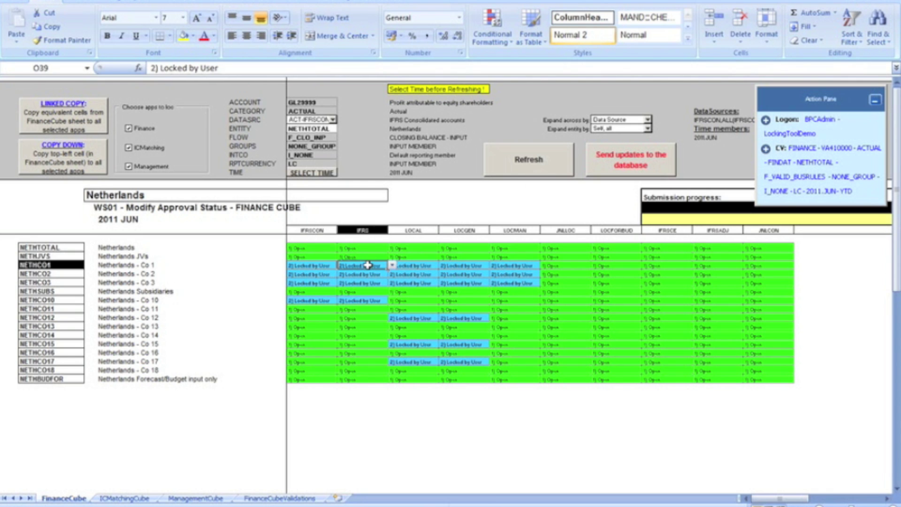
pyautogui.click(391, 265)
pyautogui.click(353, 274)
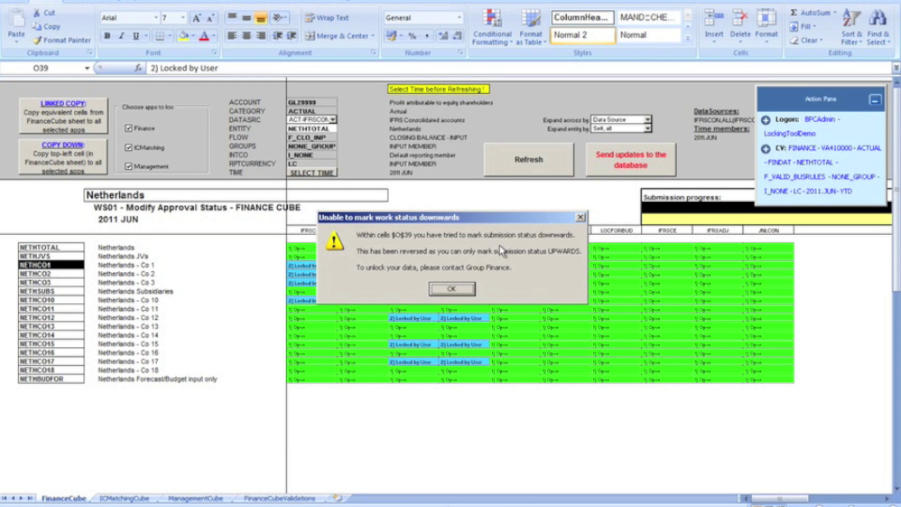
pyautogui.click(460, 288)
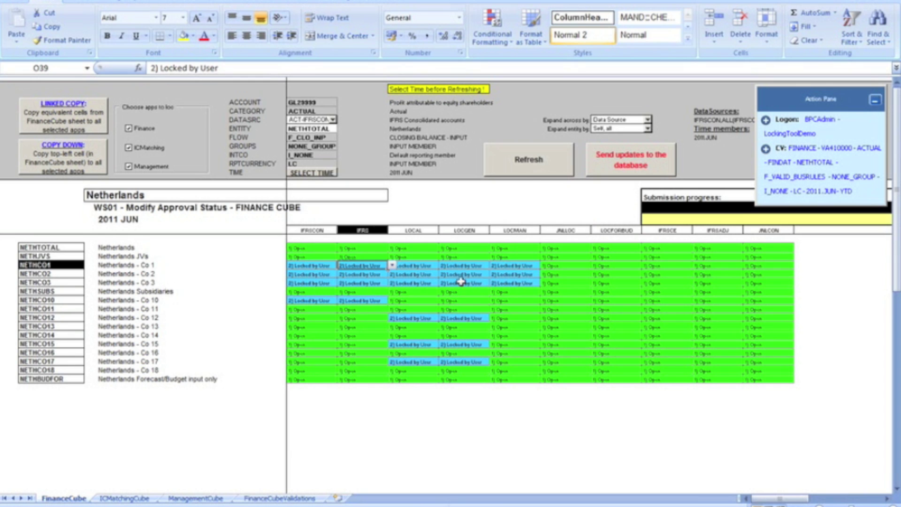
# Step: Try to set the LOCGEN status of NETHCO2 to 1) Open and dismiss the warning
pyautogui.click(483, 275)
pyautogui.click(494, 273)
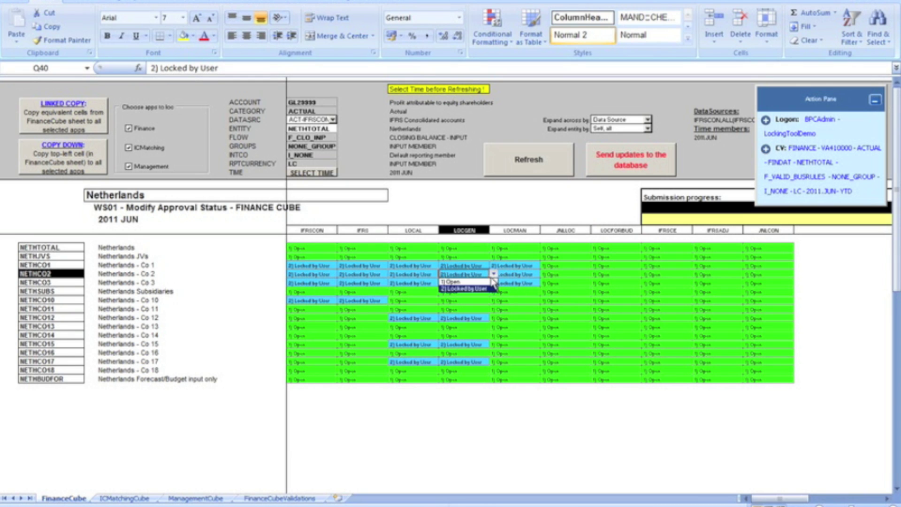
pyautogui.click(462, 283)
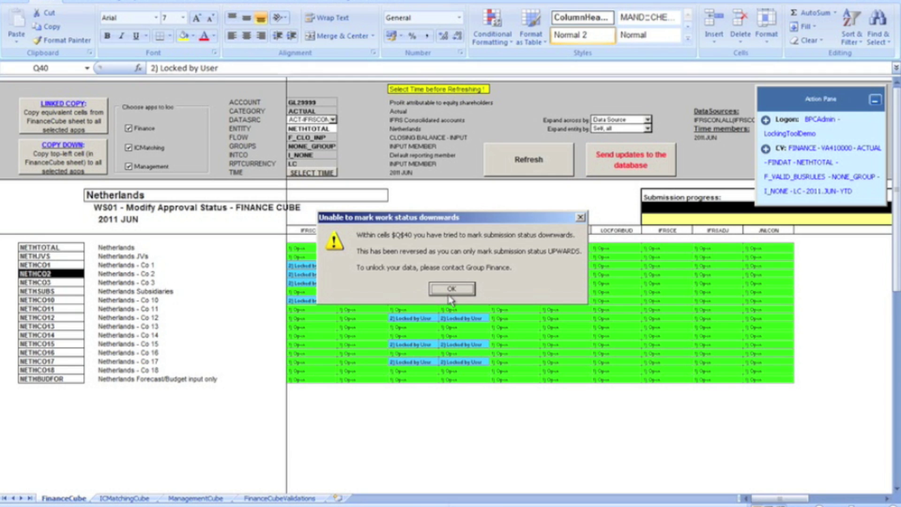
pyautogui.click(452, 288)
# Step: Try to set the LOCAL status of NETHCO3 to 1) Open and dismiss the warning
pyautogui.click(376, 274)
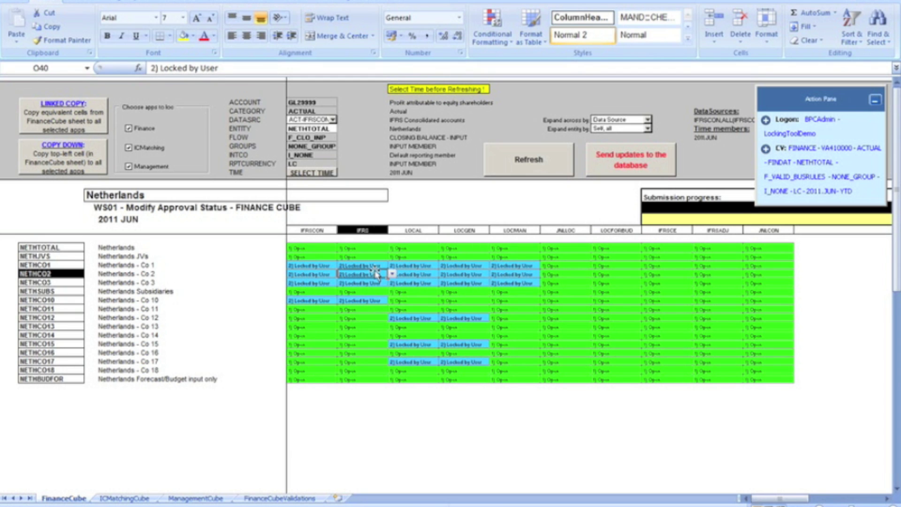
pyautogui.click(471, 307)
pyautogui.click(425, 282)
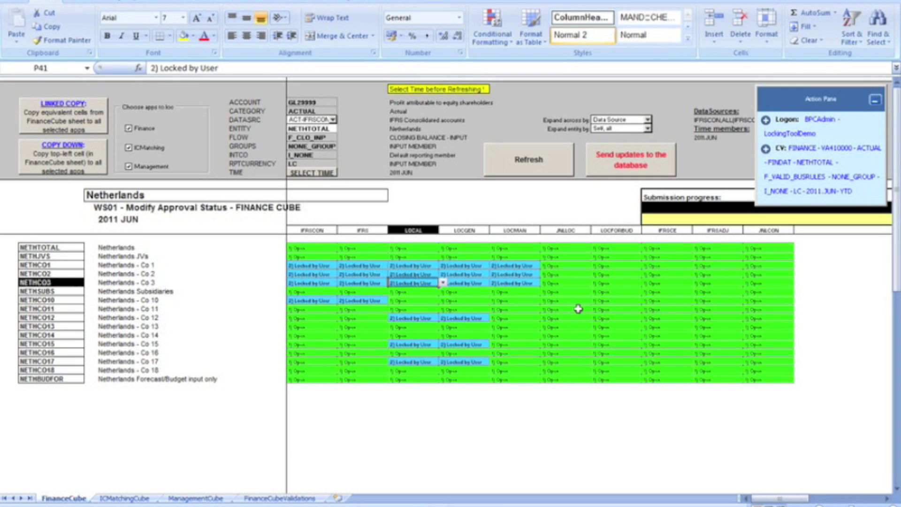
pyautogui.click(443, 285)
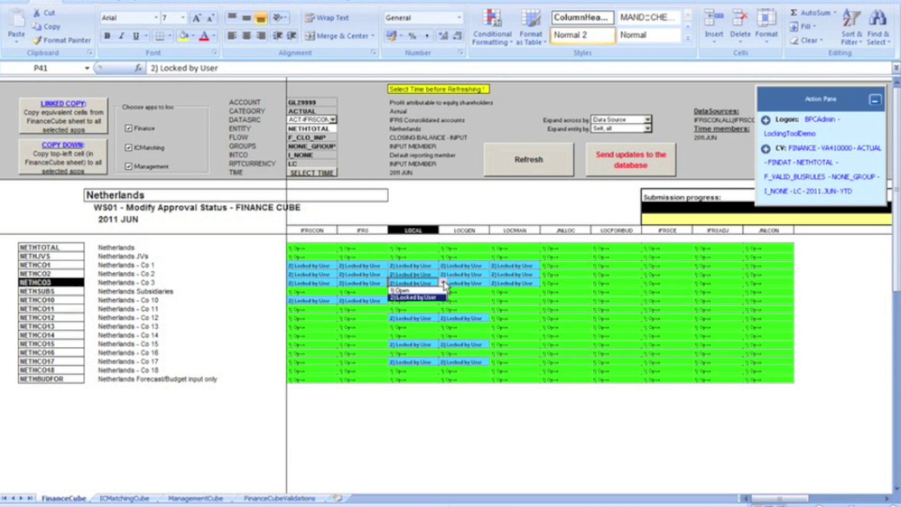
pyautogui.click(416, 292)
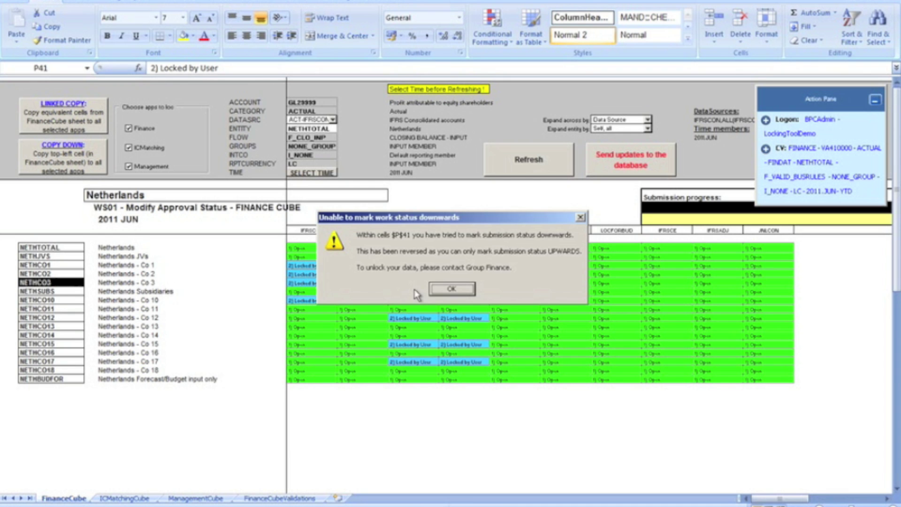
pyautogui.click(451, 288)
pyautogui.click(331, 267)
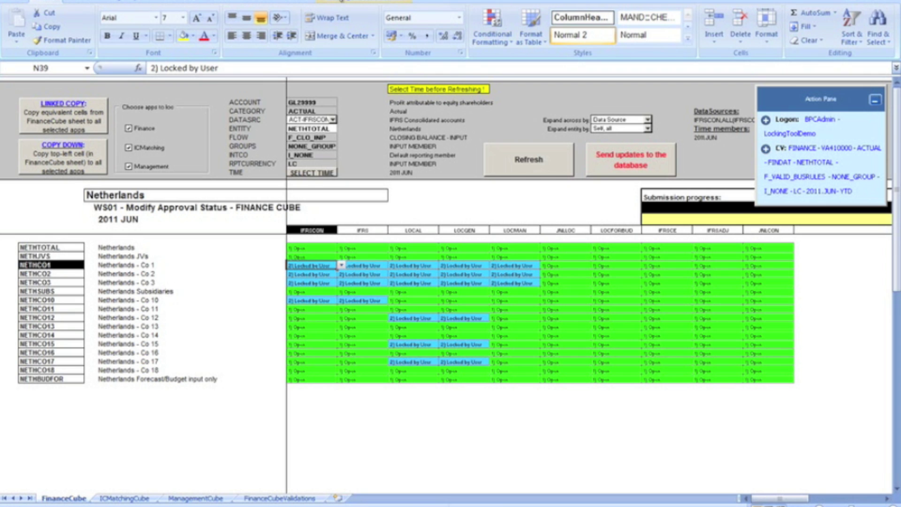
# Step: Open the BPC locking tool_Group report from the company reports folder and refresh it
pyautogui.click(350, 2)
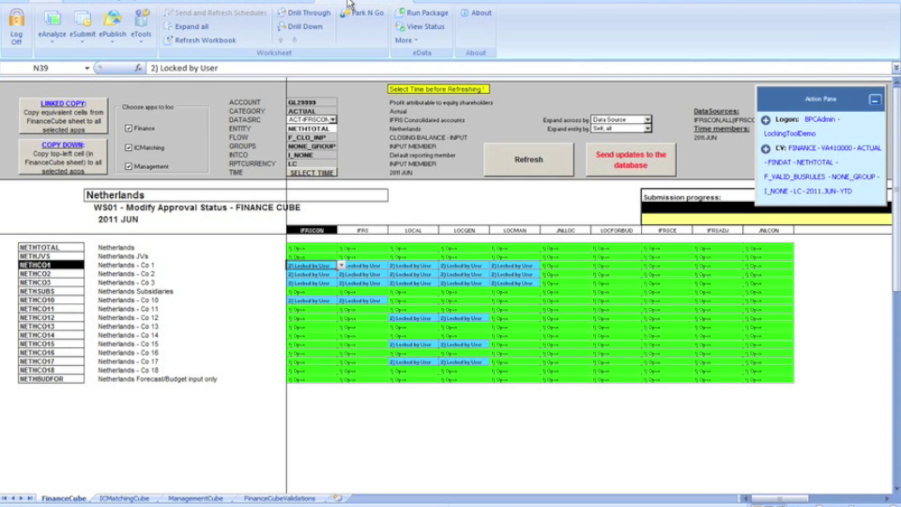
pyautogui.click(51, 26)
pyautogui.click(99, 100)
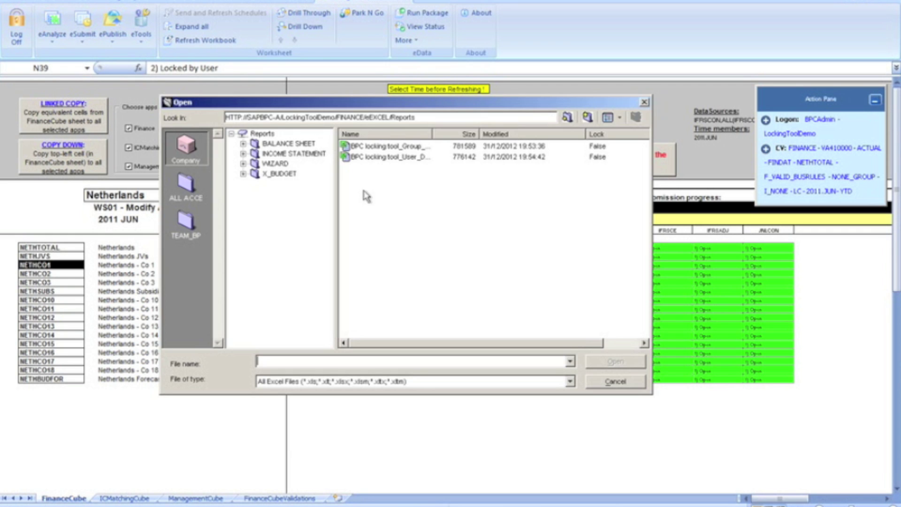
pyautogui.click(410, 146)
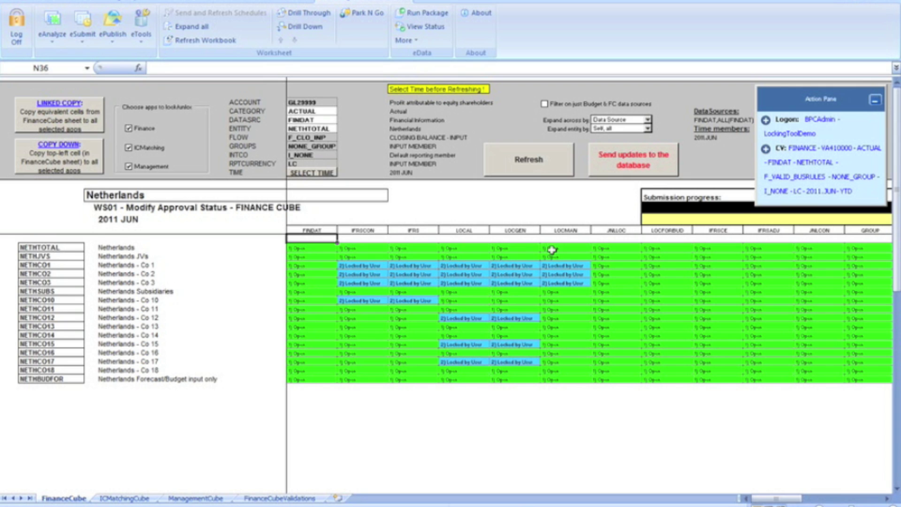
pyautogui.click(516, 162)
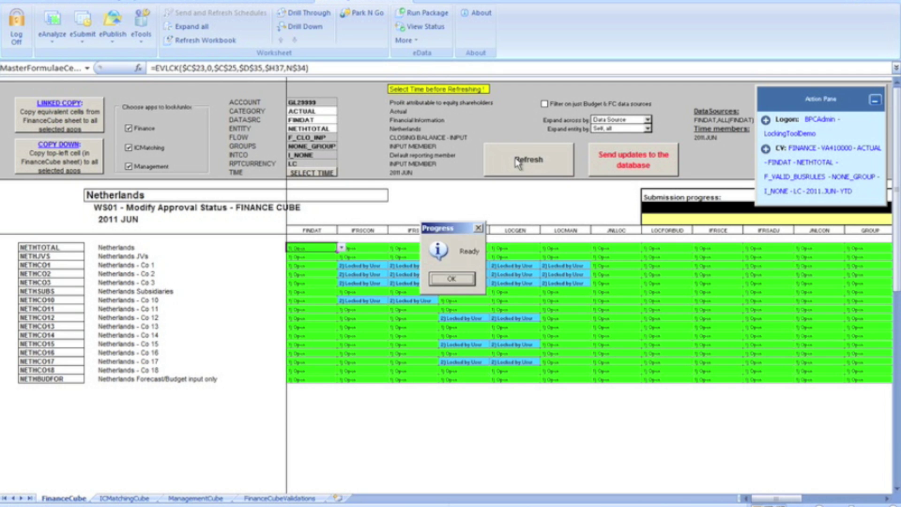
pyautogui.press('Return')
# Step: Examine the refreshed lock statuses of the Netherlands entities on the FinanceCube sheet
pyautogui.press('Down')
pyautogui.press('Down')
pyautogui.press('Right')
pyautogui.press('Right')
pyautogui.press('Right')
pyautogui.press('Down')
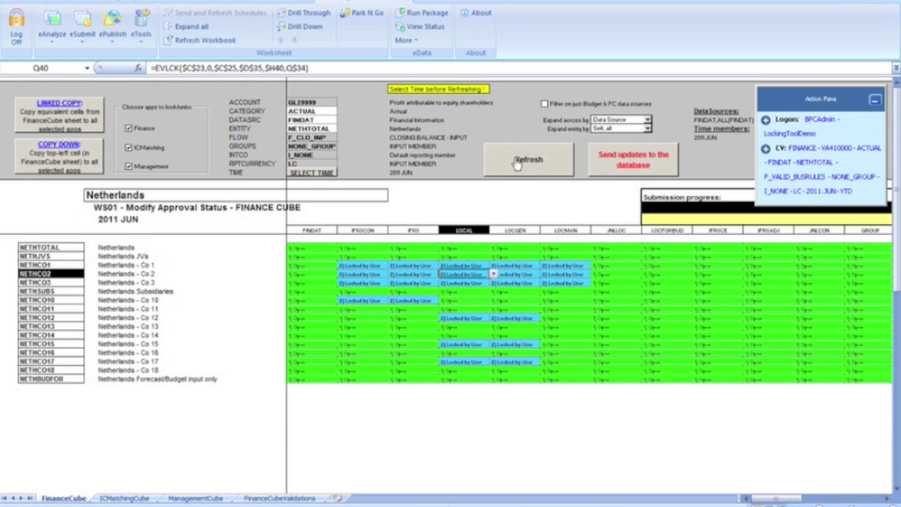
pyautogui.press('Down')
pyautogui.press('Down')
pyautogui.press('Down')
pyautogui.press('Down')
pyautogui.press('Down')
pyautogui.press('Down')
# Step: Review the lock statuses on the ICMatchingCube and ManagementCube sheets and return to FinanceCube
pyautogui.hotkey('ctrl', 'pagedown')
pyautogui.hotkey('ctrl', 'pagedown')
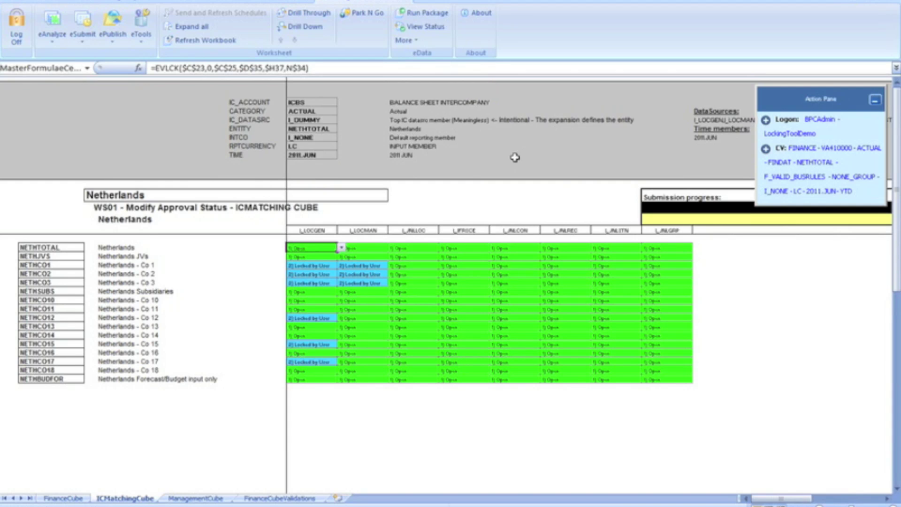
pyautogui.press('Right')
pyautogui.press('Down')
pyautogui.press('Down')
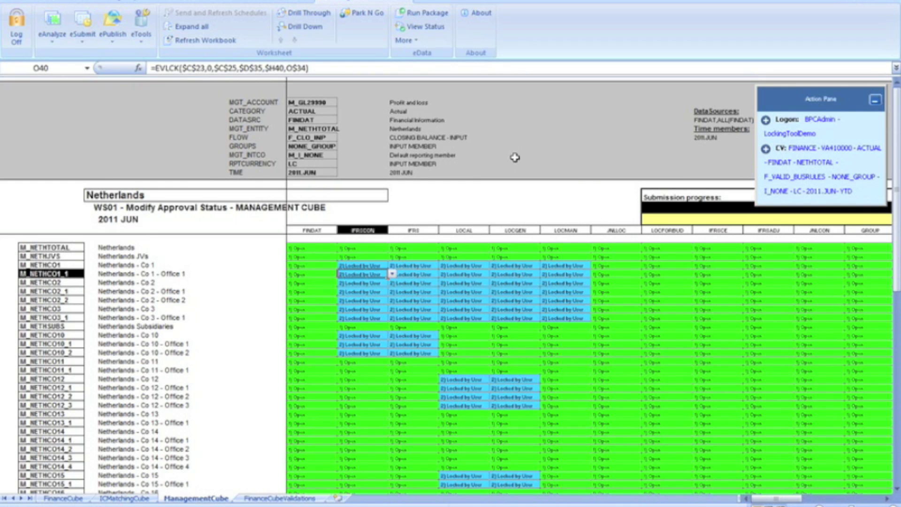
pyautogui.press('Up')
pyautogui.press('Up')
pyautogui.press('Up')
pyautogui.press('Up')
pyautogui.press('Left')
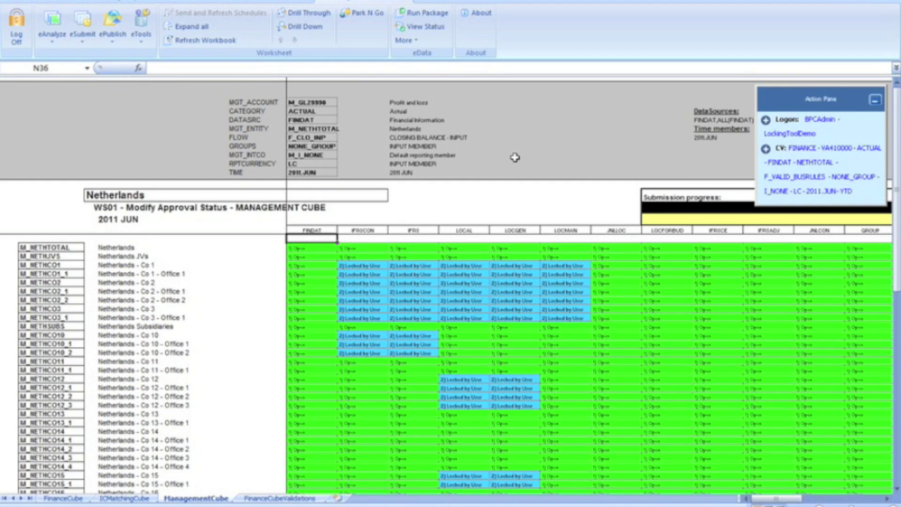
pyautogui.hotkey('ctrl', 'pagedown')
pyautogui.hotkey('ctrl', 'pageup')
pyautogui.hotkey('ctrl', 'pageup')
pyautogui.hotkey('ctrl', 'pageup')
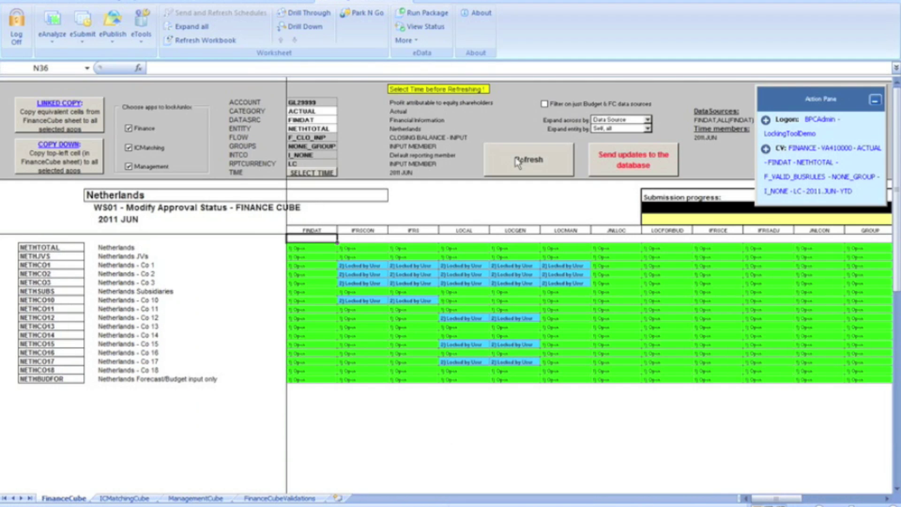
# Step: Set NETHCO1 to NETHCO3 to 3) Locked by Group across the IFRSCON through LOCMAN data sources
pyautogui.press('Down')
pyautogui.press('Down')
pyautogui.press('Right')
pyautogui.press('Down')
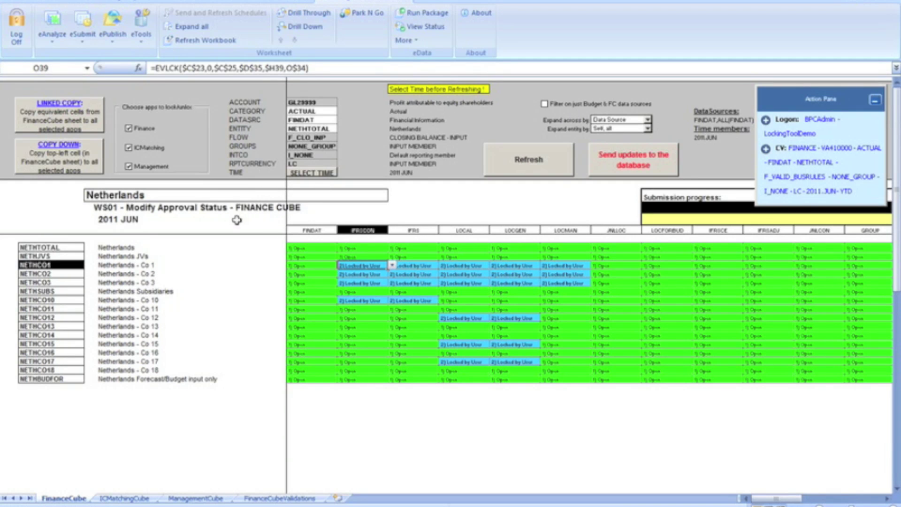
pyautogui.click(391, 265)
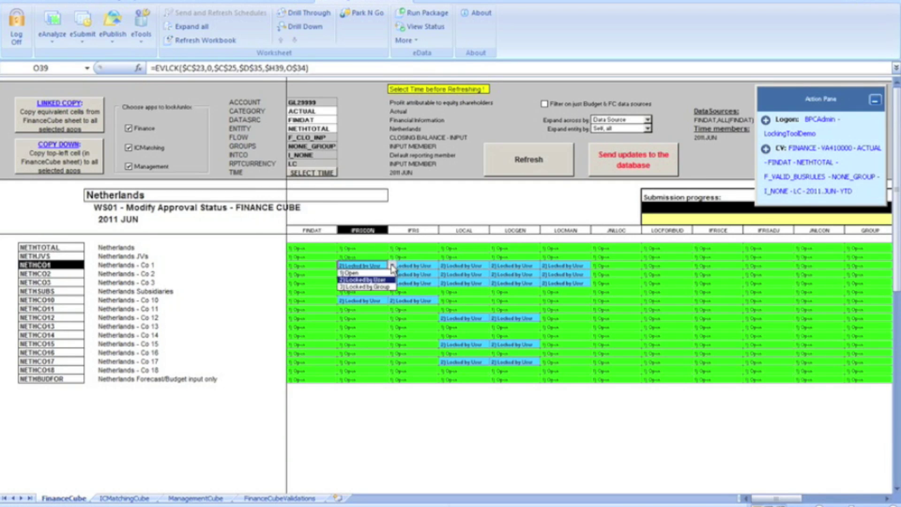
pyautogui.click(369, 287)
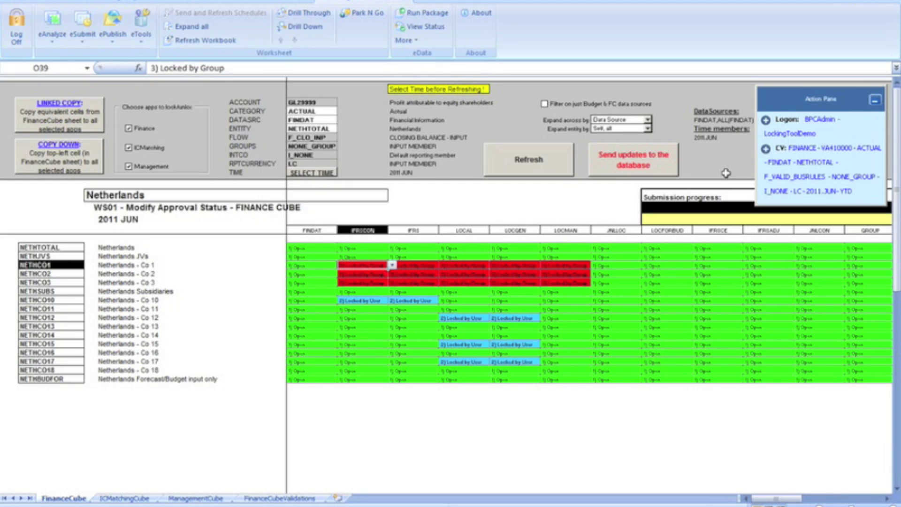
# Step: Copy the NETHCO1 IFRSCON status to NETHCO10 for the IFRSCON through LOCMAN data sources
pyautogui.hotkey('ctrl', 'c')
pyautogui.press('Down')
pyautogui.press('Down')
pyautogui.press('Down')
pyautogui.hotkey('shift', 'Right')
pyautogui.hotkey('shift', 'Right')
pyautogui.hotkey('shift', 'Right')
pyautogui.hotkey('shift', 'Right')
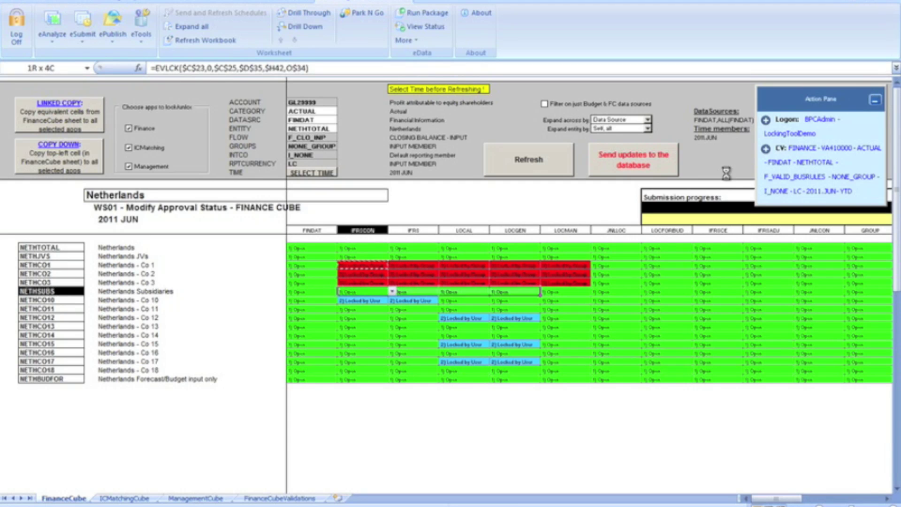
pyautogui.press('Left')
pyautogui.press('Right')
pyautogui.press('Left')
pyautogui.press('Down')
pyautogui.press('Right')
pyautogui.hotkey('shift', 'Right')
pyautogui.hotkey('shift', 'Right')
pyautogui.hotkey('shift', 'Right')
pyautogui.hotkey('shift', 'Right')
pyautogui.hotkey('shift', 'Down')
pyautogui.hotkey('shift', 'Down')
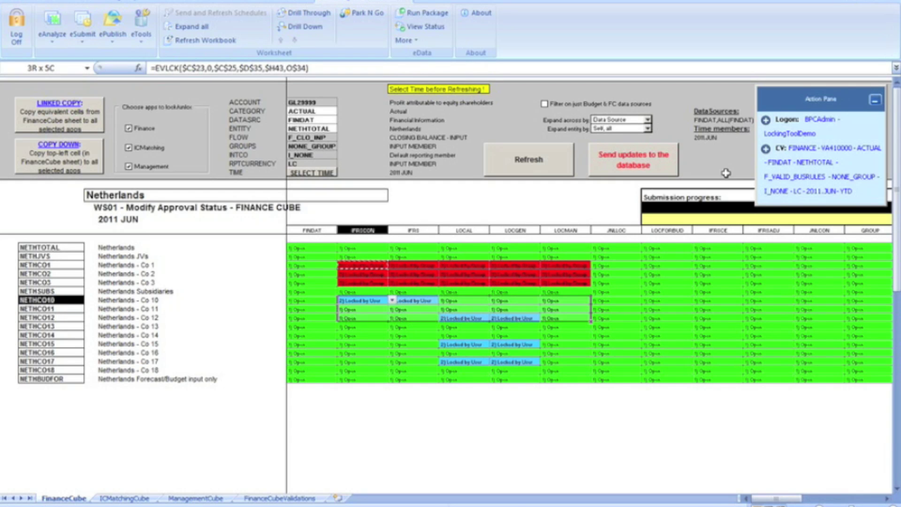
pyautogui.hotkey('shift', 'Up')
pyautogui.hotkey('shift', 'Up')
pyautogui.hotkey('shift', 'Left')
pyautogui.hotkey('shift', 'Left')
pyautogui.hotkey('shift', 'Left')
pyautogui.hotkey('shift', 'Left')
pyautogui.hotkey('shift', 'Right')
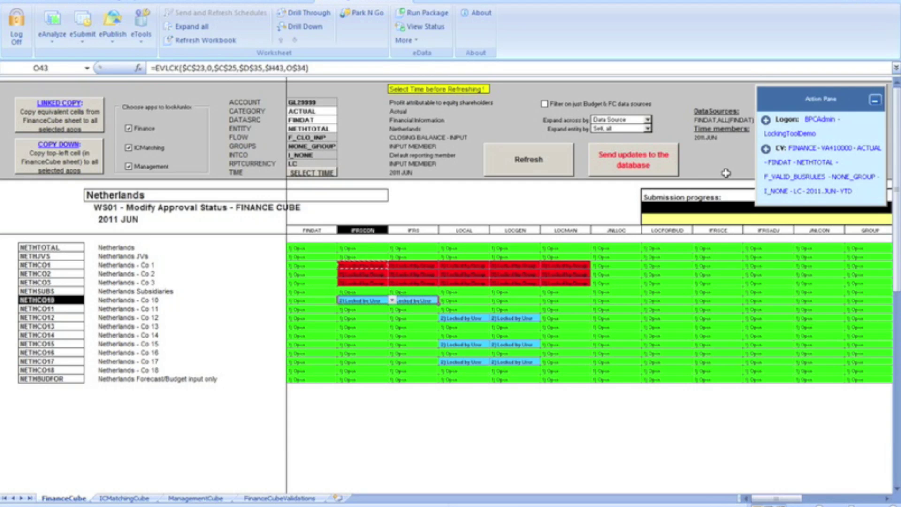
pyautogui.hotkey('shift', 'Right')
pyautogui.hotkey('shift', 'Right')
pyautogui.hotkey('shift', 'Right')
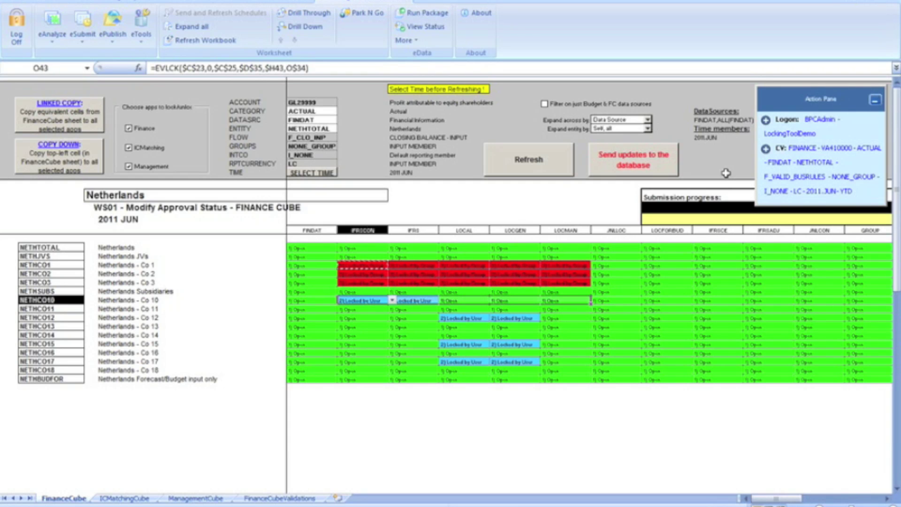
pyautogui.press('Right')
pyautogui.press('Right')
pyautogui.press('Right')
pyautogui.press('Right')
pyautogui.hotkey('shift', 'Left')
pyautogui.hotkey('shift', 'Left')
pyautogui.hotkey('shift', 'Left')
pyautogui.hotkey('shift', 'Left')
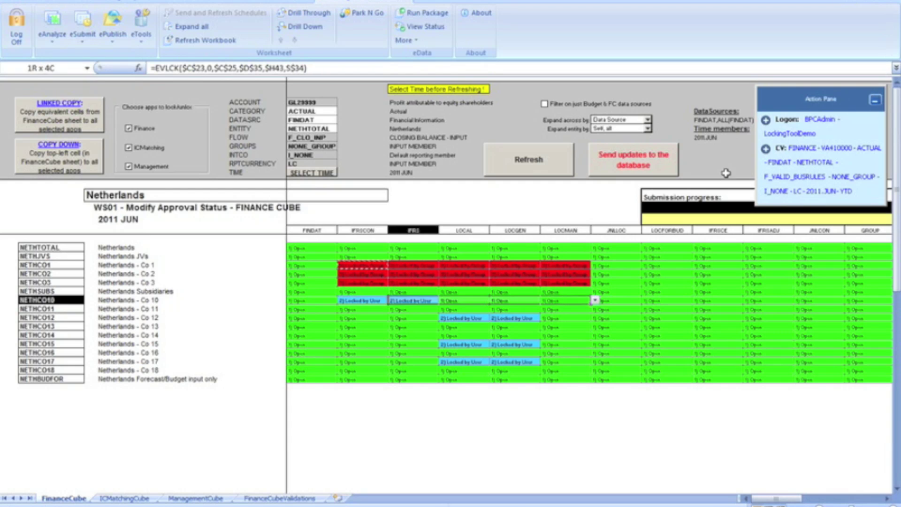
pyautogui.press('Return')
pyautogui.press('Left')
pyautogui.press('Left')
pyautogui.press('Left')
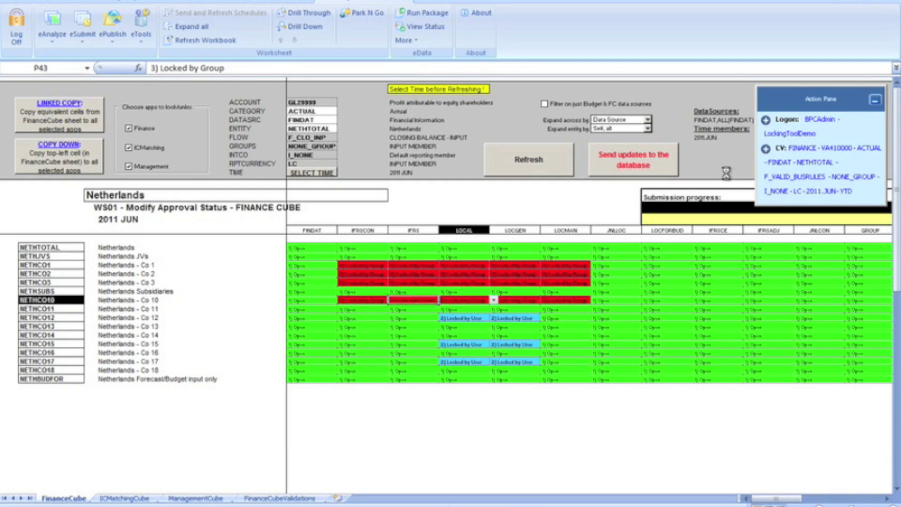
pyautogui.press('Right')
pyautogui.press('Right')
pyautogui.press('Right')
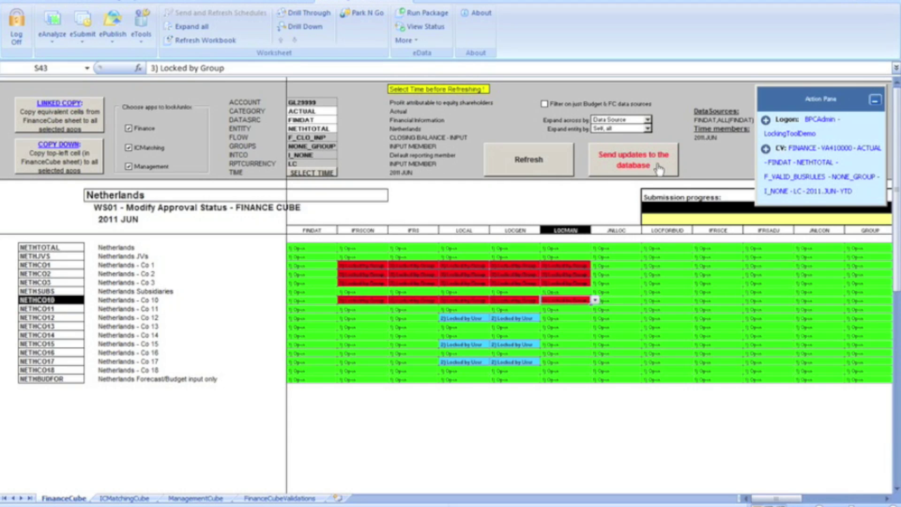
# Step: Set the FINDAT status of NETHTOTAL to 1) Open and copy it down to all selected apps
pyautogui.click(347, 256)
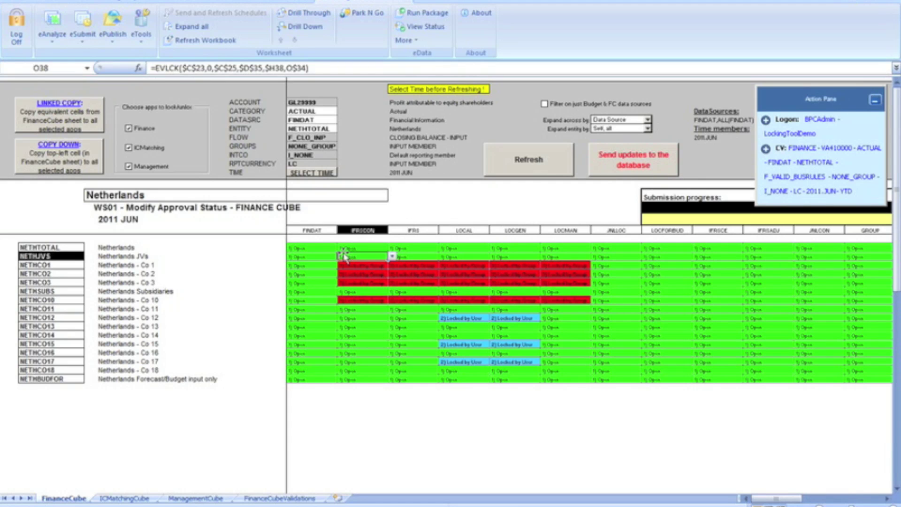
pyautogui.click(315, 247)
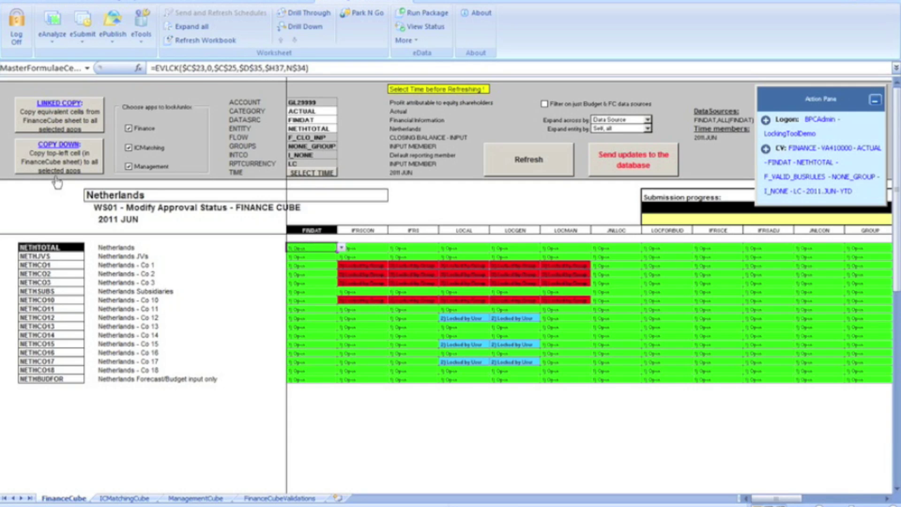
pyautogui.click(341, 252)
pyautogui.click(316, 261)
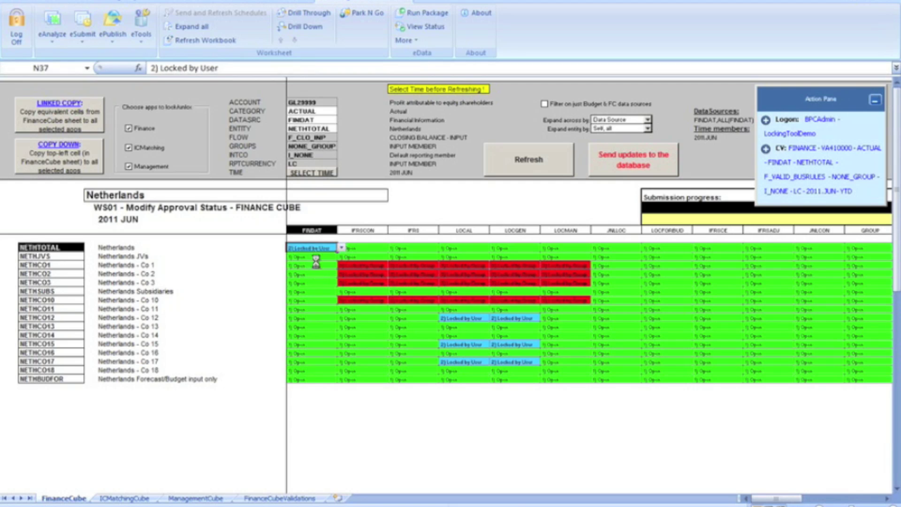
pyautogui.click(342, 247)
pyautogui.click(319, 257)
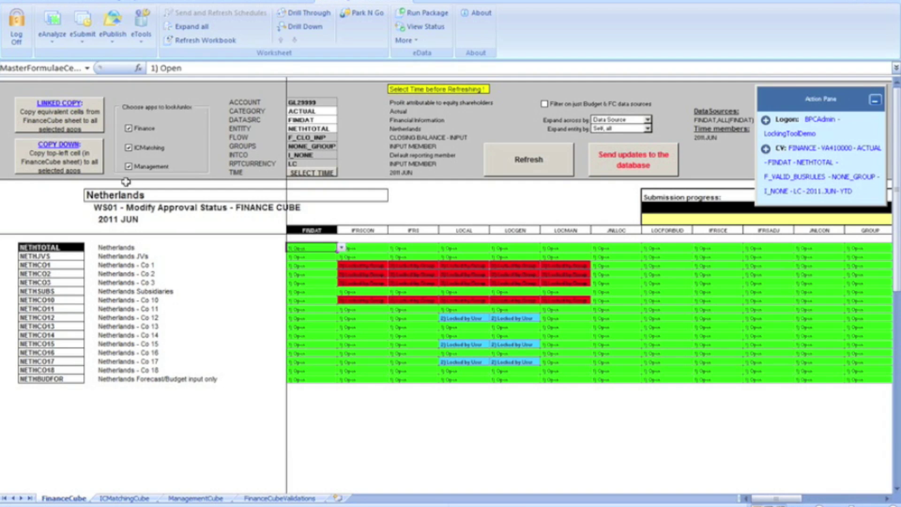
pyautogui.click(68, 172)
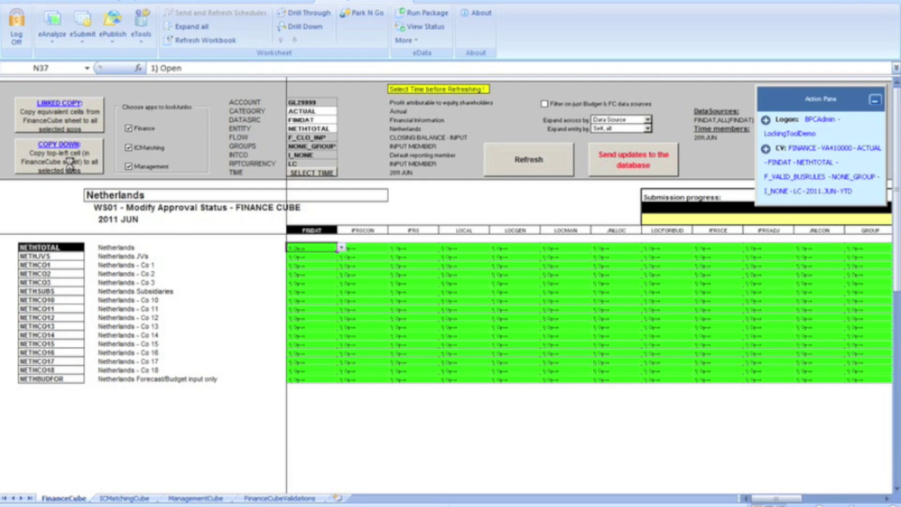
pyautogui.click(450, 278)
# Step: Check the copied statuses on the ManagementCube and ICMatchingCube sheets and return to FinanceCube
pyautogui.hotkey('ctrl', 'pagedown')
pyautogui.hotkey('ctrl', 'pagedown')
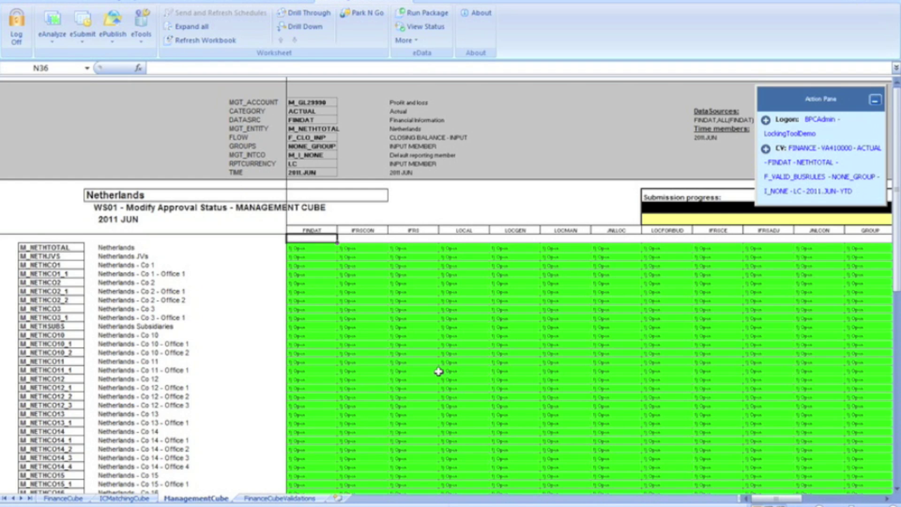
pyautogui.hotkey('ctrl', 'pageup')
pyautogui.hotkey('ctrl', 'pageup')
pyautogui.hotkey('ctrl', 'pagedown')
pyautogui.hotkey('ctrl', 'pagedown')
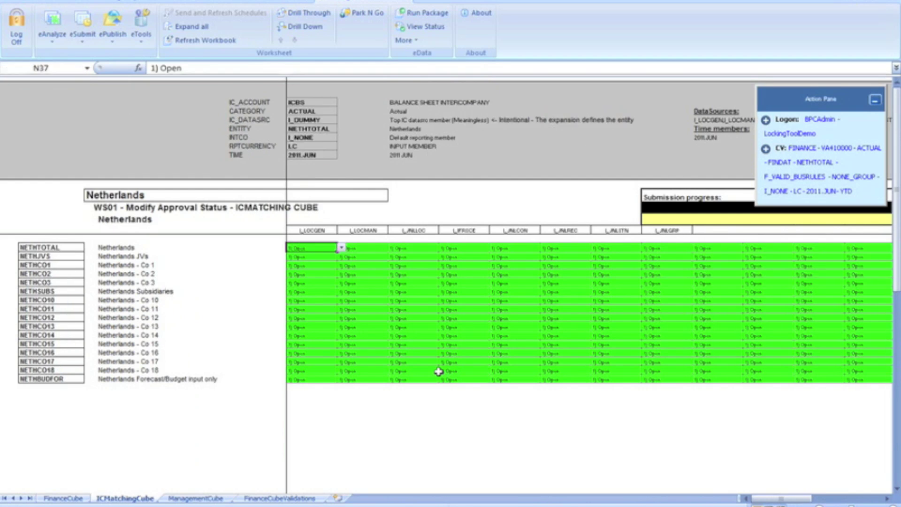
pyautogui.hotkey('ctrl', 'pageup')
pyautogui.hotkey('ctrl', 'pageup')
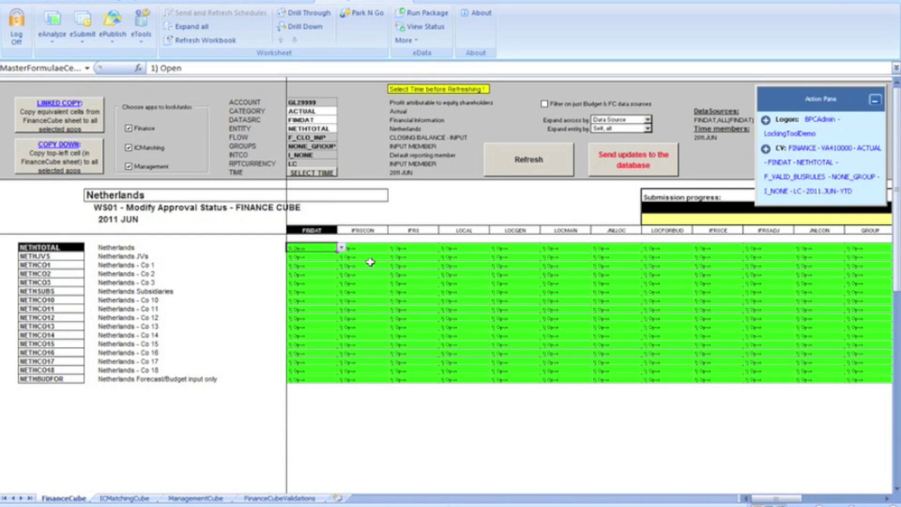
# Step: Set the FINDAT status of NETHTOTAL to 3) Locked by Group and copy it down to all selected apps
pyautogui.click(347, 248)
pyautogui.click(332, 248)
pyautogui.click(342, 248)
pyautogui.click(330, 270)
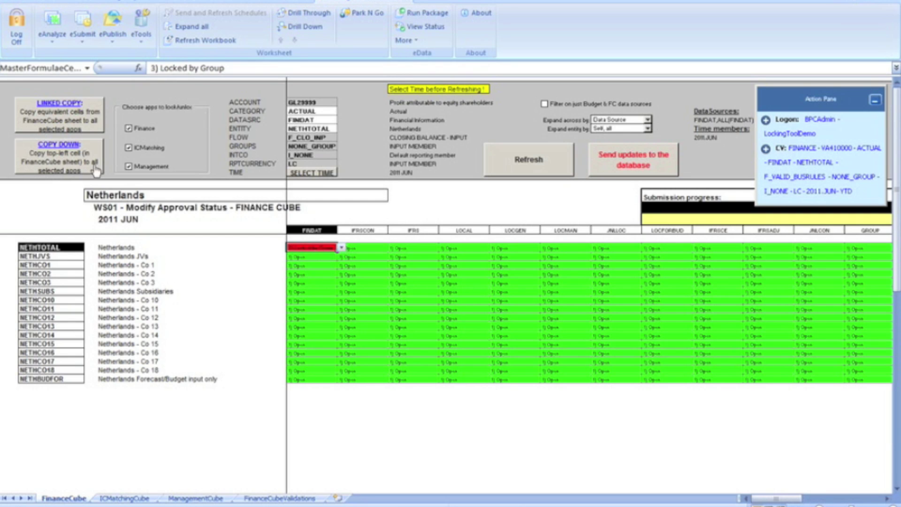
pyautogui.click(57, 143)
pyautogui.press('Return')
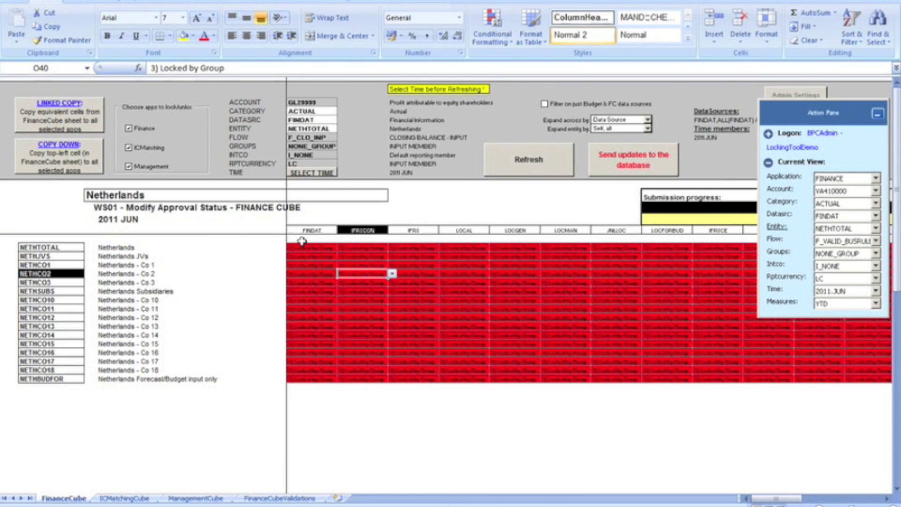
pyautogui.click(301, 241)
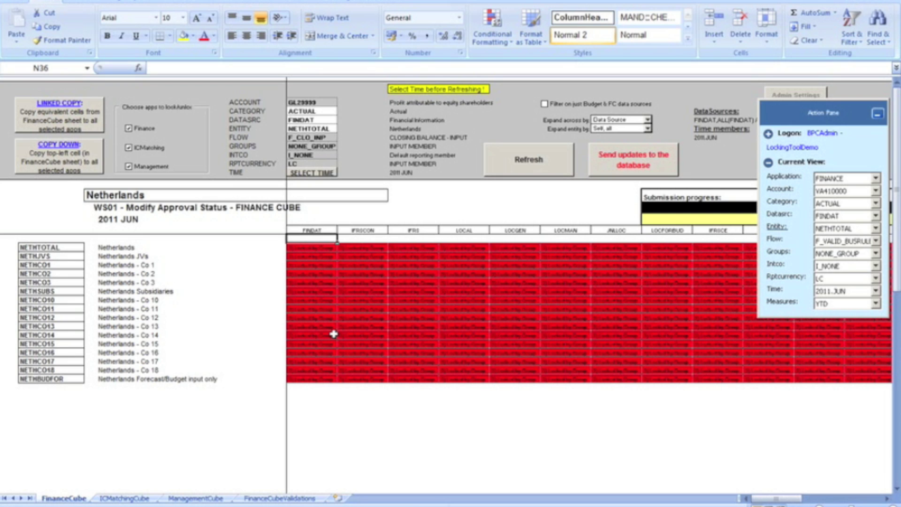
# Step: Set the IFRSCON status of NETHCO12 to 1) Open on the FinanceCube sheet
pyautogui.click(340, 300)
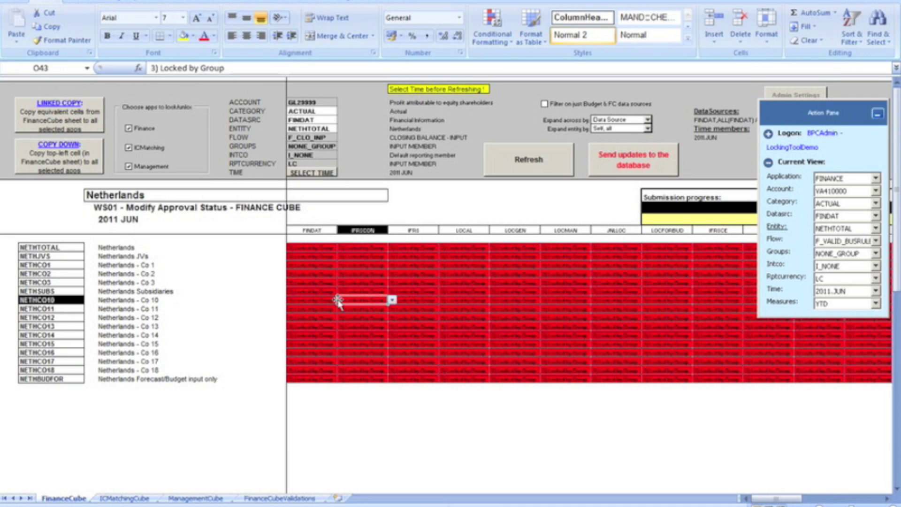
pyautogui.press('Down')
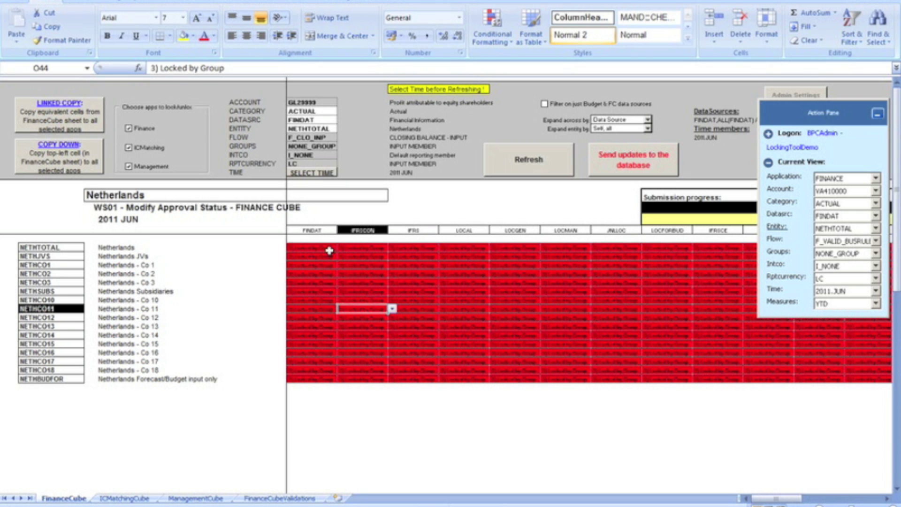
pyautogui.click(241, 249)
pyautogui.press('Left')
pyautogui.press('Left')
pyautogui.press('Down')
pyautogui.press('Down')
pyautogui.press('Down')
pyautogui.press('Down')
pyautogui.press('Down')
pyautogui.press('Down')
pyautogui.press('Down')
pyautogui.press('Down')
pyautogui.press('Right')
pyautogui.press('Right')
pyautogui.press('Right')
pyautogui.press('Right')
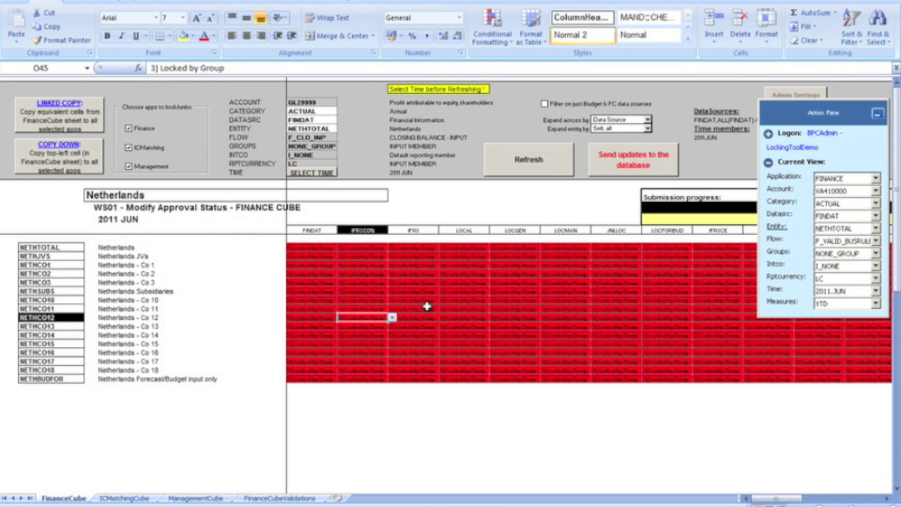
pyautogui.click(391, 318)
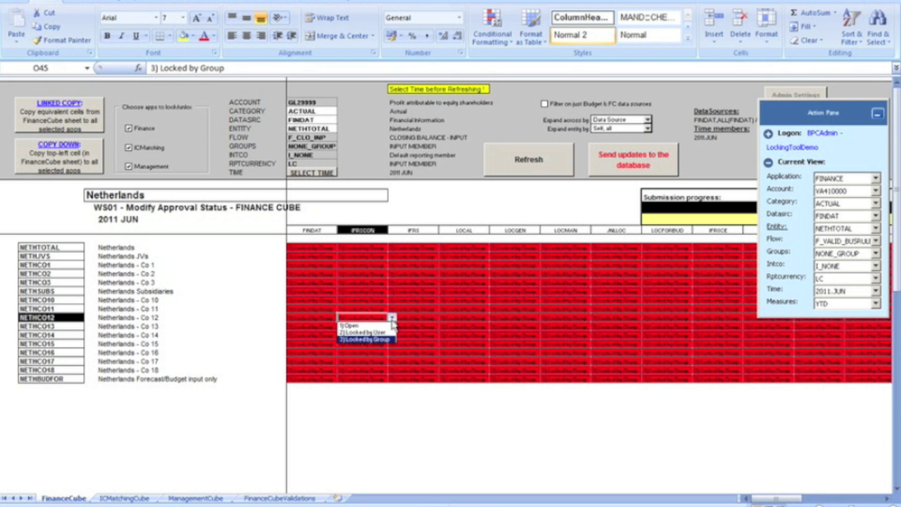
pyautogui.click(350, 325)
# Step: Copy the NETHCO12 IFRSCON status to its IFRS and LOCAL data sources
pyautogui.hotkey('ctrl', 'c')
pyautogui.press('Right')
pyautogui.hotkey('shift', 'Right')
pyautogui.hotkey('ctrl', 'v')
pyautogui.hotkey('ctrl', 'Home')
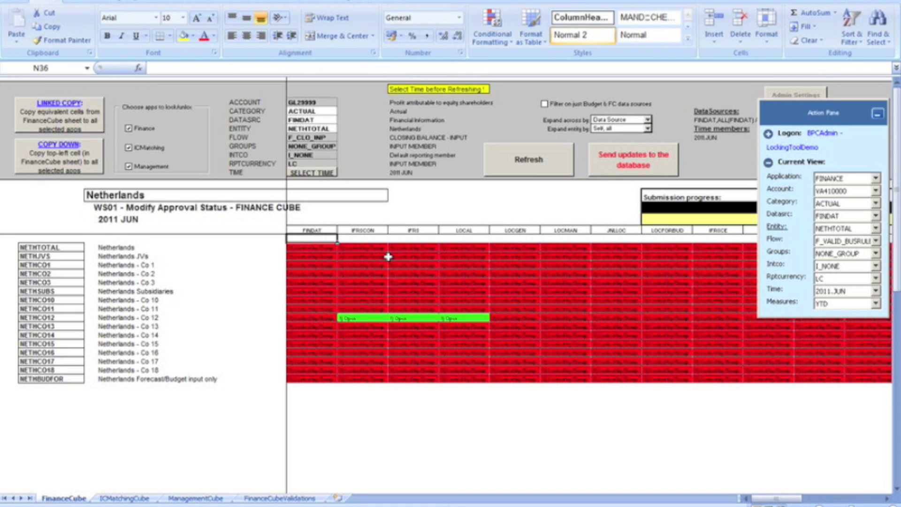
pyautogui.click(355, 318)
pyautogui.hotkey('shift', 'Right')
pyautogui.hotkey('shift', 'Right')
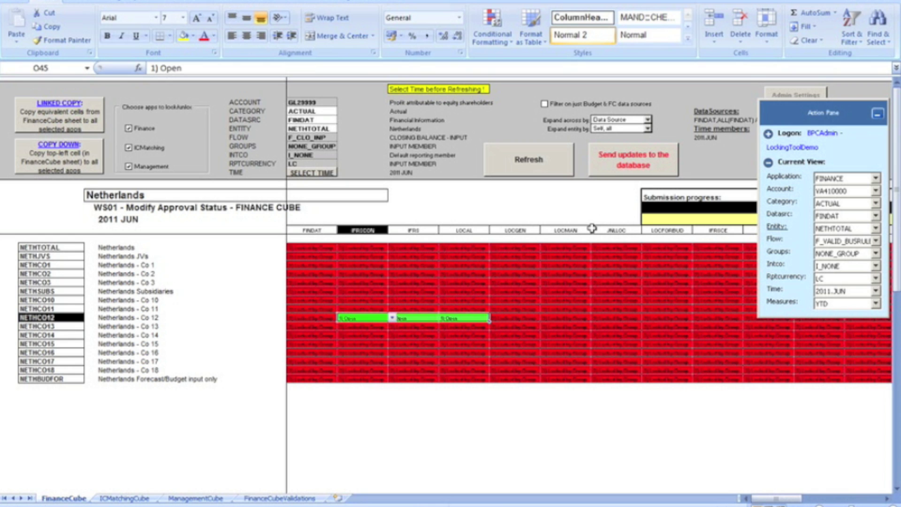
pyautogui.hotkey('ctrl', 'Home')
pyautogui.press('Down')
pyautogui.press('Down')
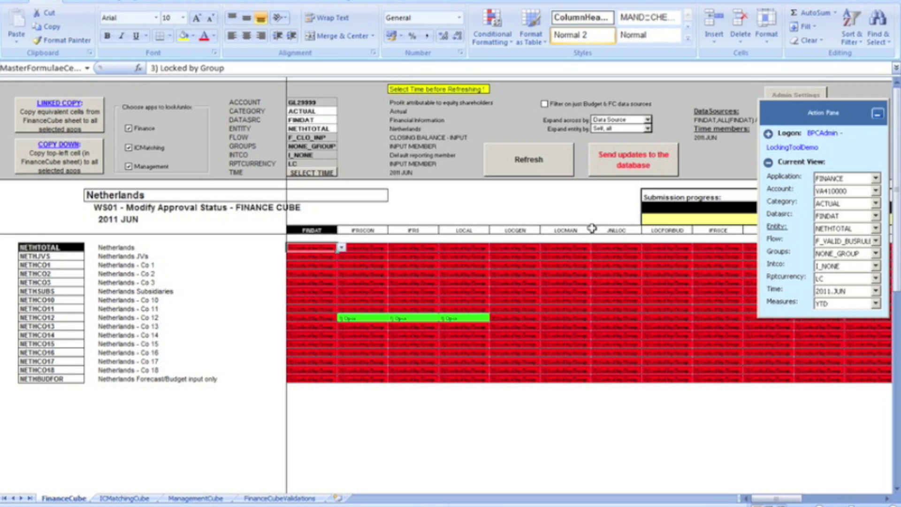
pyautogui.hotkey('ctrl', 'Home')
pyautogui.press('Down')
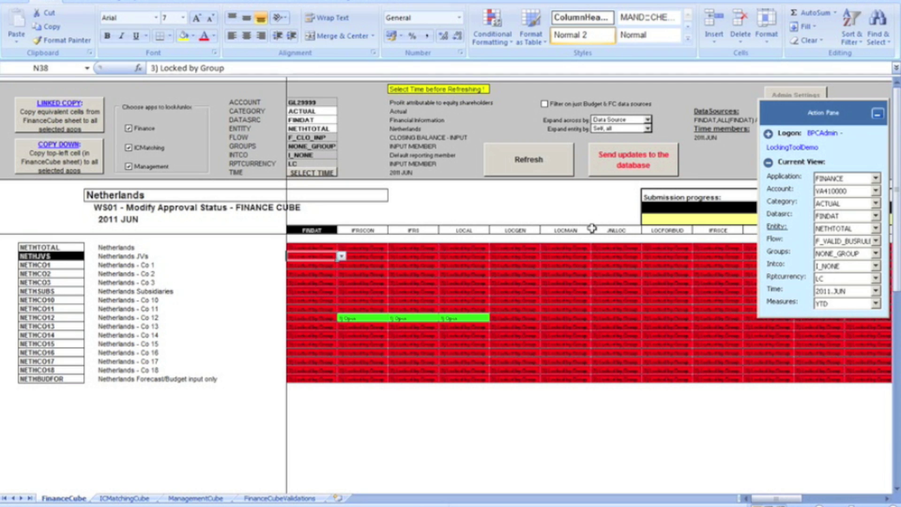
pyautogui.press('Down')
pyautogui.hotkey('ctrl', 'Home')
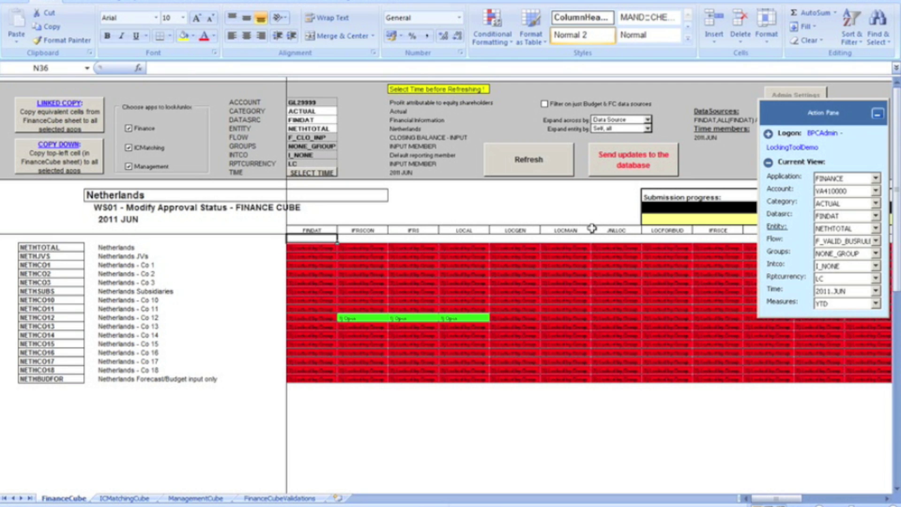
# Step: Compare the lock statuses on the FinanceCube and ManagementCube sheets and look over the FinanceCubeValidations sheet
pyautogui.hotkey('ctrl', 'pagedown')
pyautogui.hotkey('ctrl', 'pagedown')
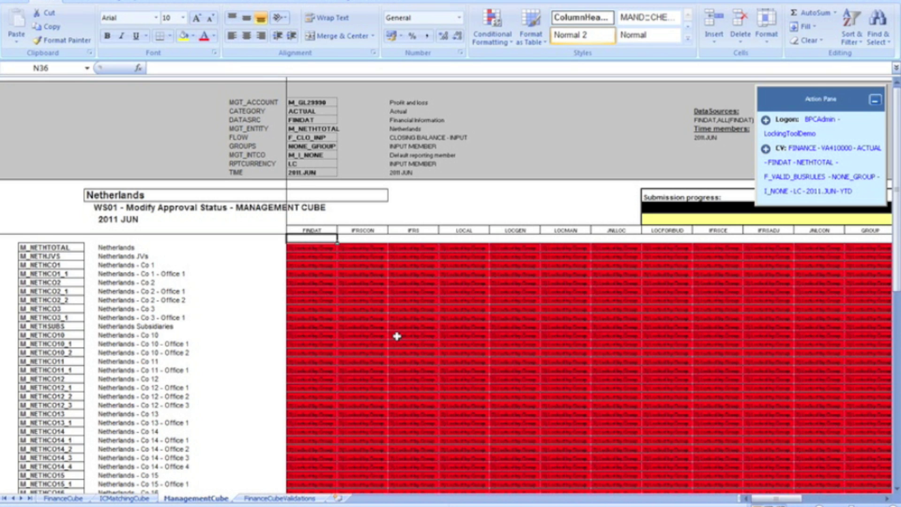
pyautogui.hotkey('ctrl', 'pageup')
pyautogui.hotkey('ctrl', 'pageup')
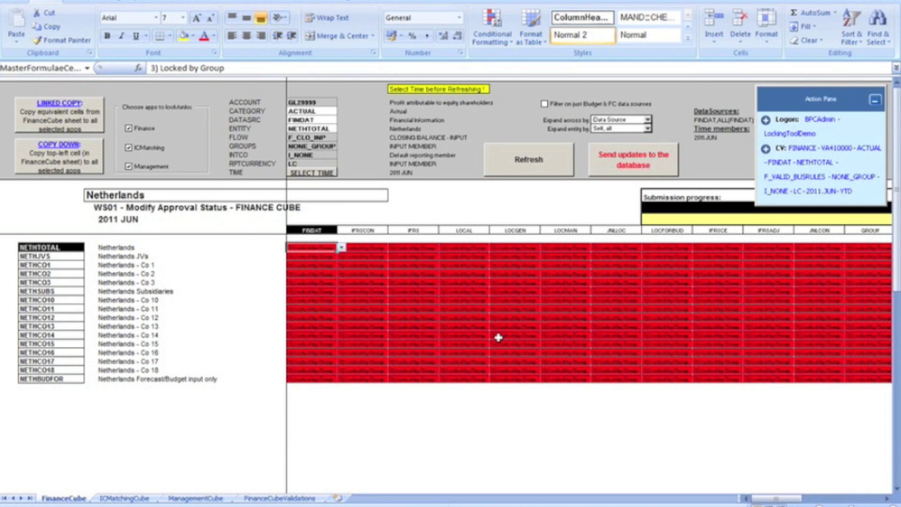
pyautogui.hotkey('ctrl', 'pagedown')
pyautogui.hotkey('ctrl', 'pagedown')
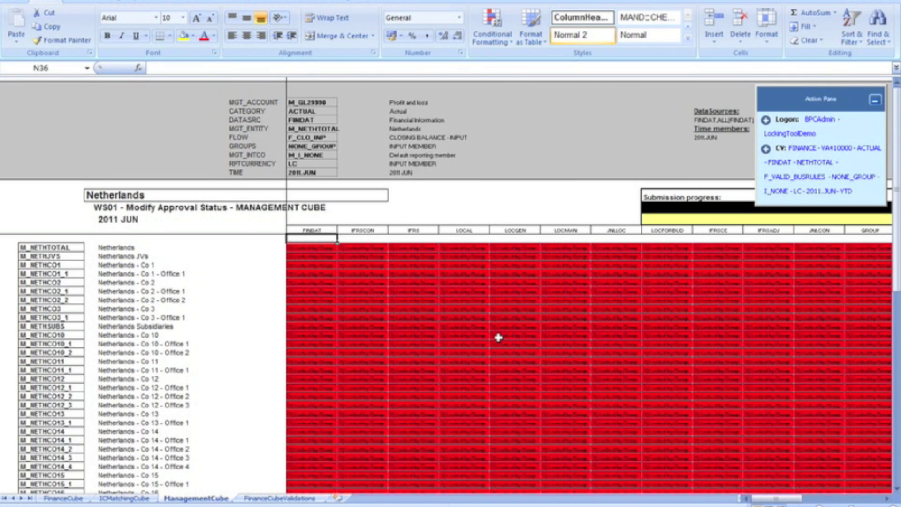
pyautogui.hotkey('ctrl', 'pageup')
pyautogui.hotkey('ctrl', 'pageup')
pyautogui.hotkey('ctrl', 'pagedown')
pyautogui.hotkey('ctrl', 'pagedown')
pyautogui.hotkey('ctrl', 'pagedown')
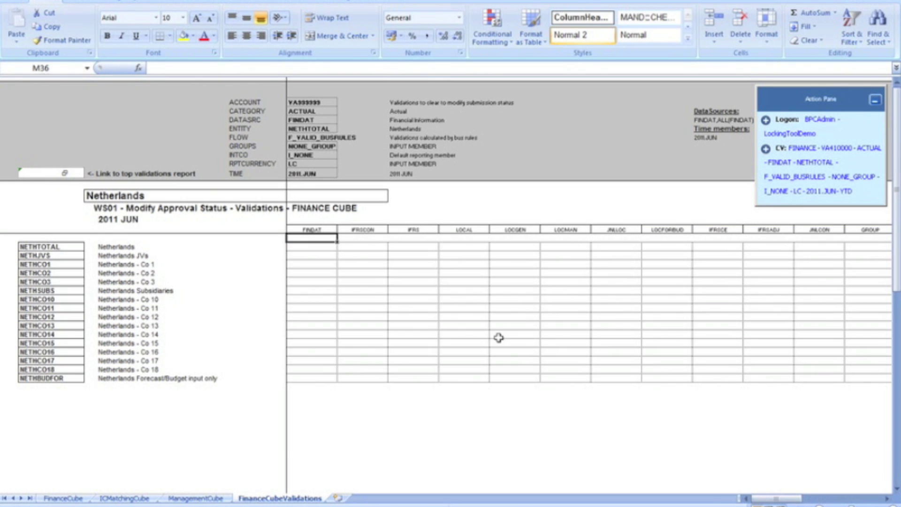
pyautogui.hotkey('ctrl', 'pageup')
pyautogui.hotkey('ctrl', 'pageup')
pyautogui.hotkey('ctrl', 'pageup')
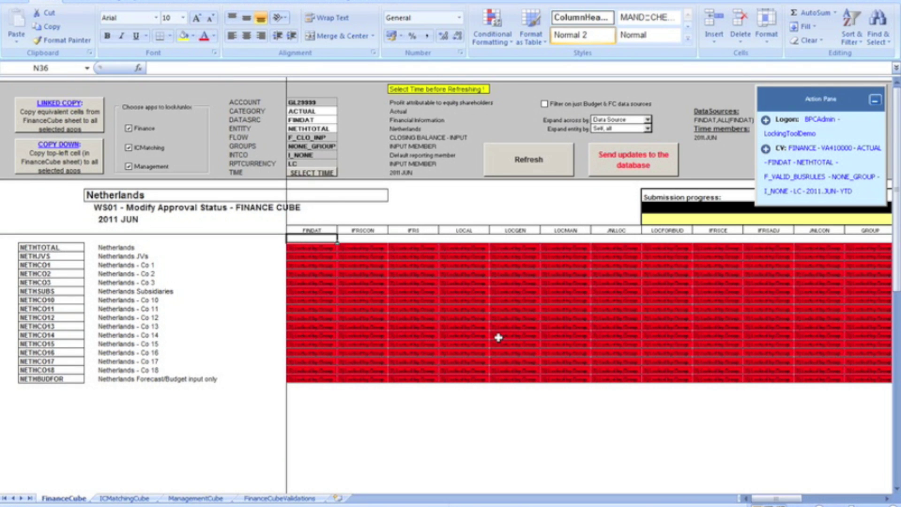
# Step: Switch to the user version of the locking workbook and refresh its lock statuses from the database
pyautogui.click(540, 163)
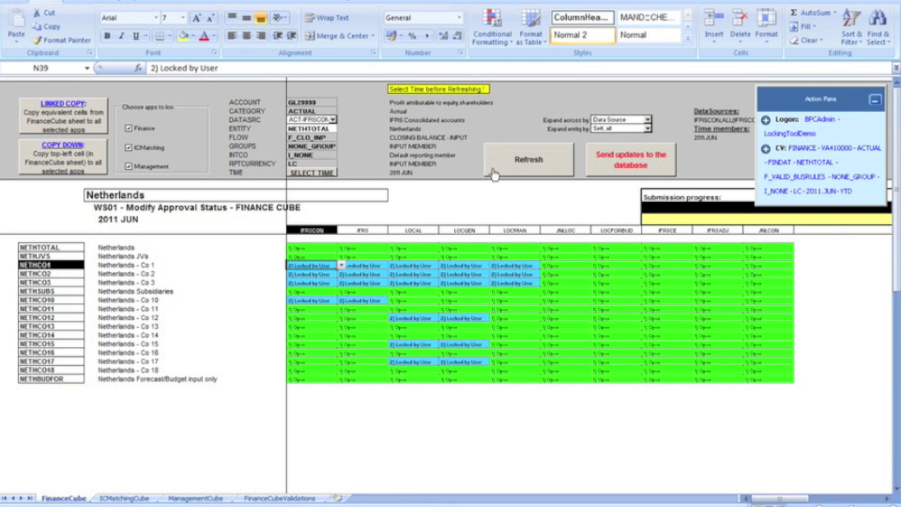
pyautogui.click(528, 148)
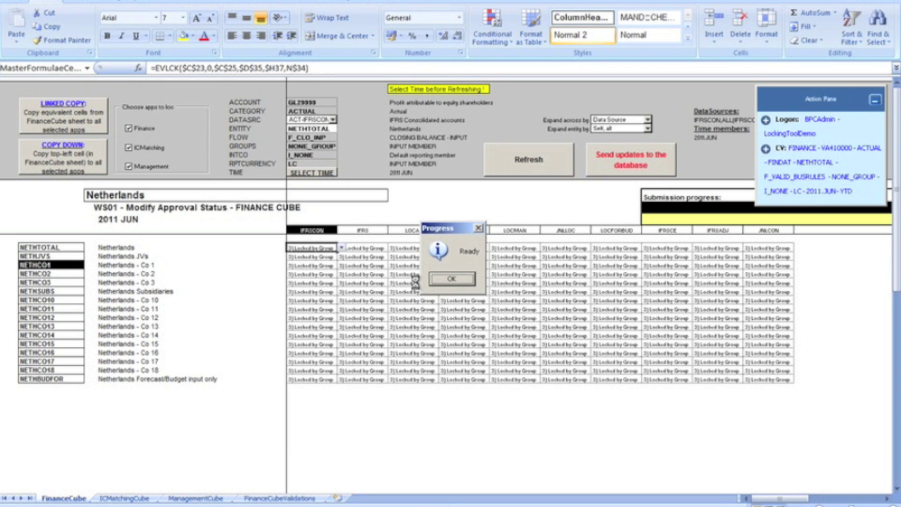
pyautogui.click(445, 280)
# Step: Review the status choices for NETHCO1 IFRS, then try to set the LOCAL status of NETHCO3 to 1) Open
pyautogui.click(341, 266)
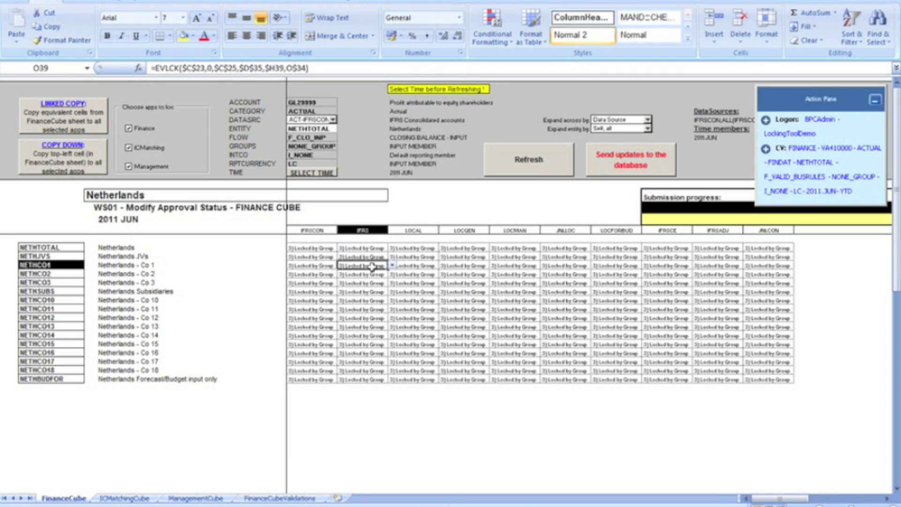
pyautogui.click(392, 265)
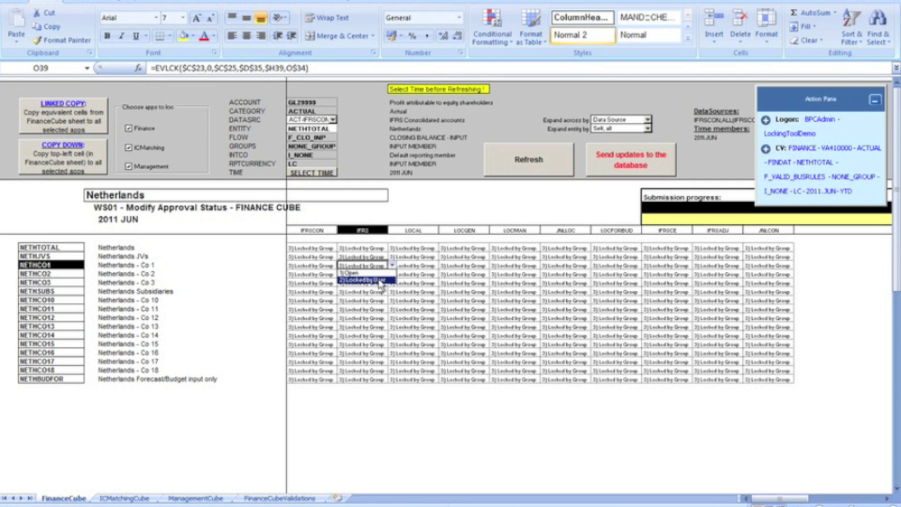
pyautogui.press('Escape')
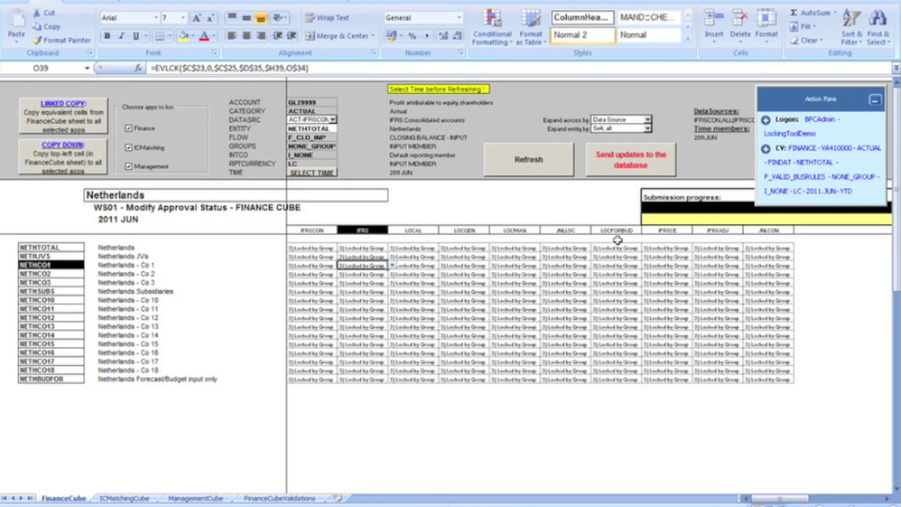
pyautogui.hotkey('ctrl', 'Home')
pyautogui.click(411, 283)
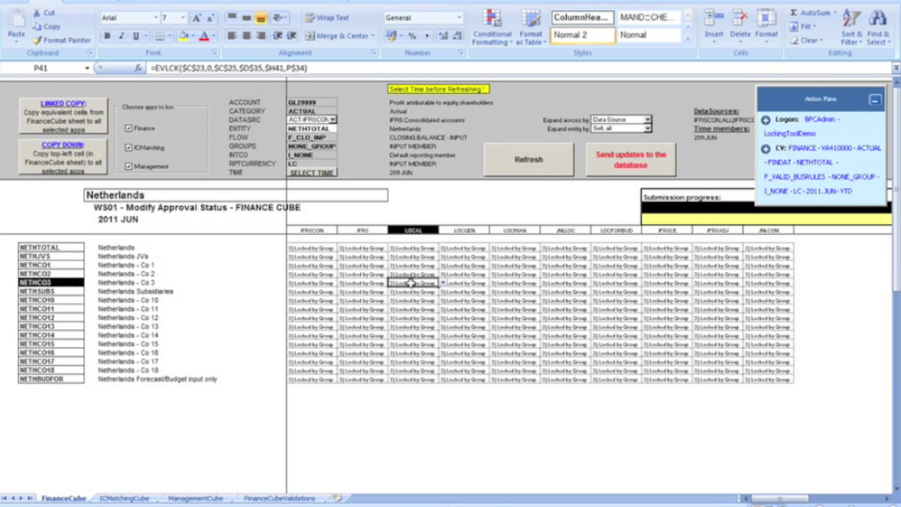
pyautogui.click(443, 283)
pyautogui.click(413, 291)
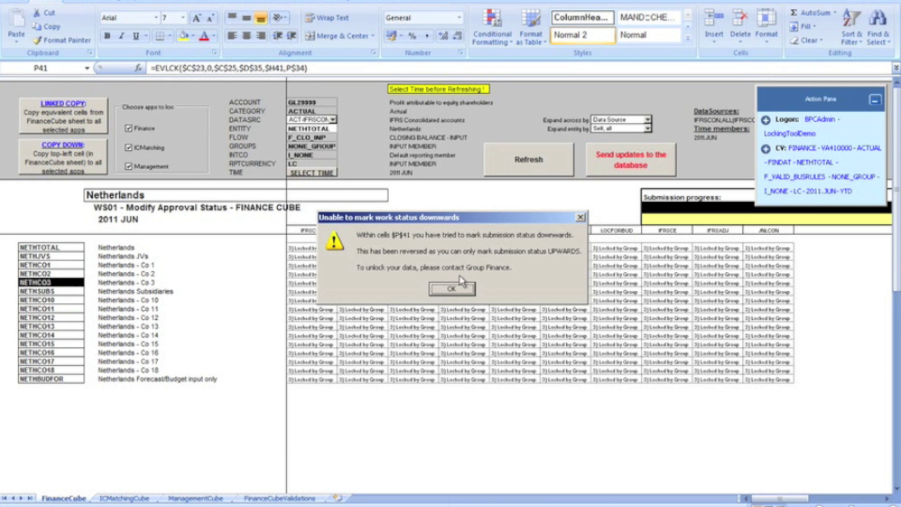
pyautogui.click(458, 290)
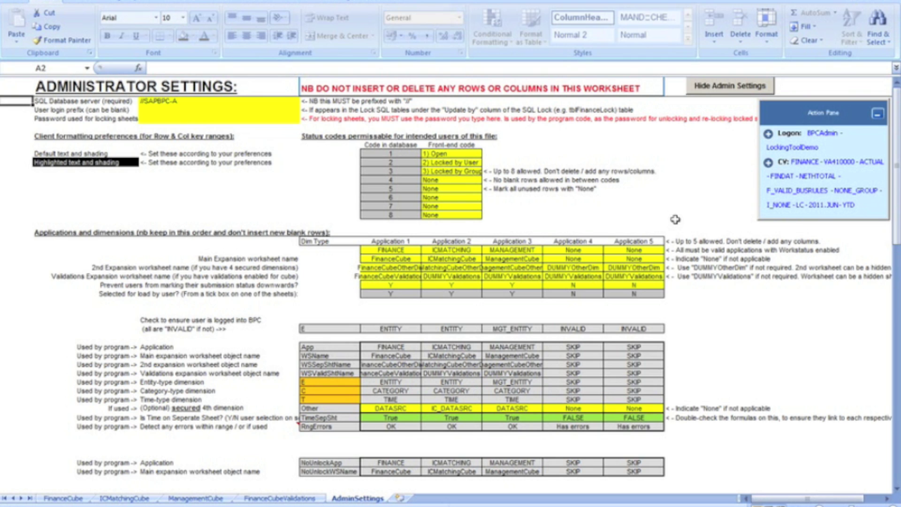
# Step: Examine the list of status codes permissible for intended users on the AdminSettings sheet
pyautogui.click(451, 154)
pyautogui.moveTo(451, 154); pyautogui.dragTo(451, 215)
pyautogui.hotkey('shift', 'BackSpace')
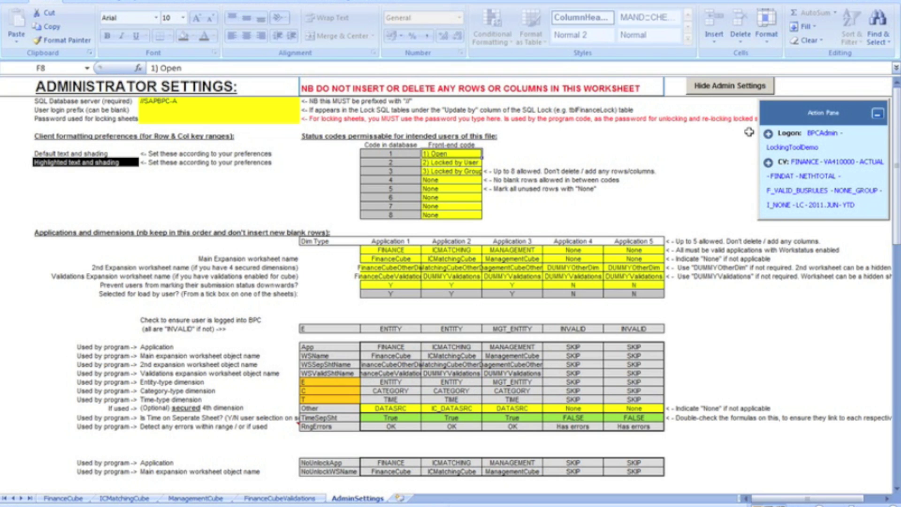
pyautogui.press('Down')
pyautogui.press('Down')
pyautogui.press('Down')
pyautogui.press('Down')
pyautogui.press('Down')
pyautogui.press('Down')
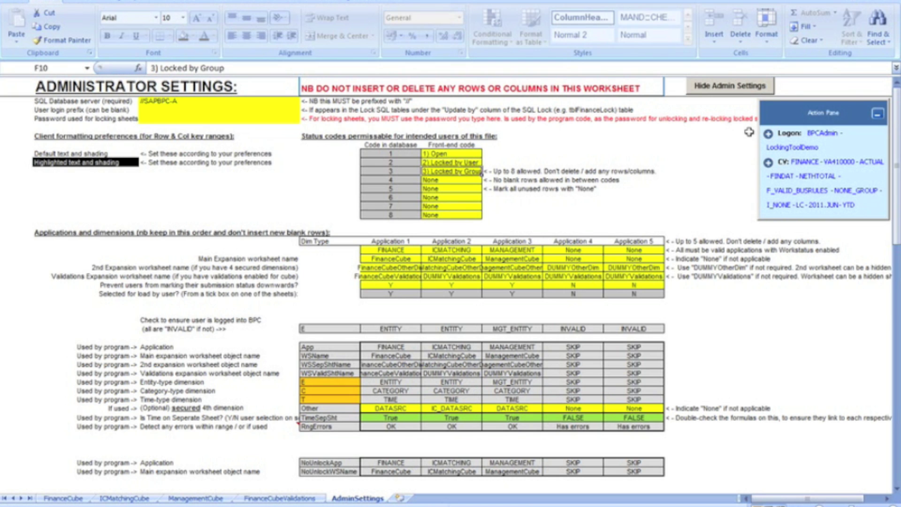
pyautogui.press('Down')
pyautogui.hotkey('shift', 'Up')
pyautogui.hotkey('shift', 'Up')
pyautogui.hotkey('shift', 'Up')
pyautogui.hotkey('shift', 'Up')
pyautogui.hotkey('shift', 'Up')
pyautogui.hotkey('shift', 'Up')
pyautogui.hotkey('shift', 'Up')
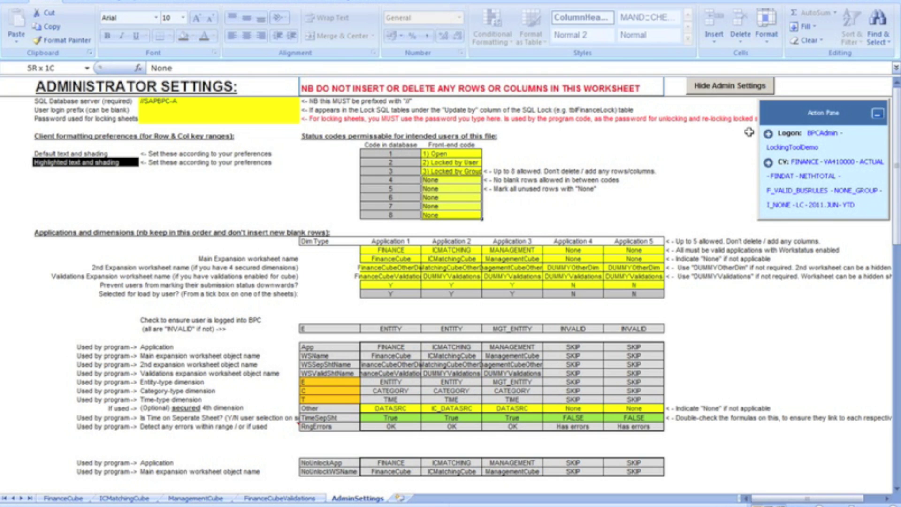
# Step: Examine the applications and their main expansion worksheet names for Application 1 through Application 5
pyautogui.press('Down')
pyautogui.press('Down')
pyautogui.press('Down')
pyautogui.press('Down')
pyautogui.press('Down')
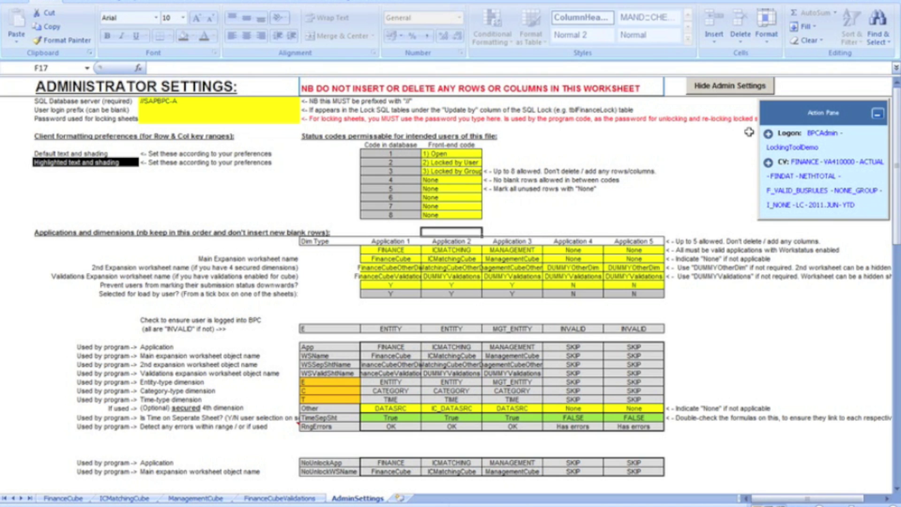
pyautogui.press('Left')
pyautogui.press('Up')
pyautogui.press('Up')
pyautogui.hotkey('shift', 'Right')
pyautogui.hotkey('shift', 'Right')
pyautogui.hotkey('shift', 'Right')
pyautogui.hotkey('shift', 'Right')
pyautogui.hotkey('shift', 'Down')
pyautogui.hotkey('shift', 'Down')
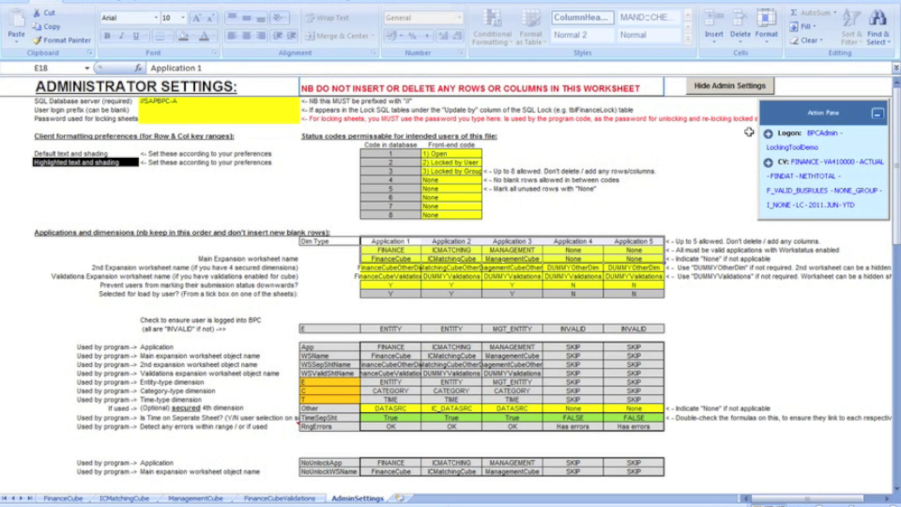
pyautogui.hotkey('shift', 'Left')
pyautogui.hotkey('shift', 'Left')
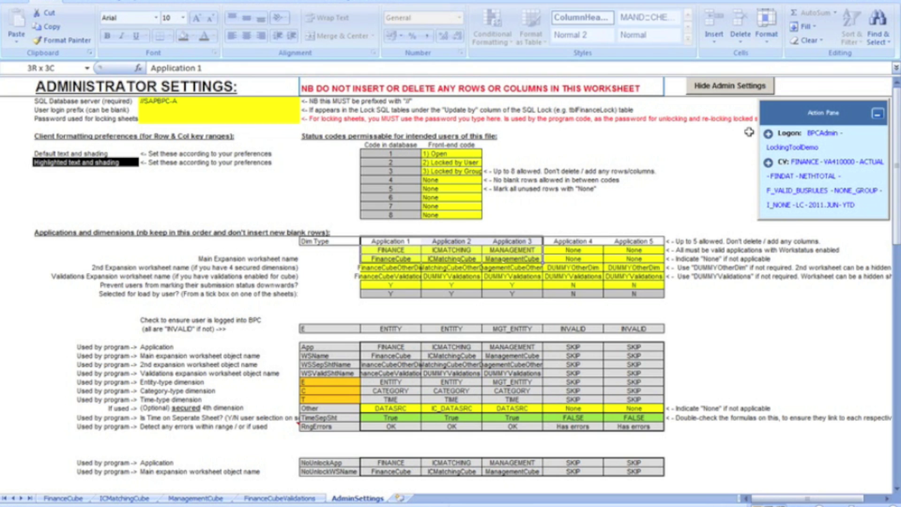
pyautogui.hotkey('shift', 'Right')
pyautogui.hotkey('shift', 'Right')
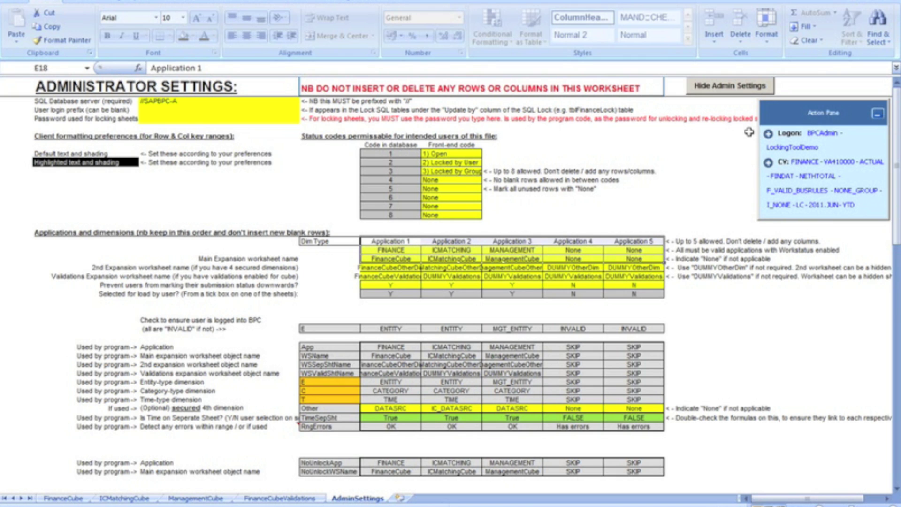
# Step: Examine the setting that prevents users from marking their submission status downwards across all five applications
pyautogui.press('Left')
pyautogui.press('Down')
pyautogui.press('Down')
pyautogui.press('Down')
pyautogui.press('Down')
pyautogui.press('Down')
pyautogui.press('Up')
pyautogui.press('Up')
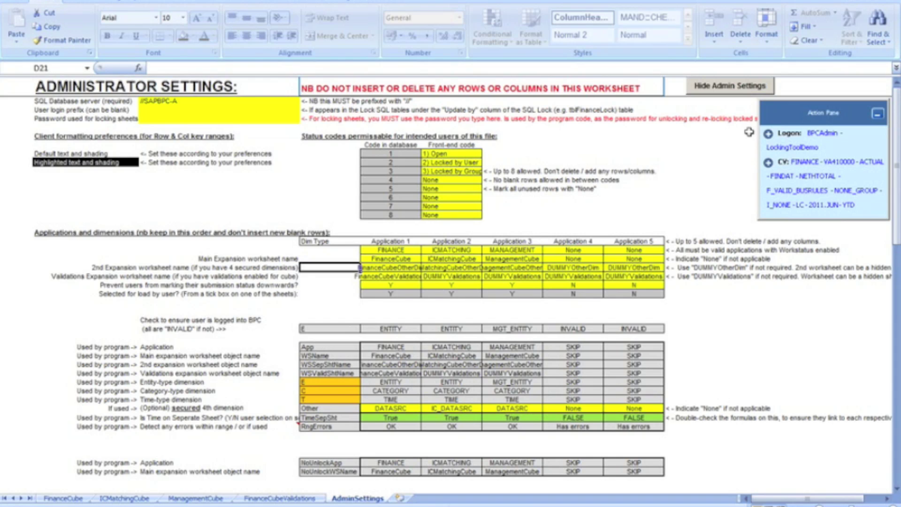
pyautogui.press('Down')
pyautogui.press('Down')
pyautogui.press('Right')
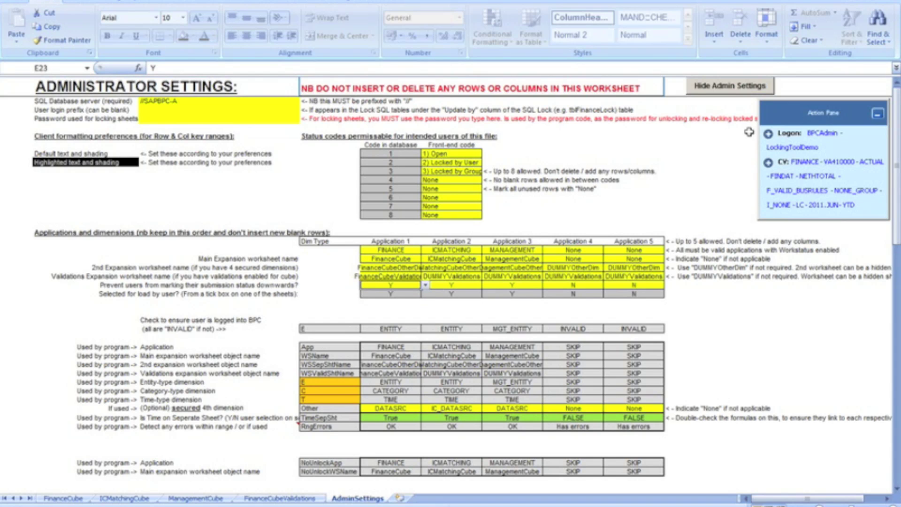
pyautogui.press('Right')
pyautogui.press('Right')
pyautogui.press('Right')
pyautogui.press('Right')
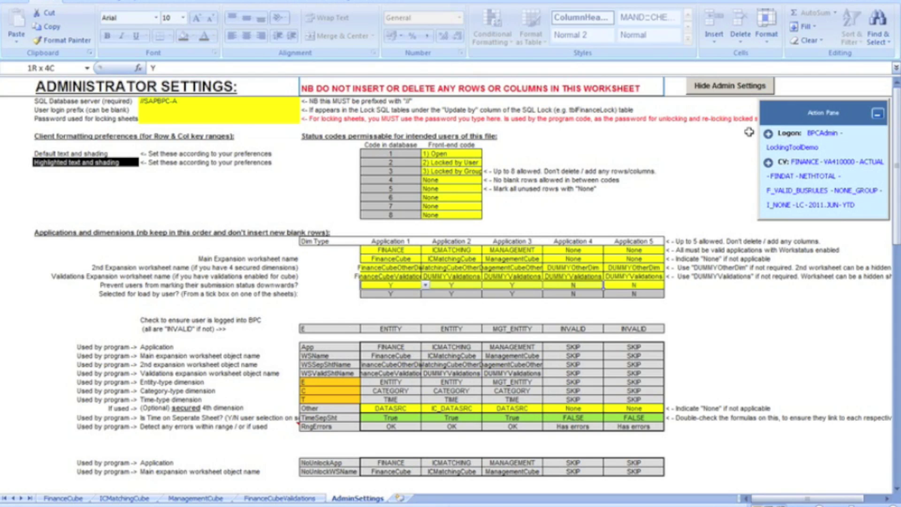
pyautogui.press('Left')
pyautogui.press('Left')
pyautogui.press('Left')
pyautogui.press('Left')
pyautogui.press('Left')
pyautogui.press('Left')
pyautogui.press('Left')
pyautogui.press('Left')
pyautogui.hotkey('shift', 'Right')
pyautogui.hotkey('shift', 'Right')
pyautogui.hotkey('shift', 'Right')
pyautogui.hotkey('shift', 'Right')
pyautogui.hotkey('shift', 'Right')
pyautogui.hotkey('shift', 'Right')
pyautogui.hotkey('shift', 'Right')
pyautogui.hotkey('shift', 'Right')
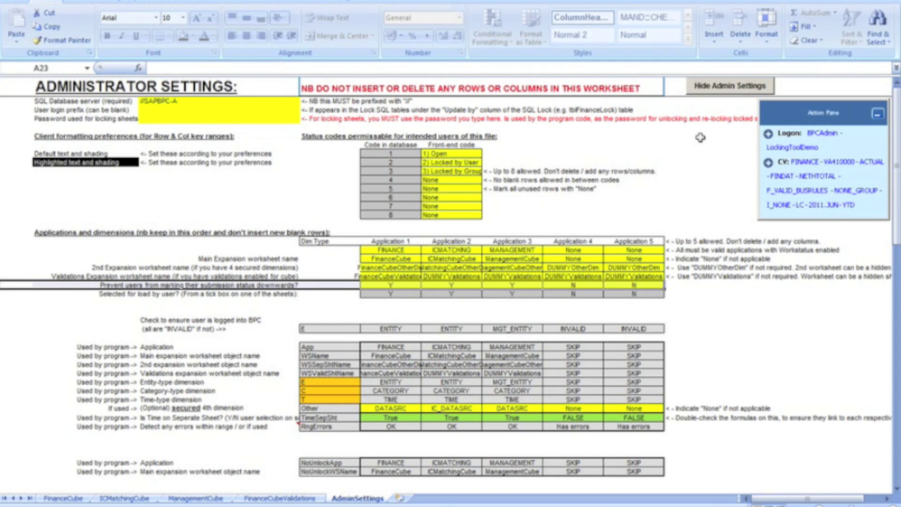
# Step: Set "Prevent users from marking their submission status downwards?" to N for Application 3, MANAGEMENT
pyautogui.click(511, 270)
pyautogui.click(525, 294)
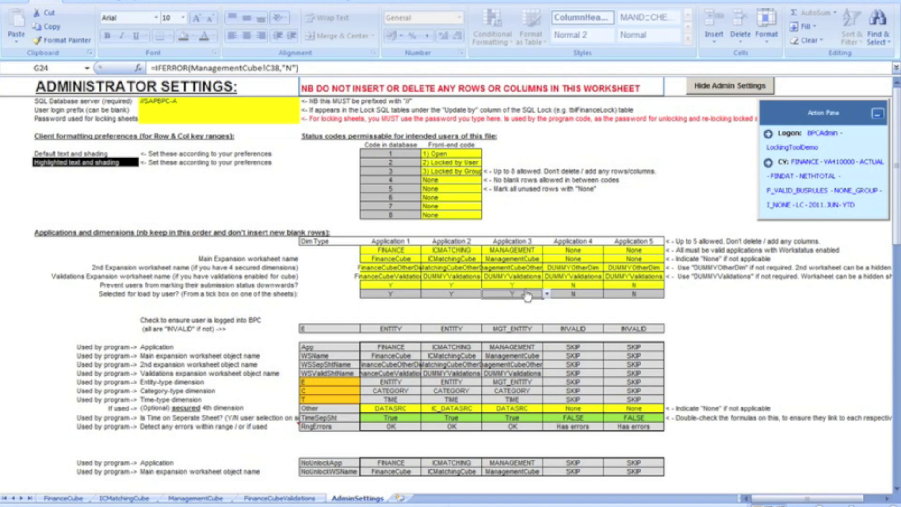
pyautogui.click(525, 284)
pyautogui.click(546, 285)
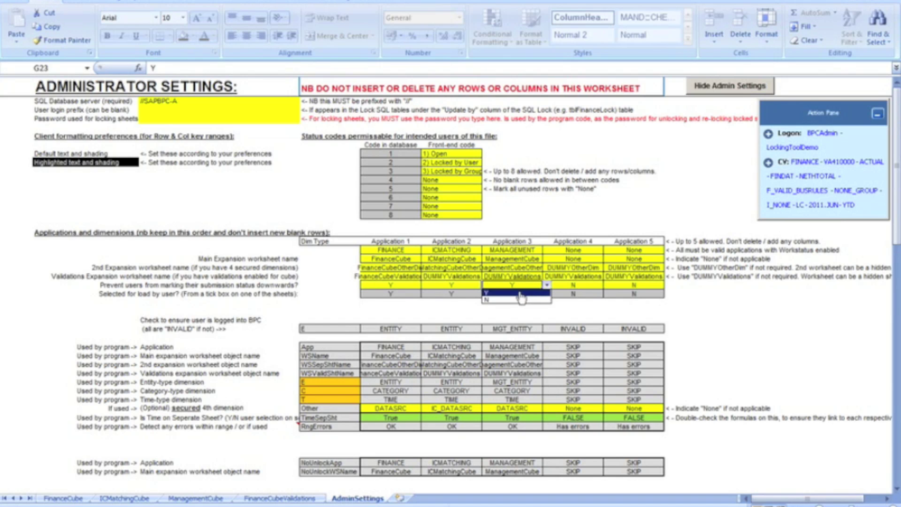
pyautogui.click(514, 300)
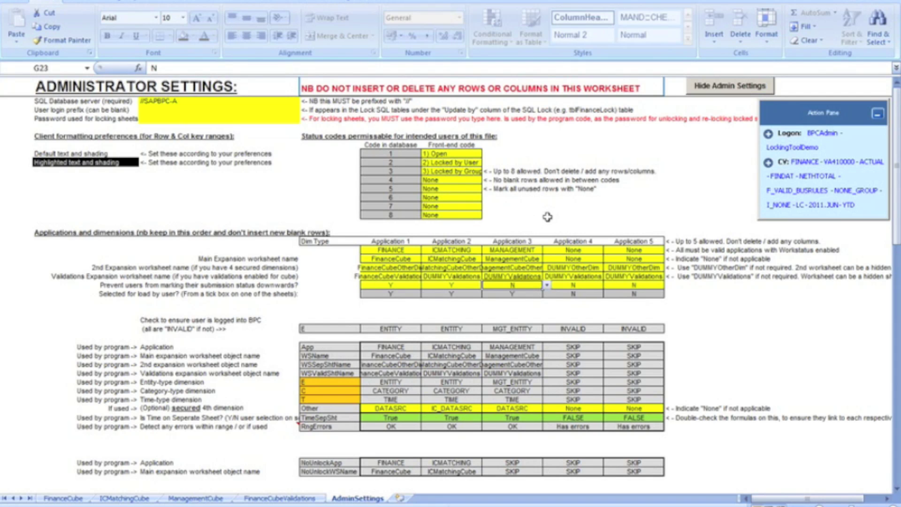
pyautogui.click(531, 223)
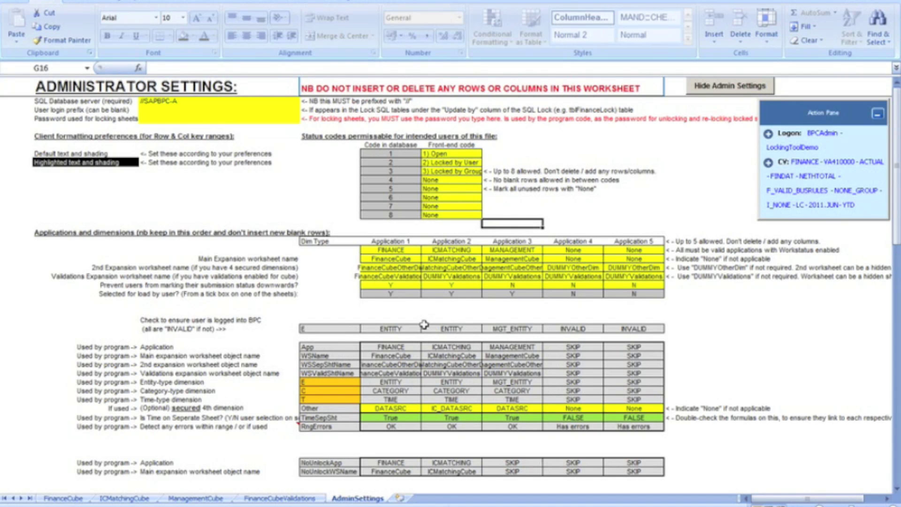
# Step: Examine the time-type dimension and the optional secured 4th dimension settings across the five applications, then return to the sheet's beginning
pyautogui.click(385, 400)
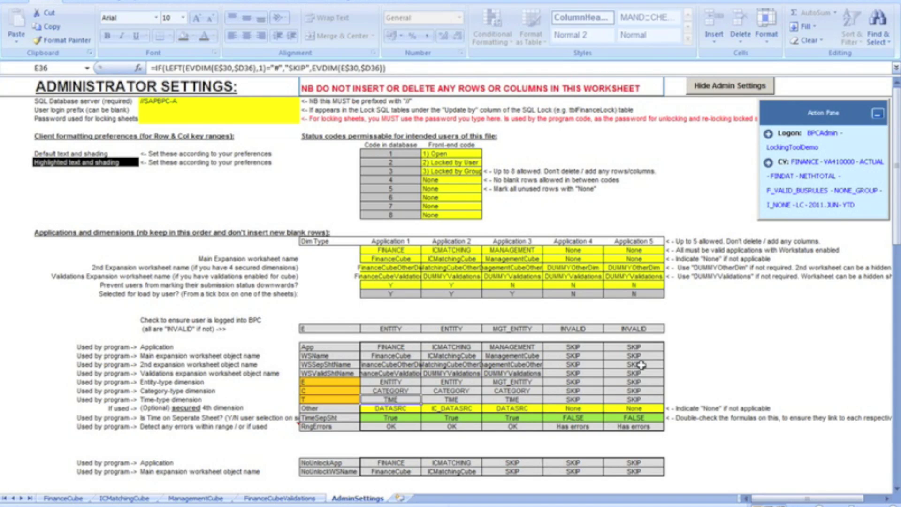
pyautogui.moveTo(117, 408); pyautogui.dragTo(633, 408)
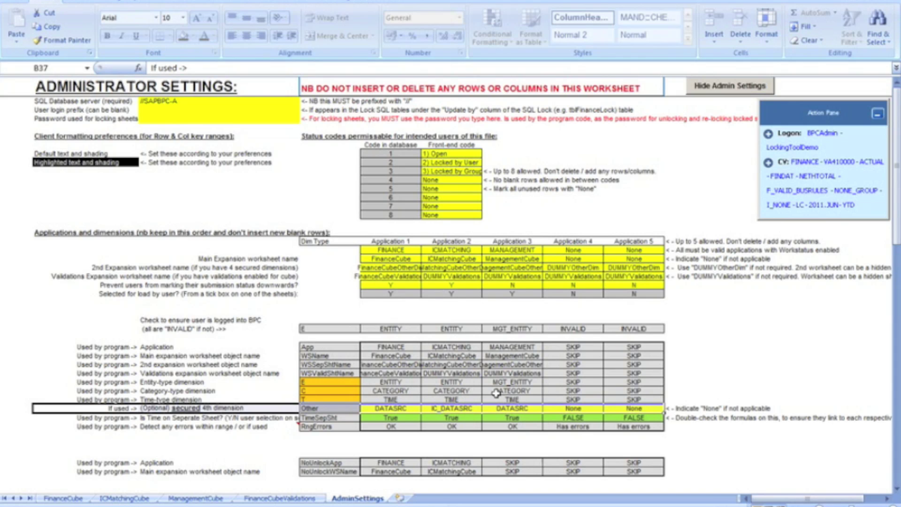
pyautogui.click(533, 310)
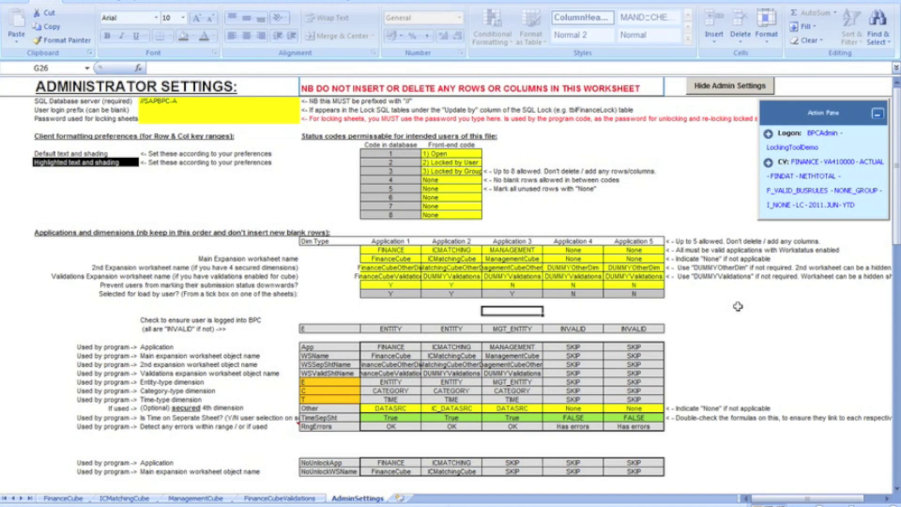
pyautogui.click(628, 224)
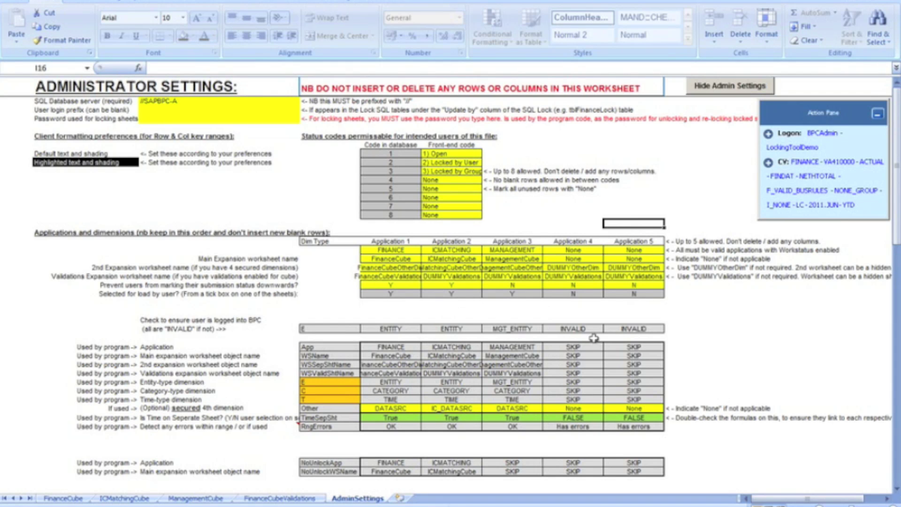
pyautogui.click(535, 216)
pyautogui.hotkey('ctrl', 'Home')
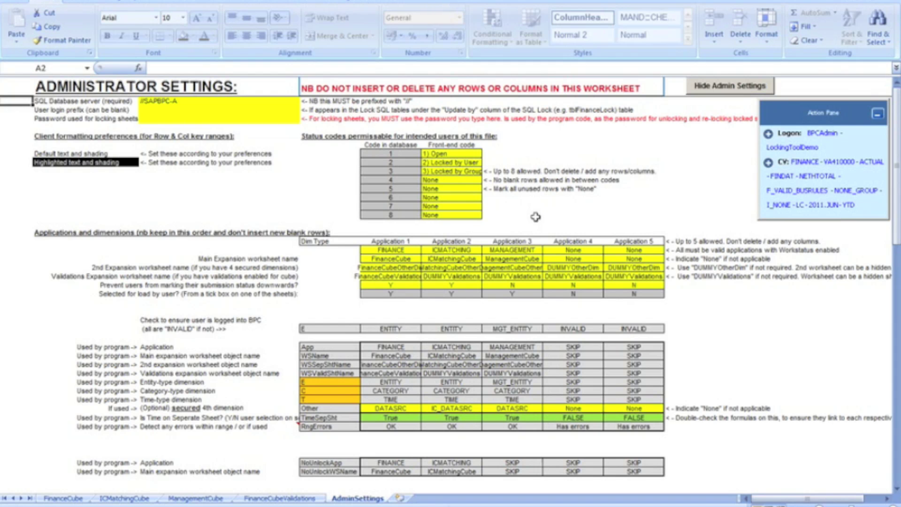